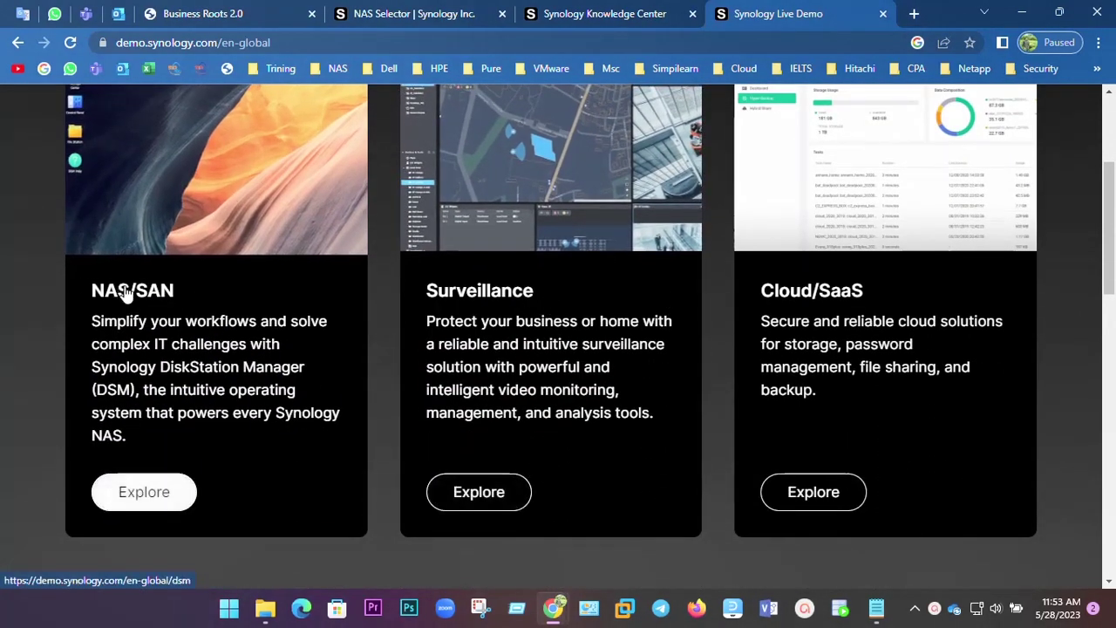
# Scroll to the product cards and open the NAS/SAN Explore page for the DSM demo.
pyautogui.scroll(-2, 188, 330)
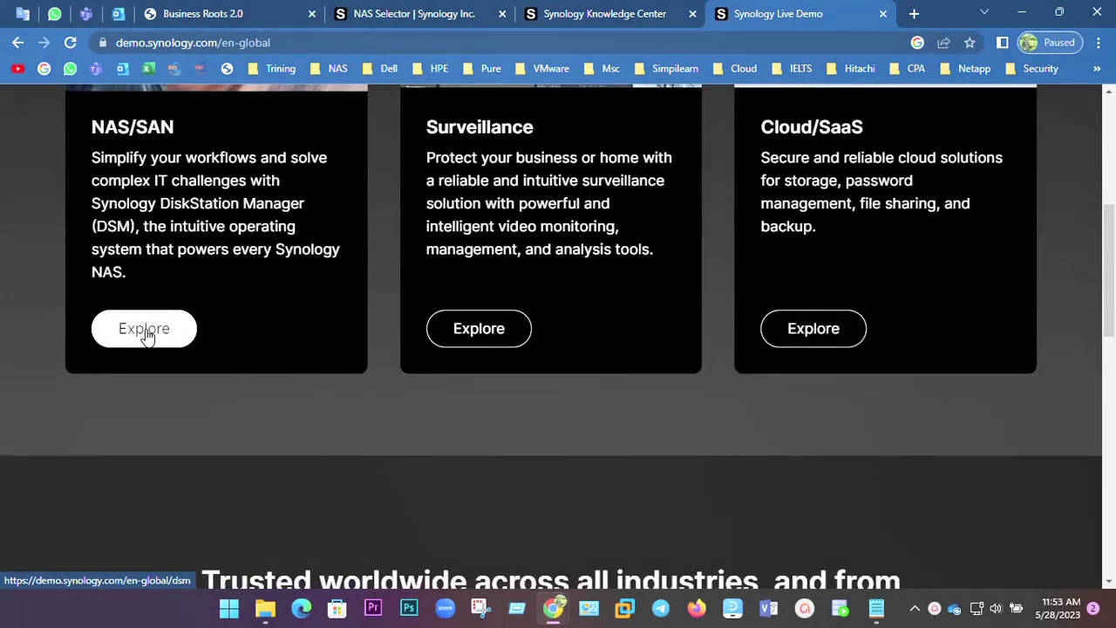
pyautogui.click(145, 328)
pyautogui.scroll(-1, 676, 334)
pyautogui.scroll(-3, 676, 333)
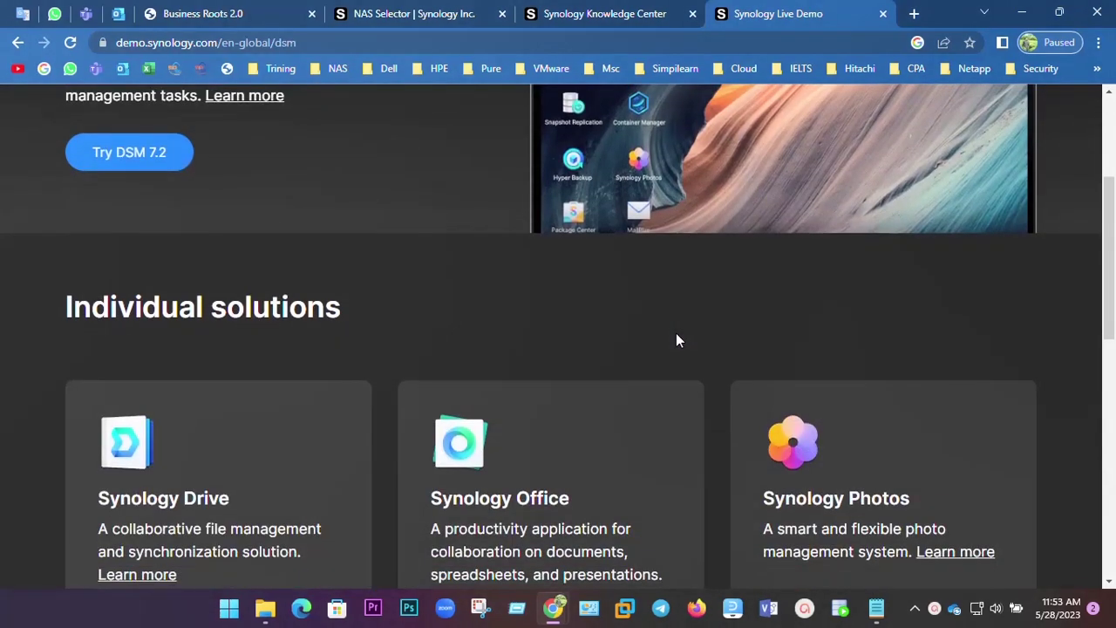
pyautogui.scroll(3, 676, 333)
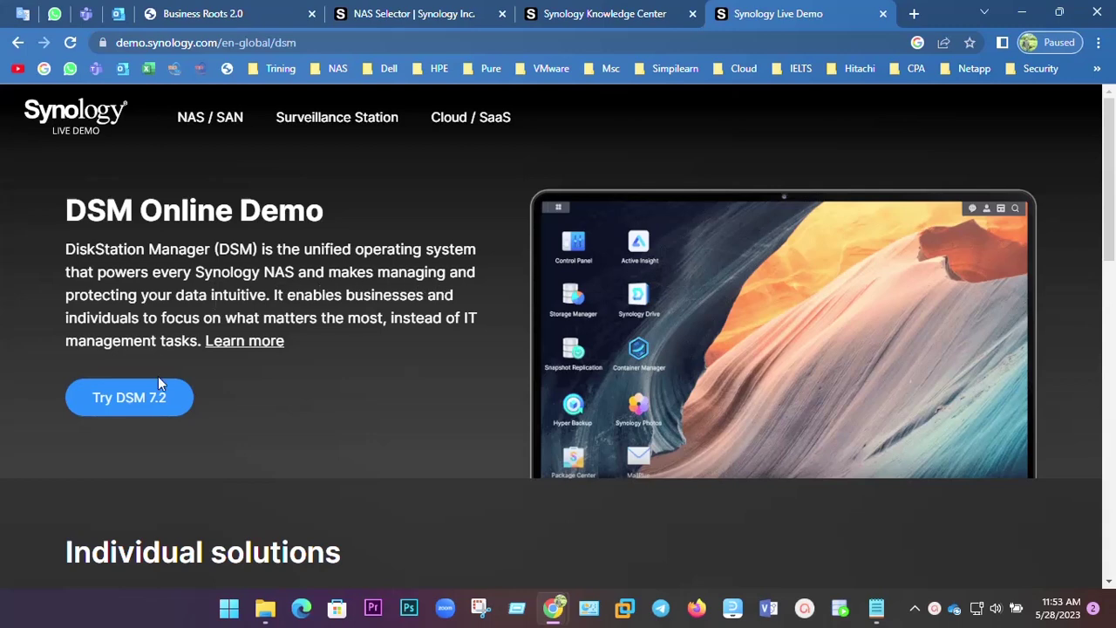
# Launch the Try DSM 7.2 demo, continue once loaded, and maximize its window.
pyautogui.click(136, 406)
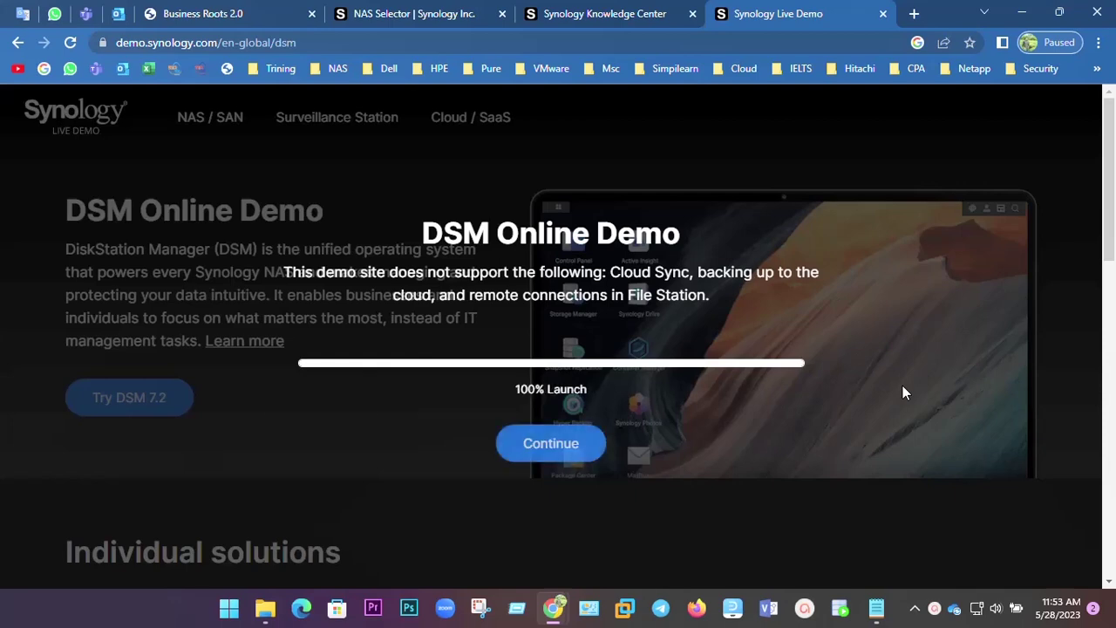
pyautogui.click(556, 448)
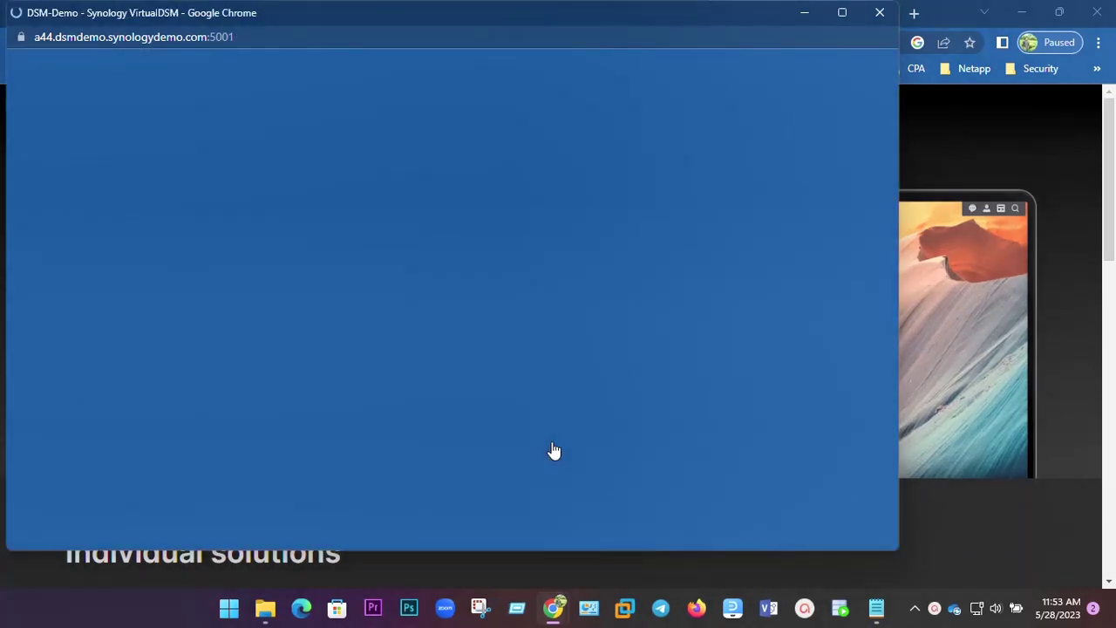
pyautogui.click(842, 13)
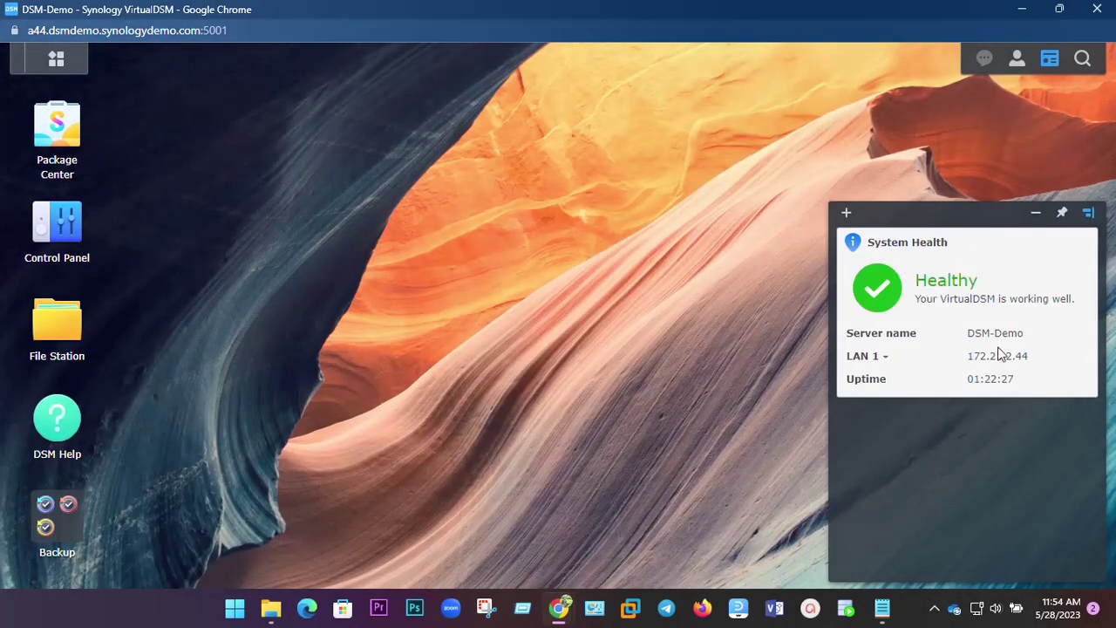
# Move the System Health and Resource Monitor widget panel aside and minimize it.
pyautogui.moveTo(991, 217); pyautogui.dragTo(934, 182)
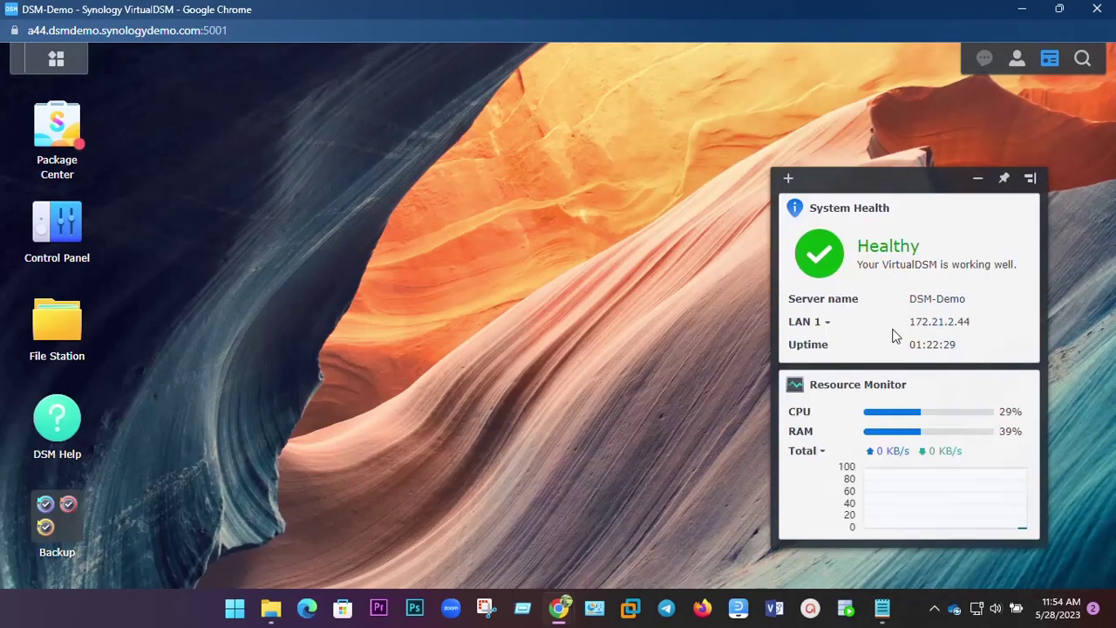
pyautogui.click(979, 180)
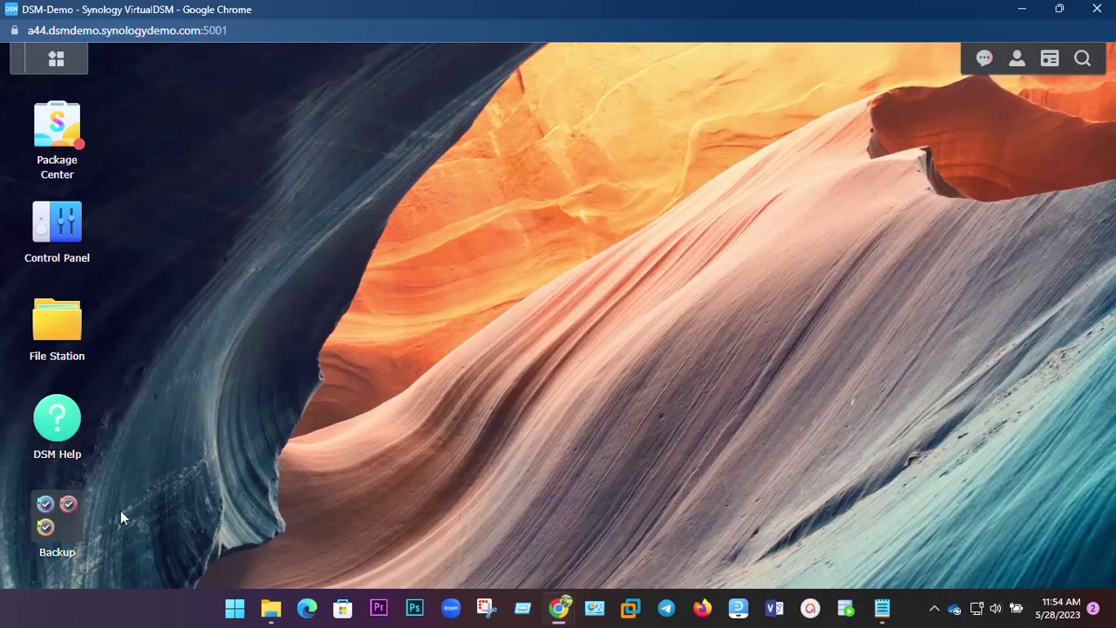
# Open Package Center, scroll through All Packages, then launch Control Panel from the Main Menu.
pyautogui.click(56, 61)
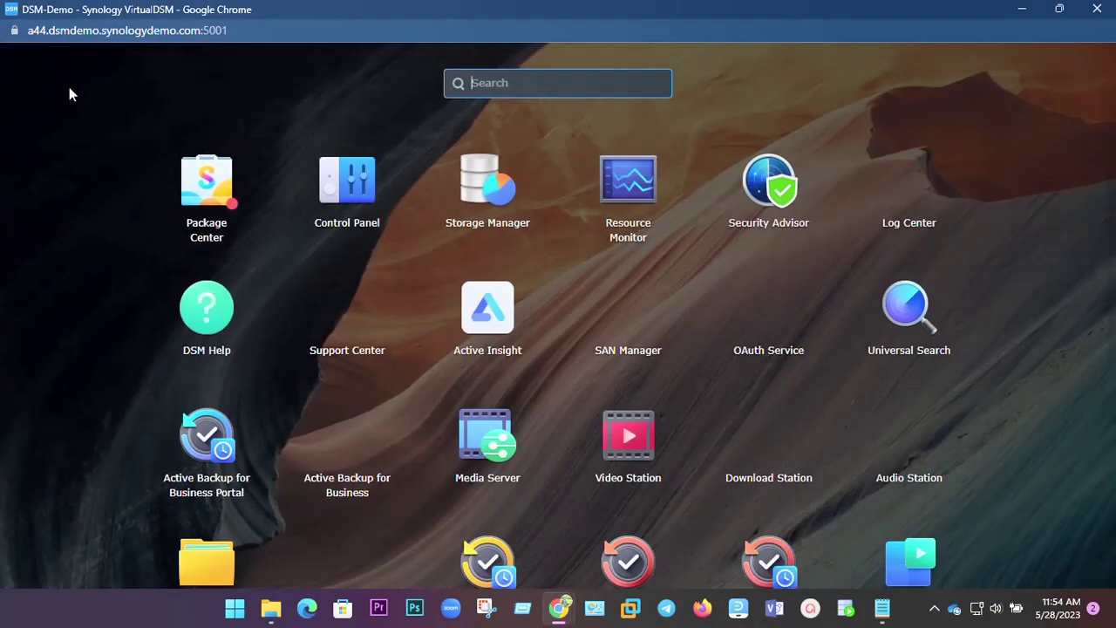
pyautogui.click(207, 192)
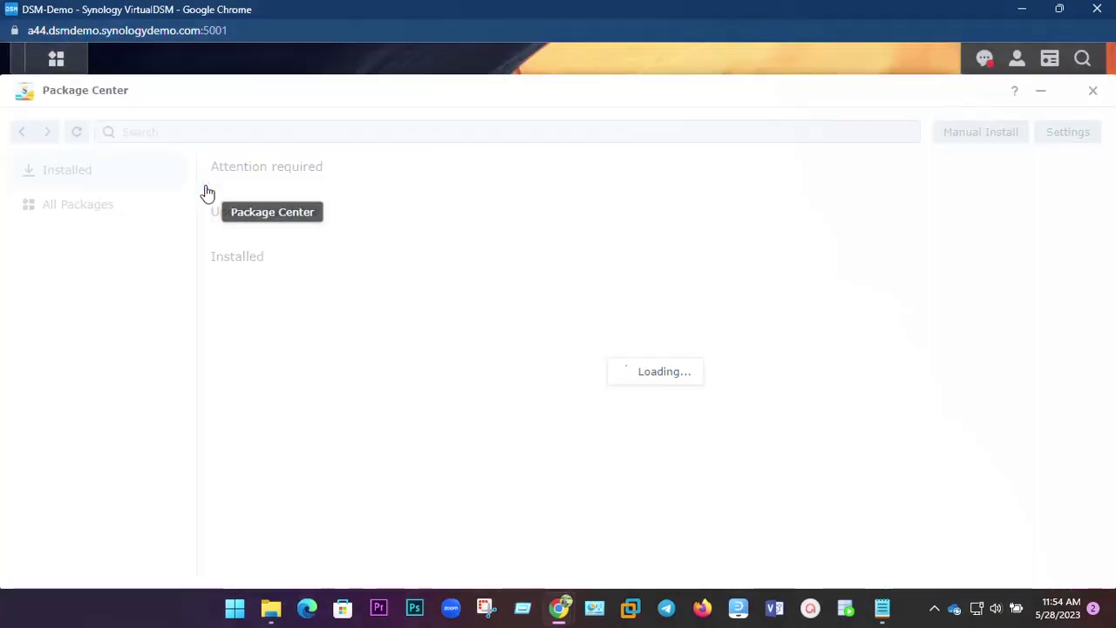
pyautogui.click(157, 202)
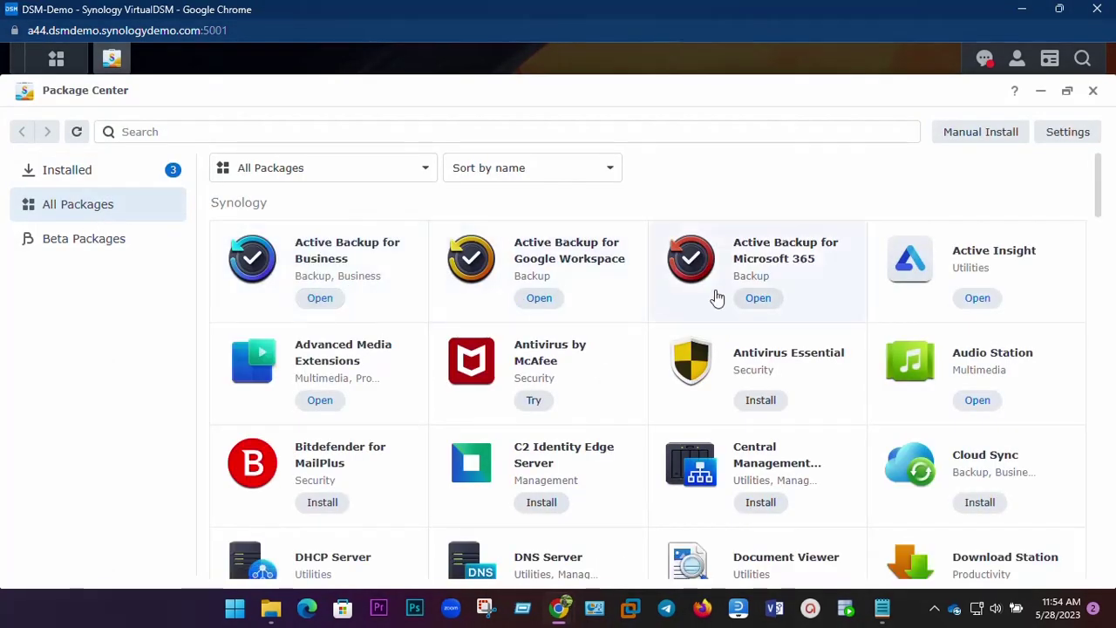
pyautogui.scroll(-8, 618, 347)
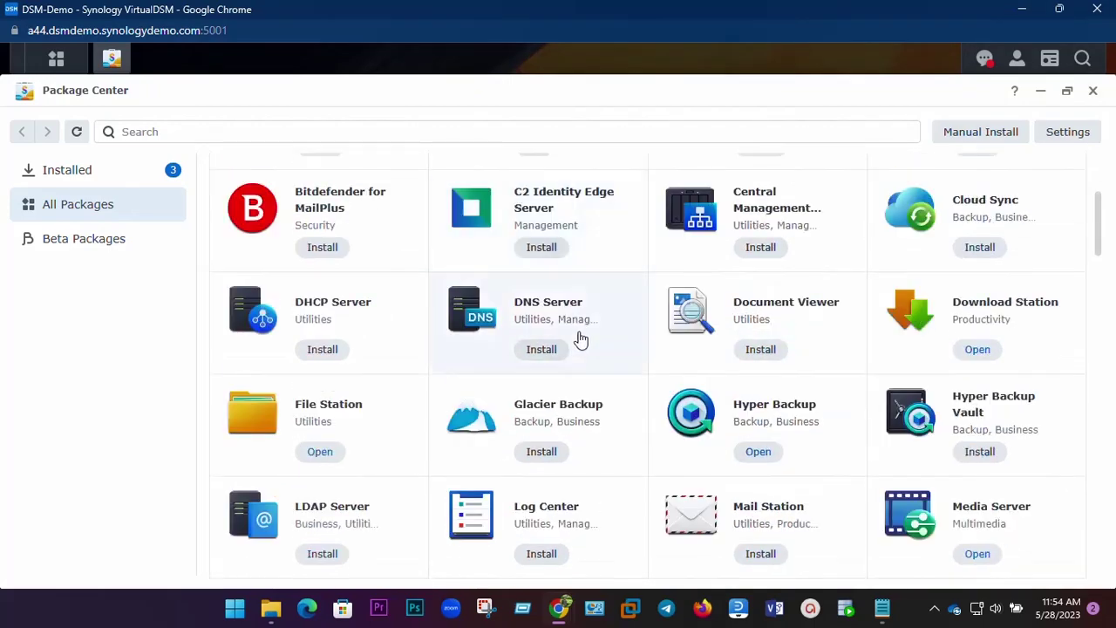
pyautogui.scroll(-15, 579, 340)
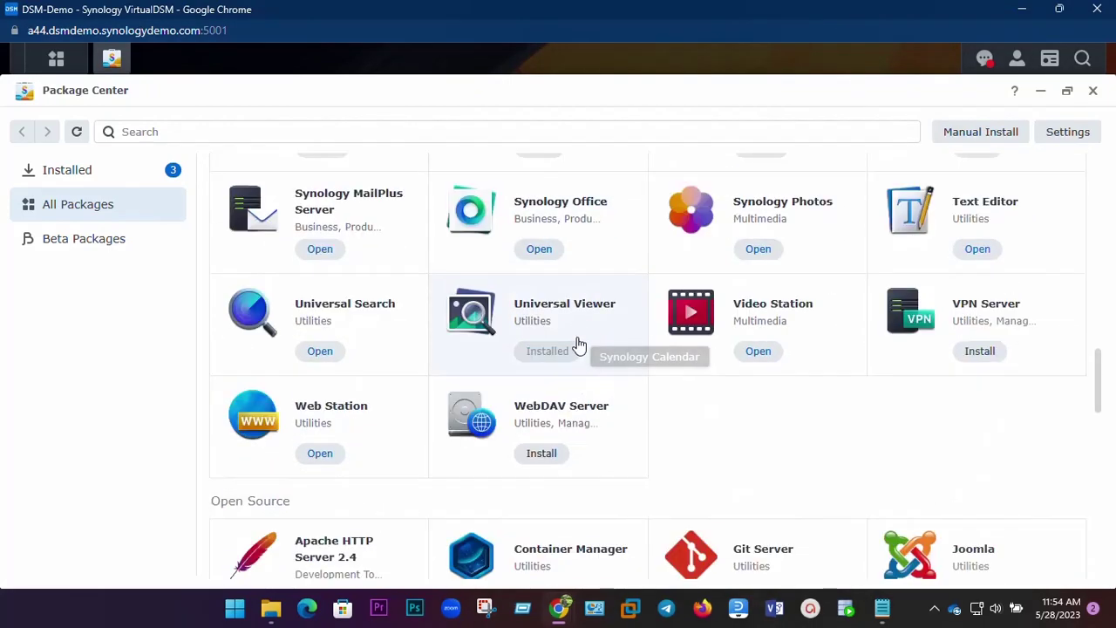
pyautogui.scroll(-5, 579, 350)
pyautogui.scroll(20, 580, 350)
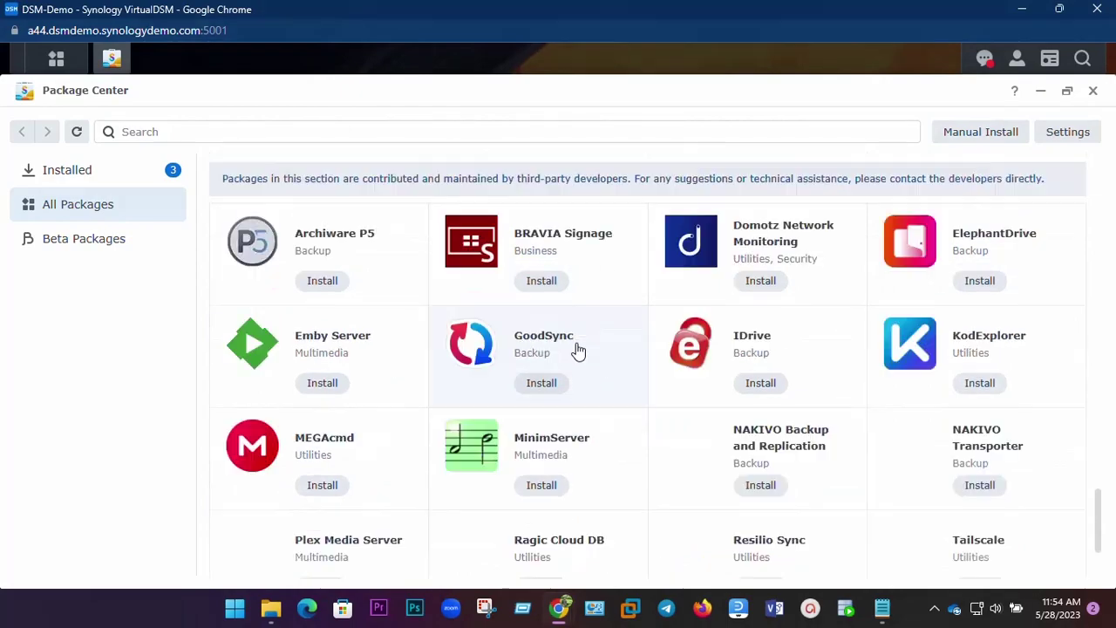
pyautogui.scroll(3, 579, 349)
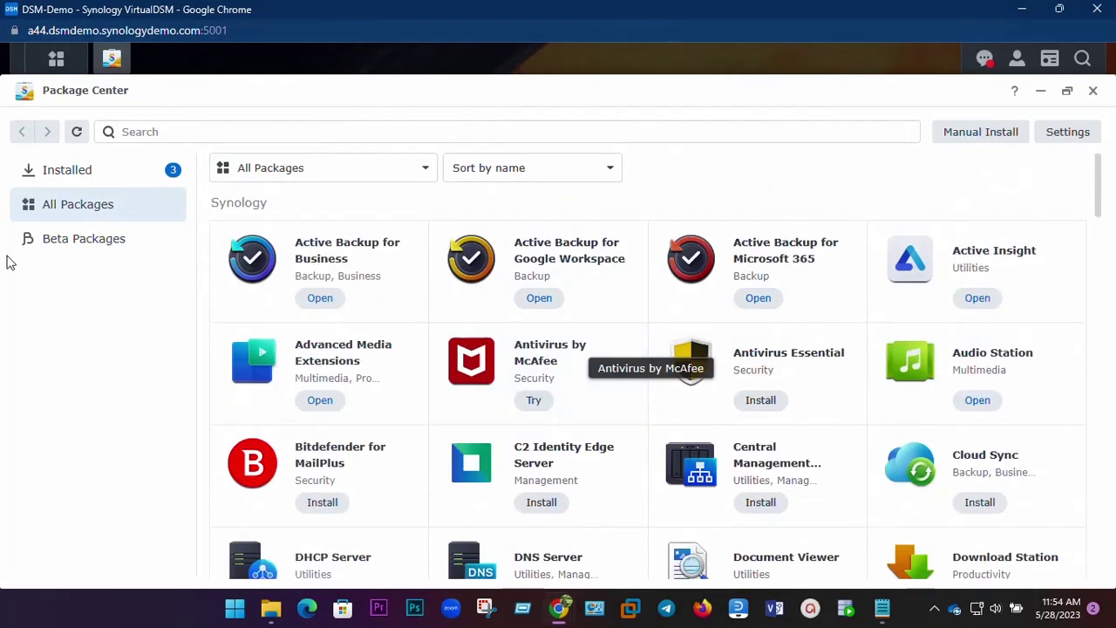
pyautogui.click(56, 60)
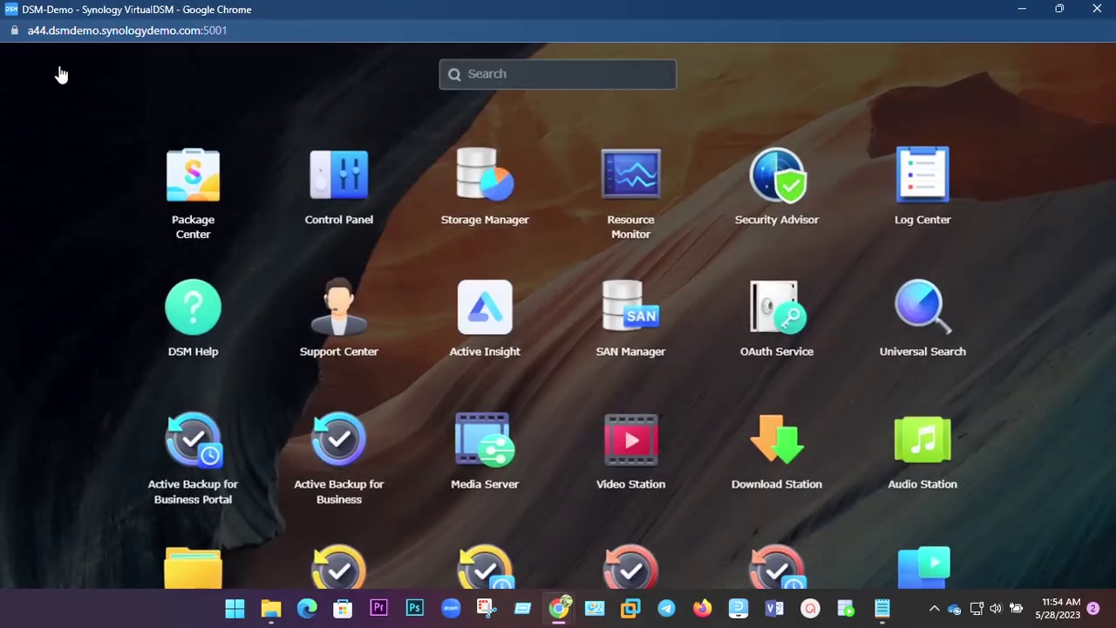
pyautogui.click(349, 200)
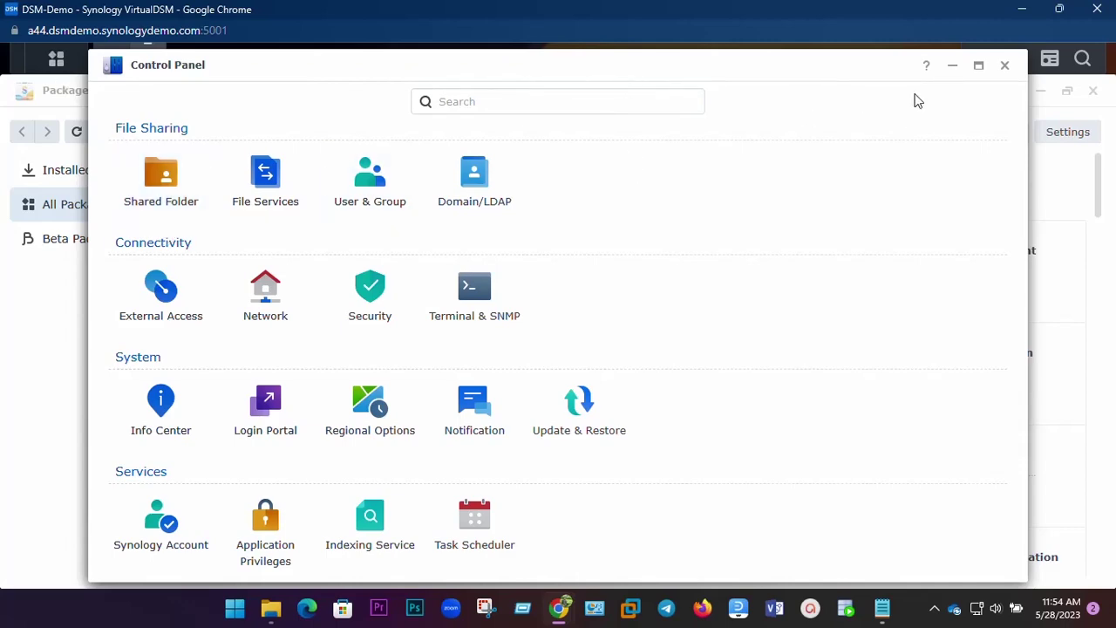
# Close Control Panel and launch Storage Manager and Resource Monitor from the Main Menu.
pyautogui.click(1004, 65)
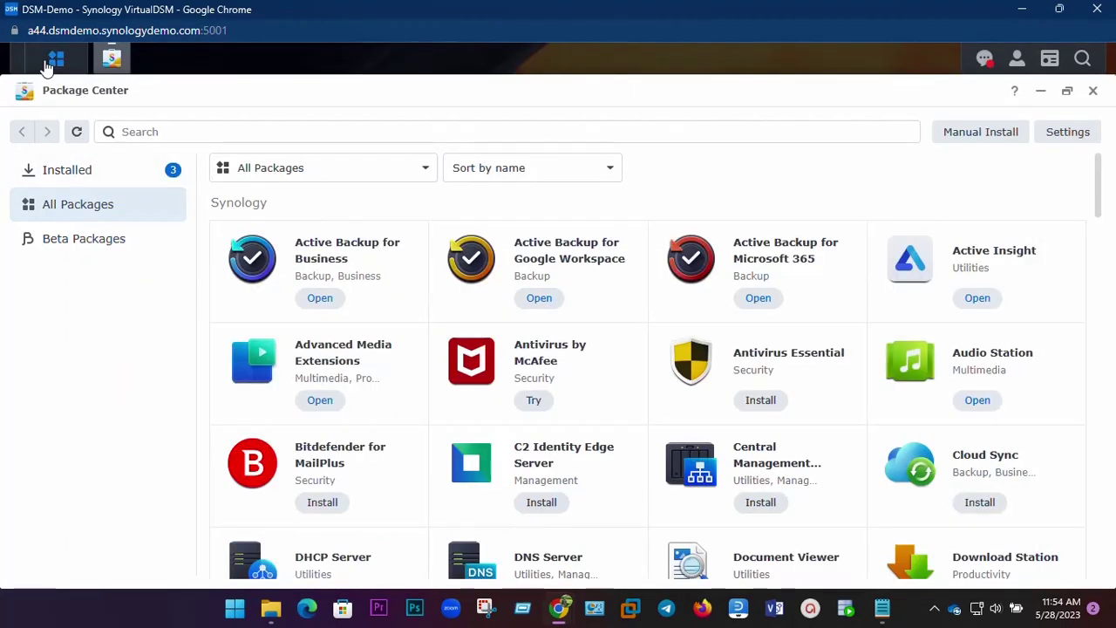
pyautogui.click(56, 58)
pyautogui.click(490, 217)
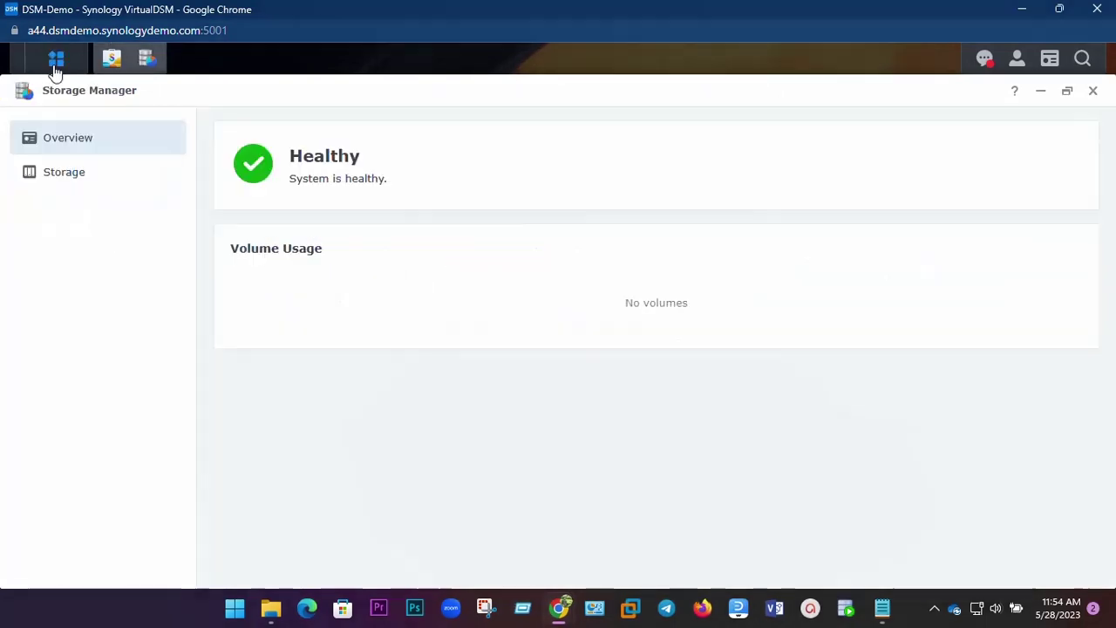
pyautogui.click(55, 69)
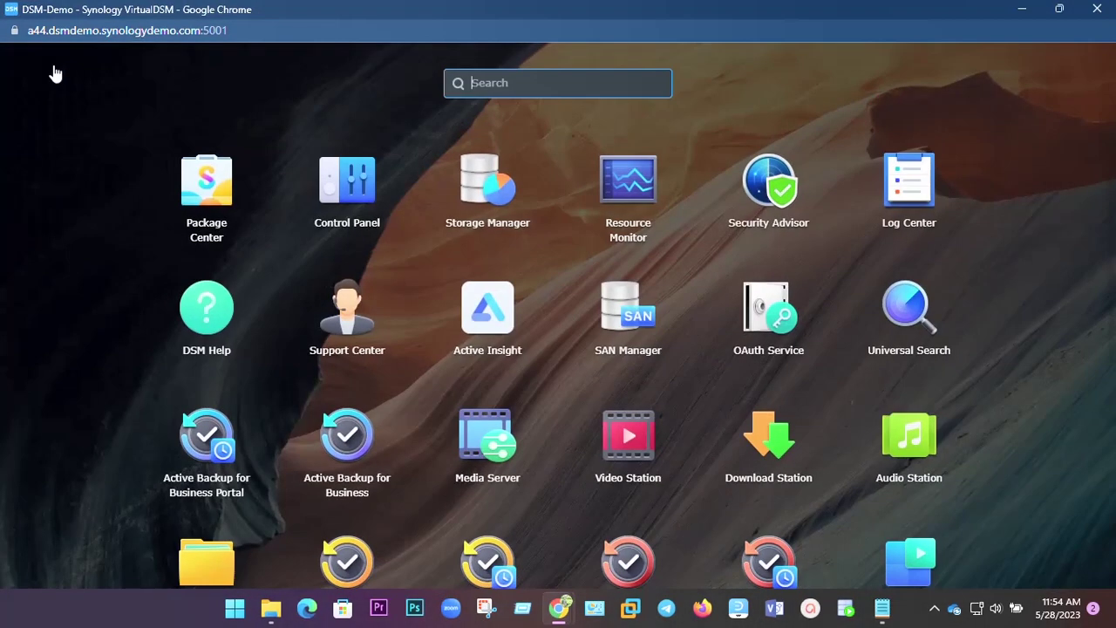
pyautogui.click(632, 210)
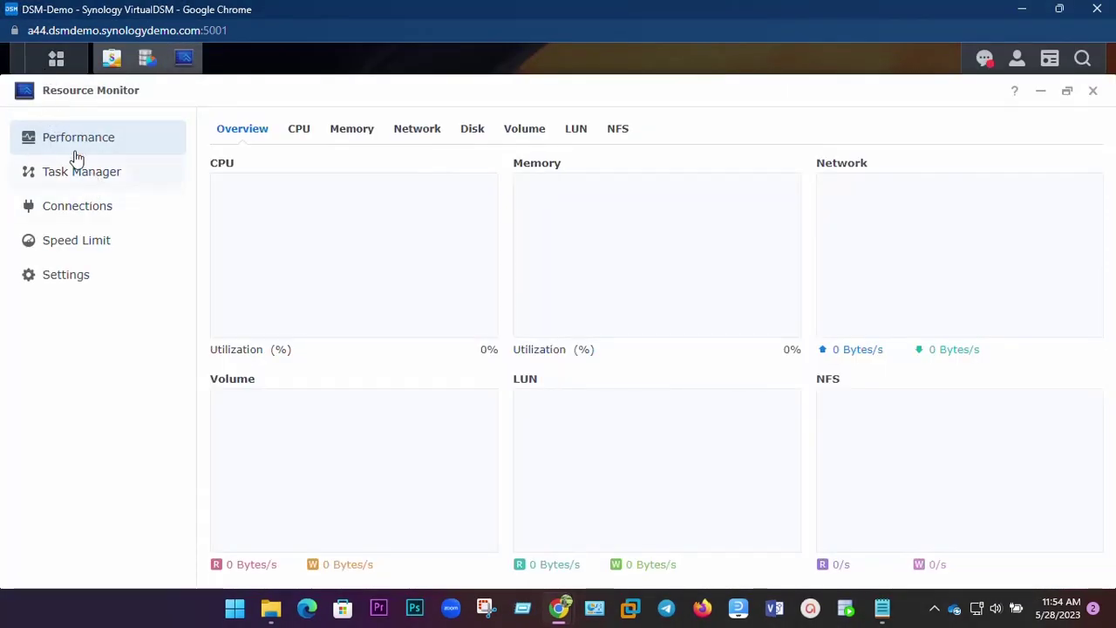
# Open Log Center, dismiss its Advanced Functions notice, and close it again.
pyautogui.click(44, 68)
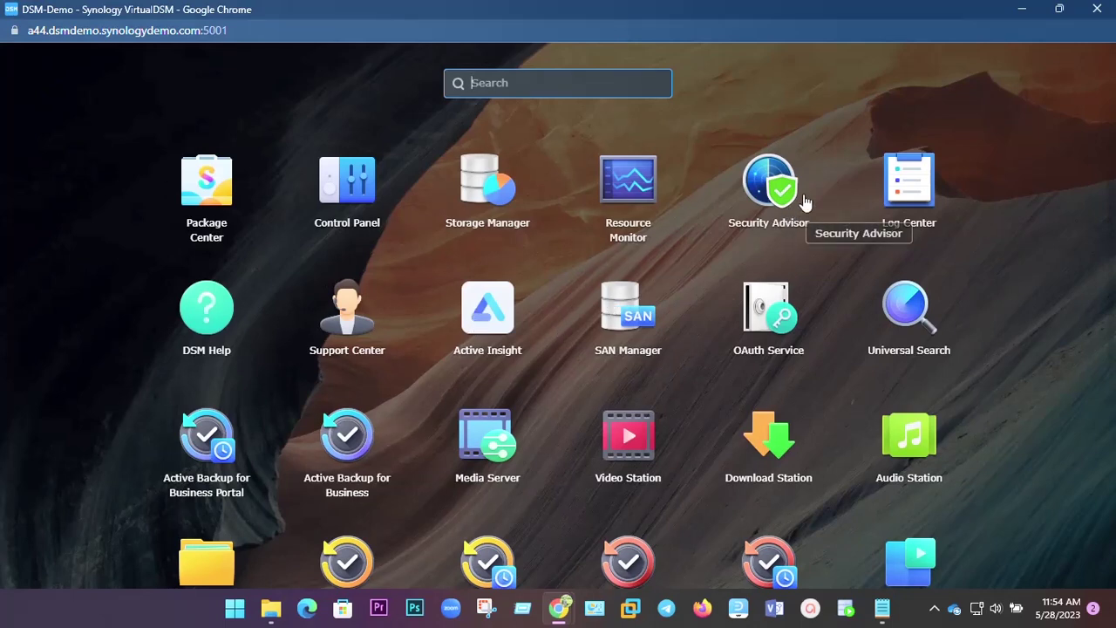
pyautogui.click(923, 203)
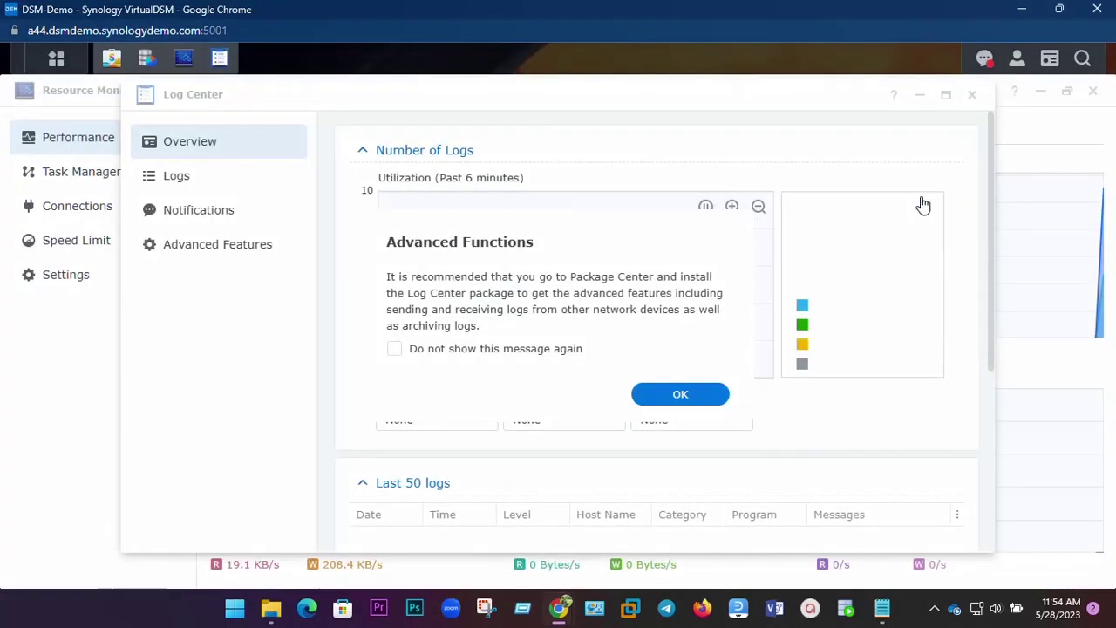
pyautogui.click(681, 394)
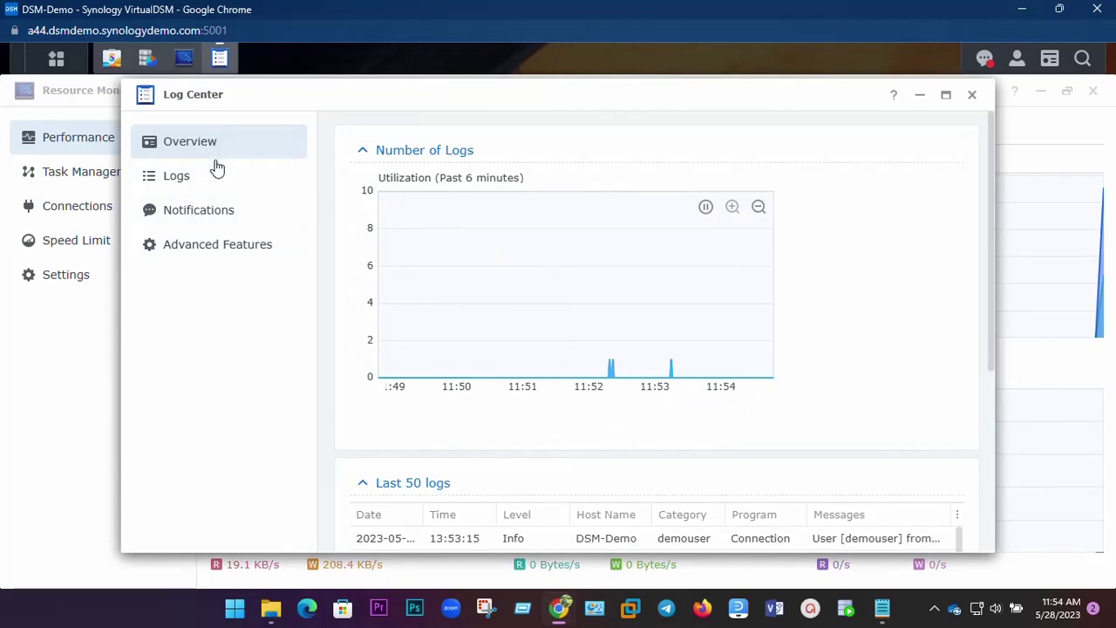
pyautogui.click(970, 96)
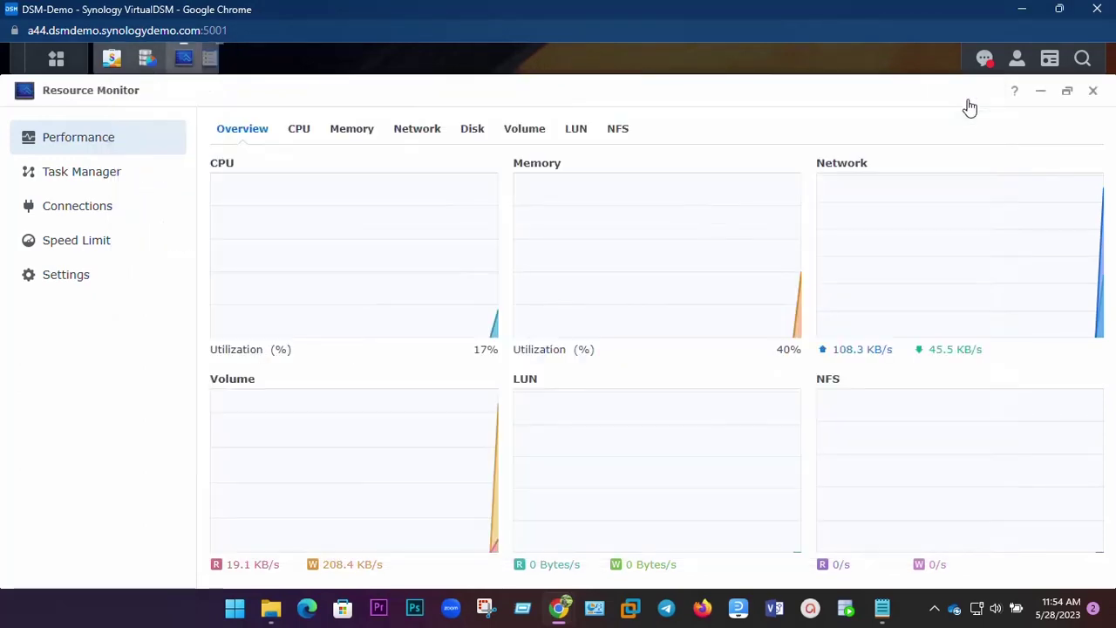
# Browse the Main Menu app list and reopen Package Center.
pyautogui.click(55, 58)
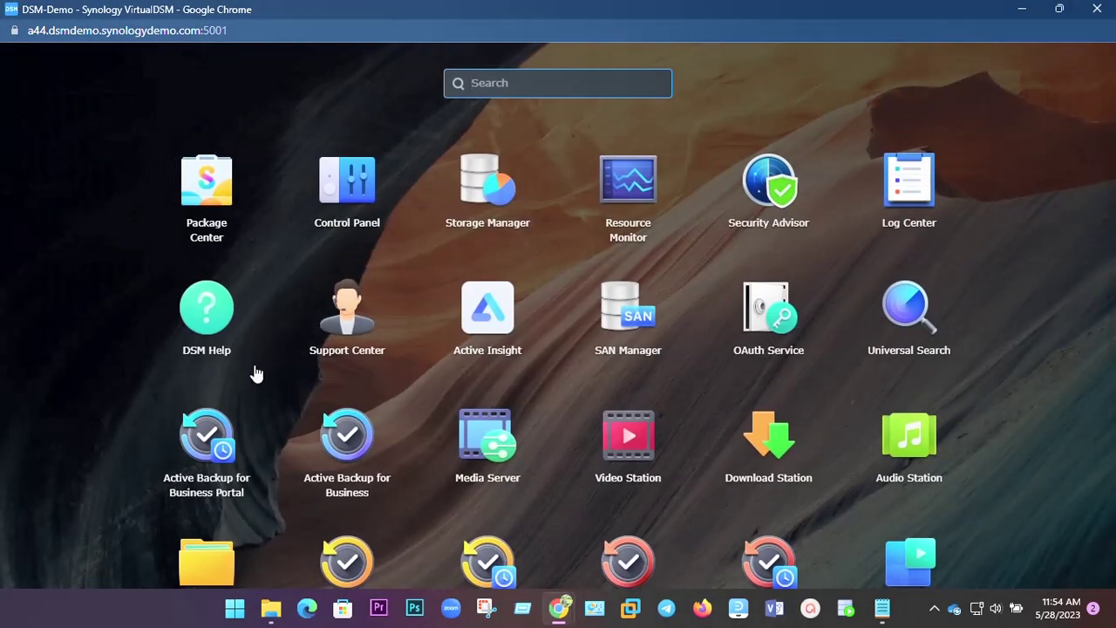
pyautogui.scroll(-1, 231, 350)
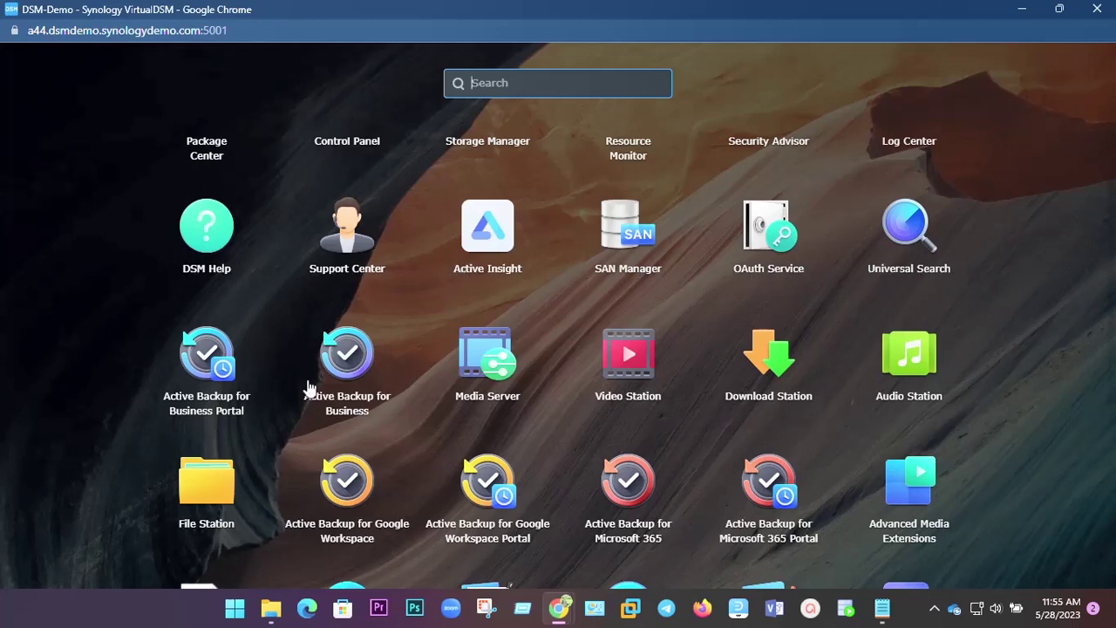
pyautogui.scroll(-2, 349, 390)
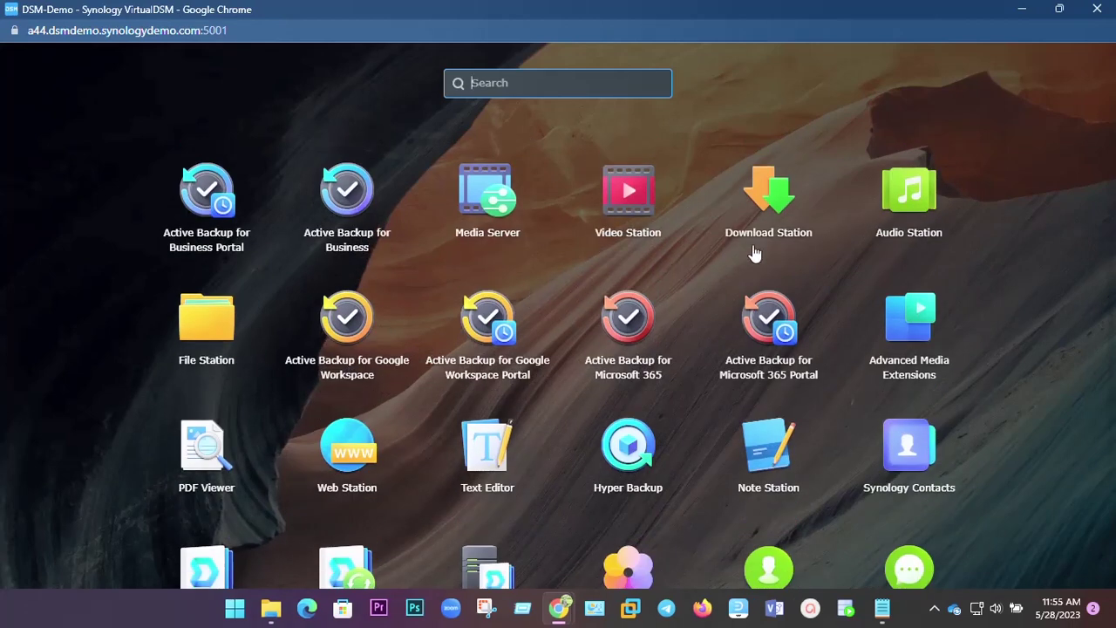
pyautogui.scroll(-3, 462, 436)
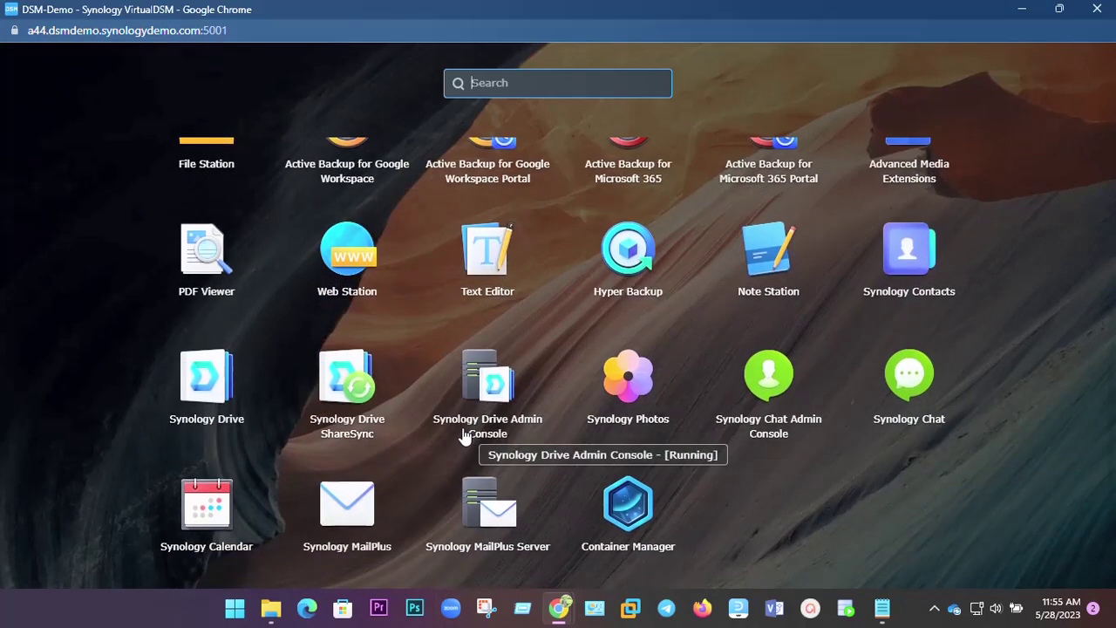
pyautogui.scroll(4, 463, 436)
pyautogui.scroll(3, 463, 436)
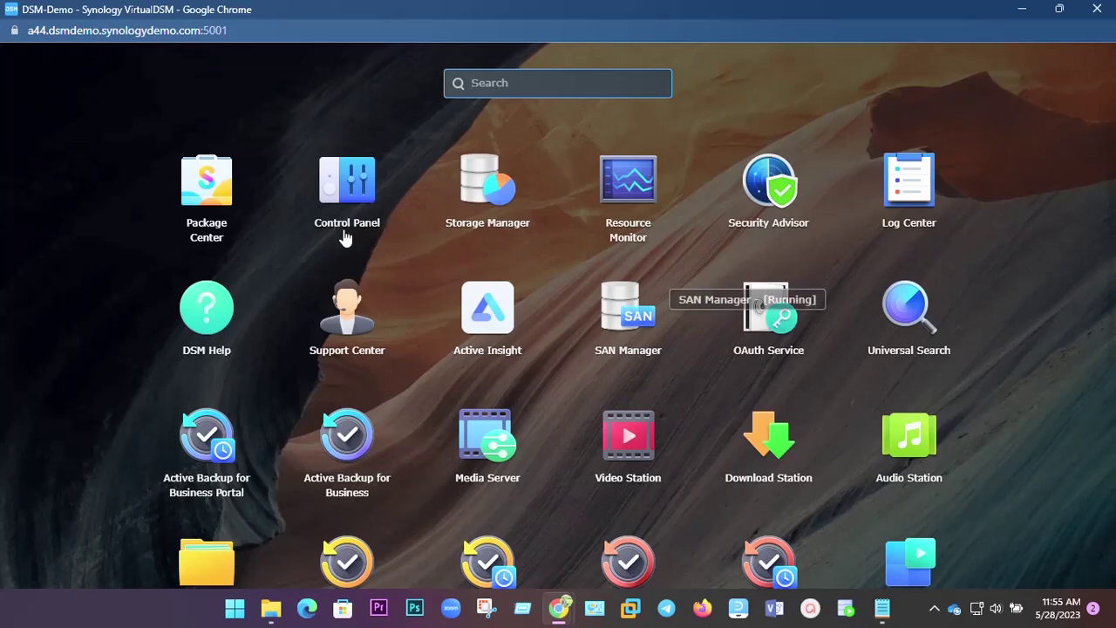
pyautogui.click(209, 203)
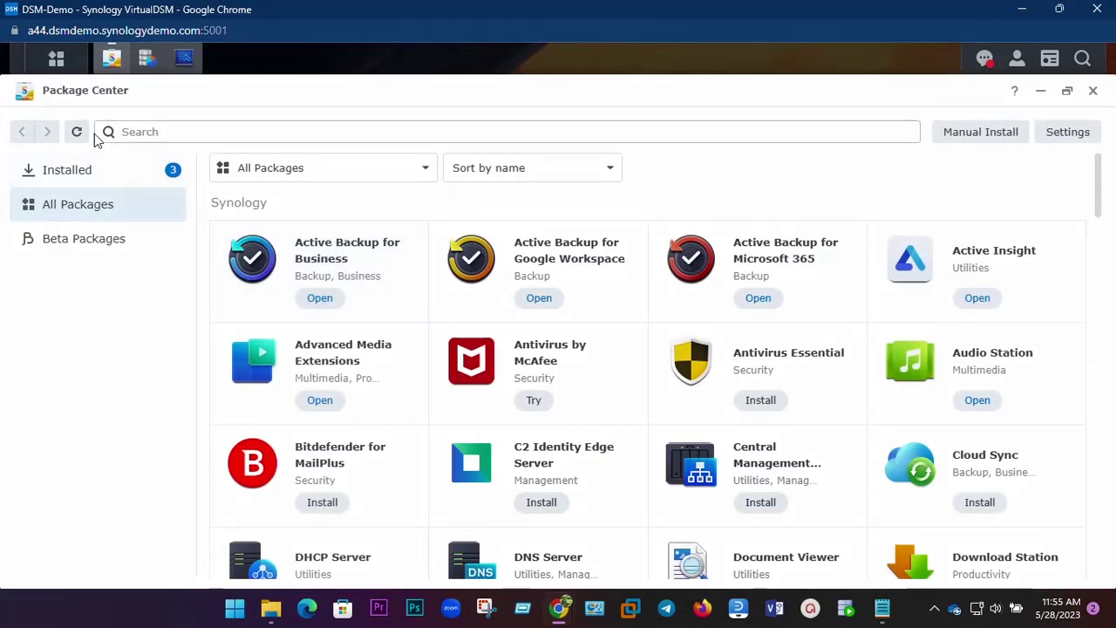
# Switch via the taskbar to Storage Manager, then bring Resource Monitor to the front.
pyautogui.click(146, 63)
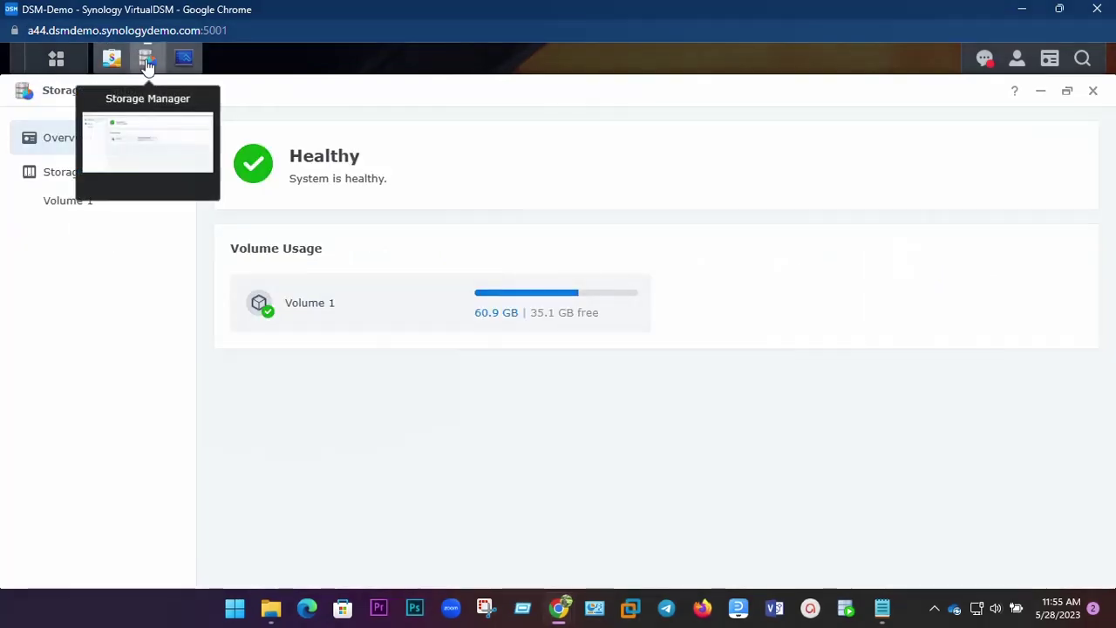
pyautogui.click(186, 63)
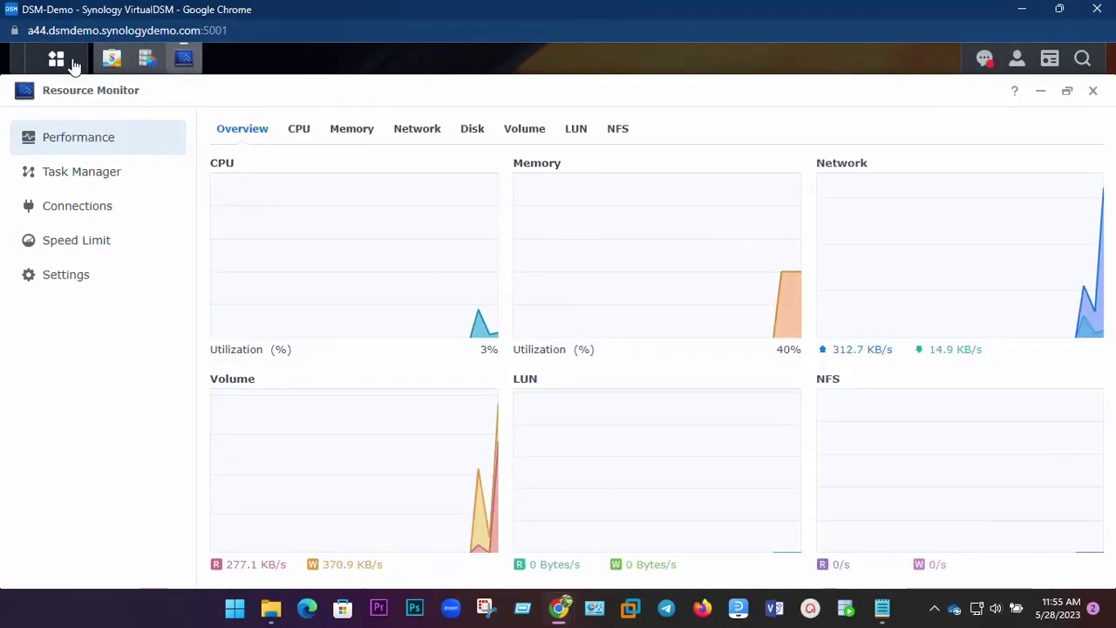
pyautogui.click(66, 59)
# In Control Panel's Shared Folder section, create a folder named test on Volume 1.
pyautogui.click(347, 183)
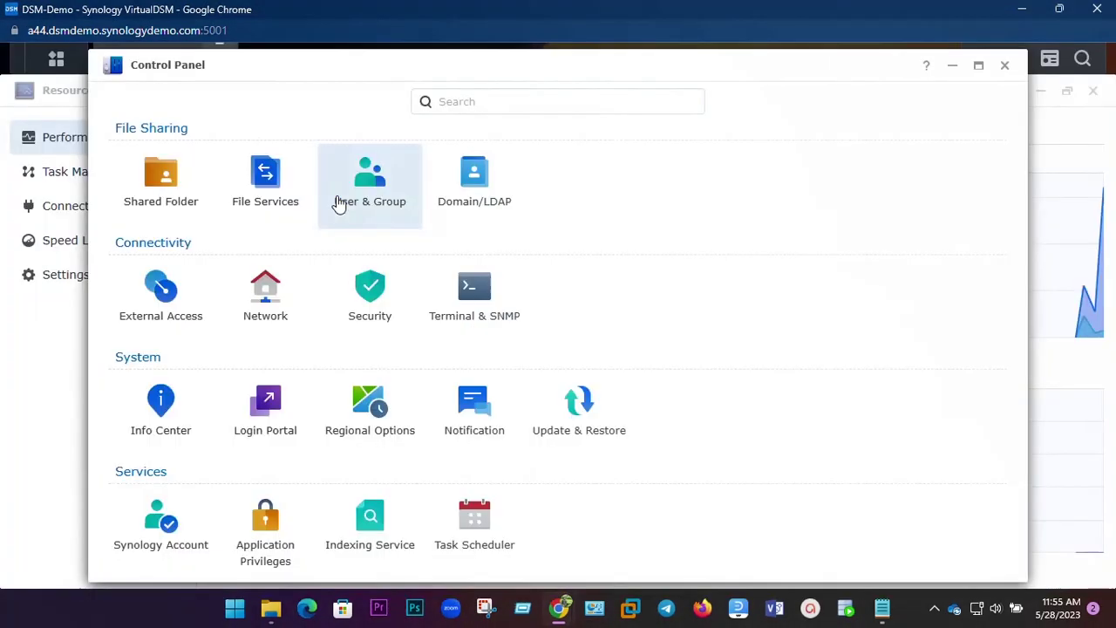
pyautogui.click(163, 192)
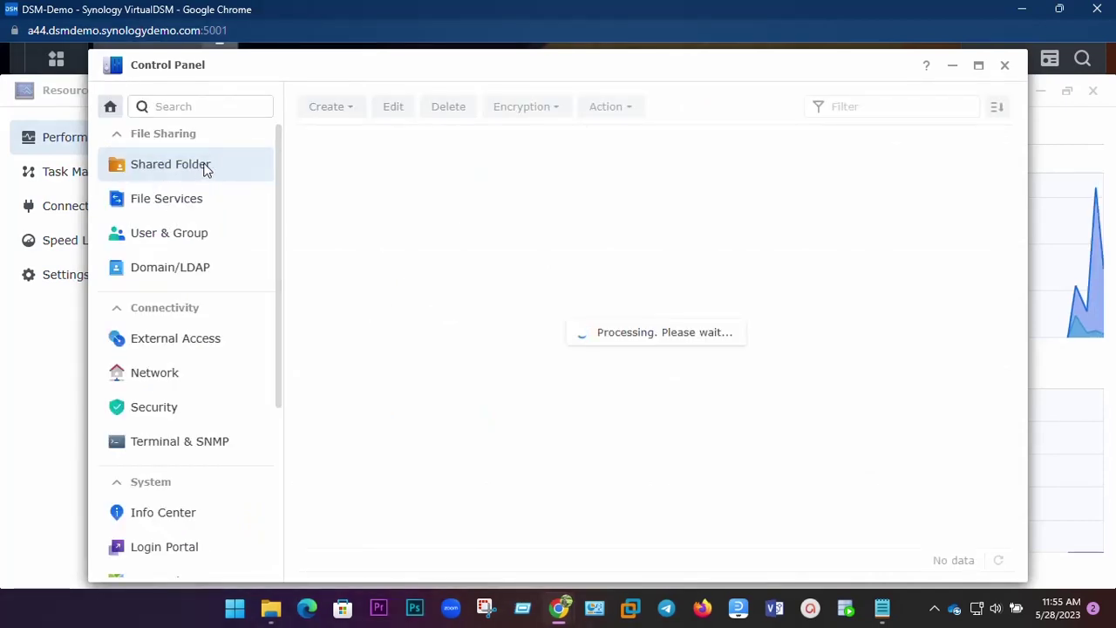
pyautogui.click(335, 117)
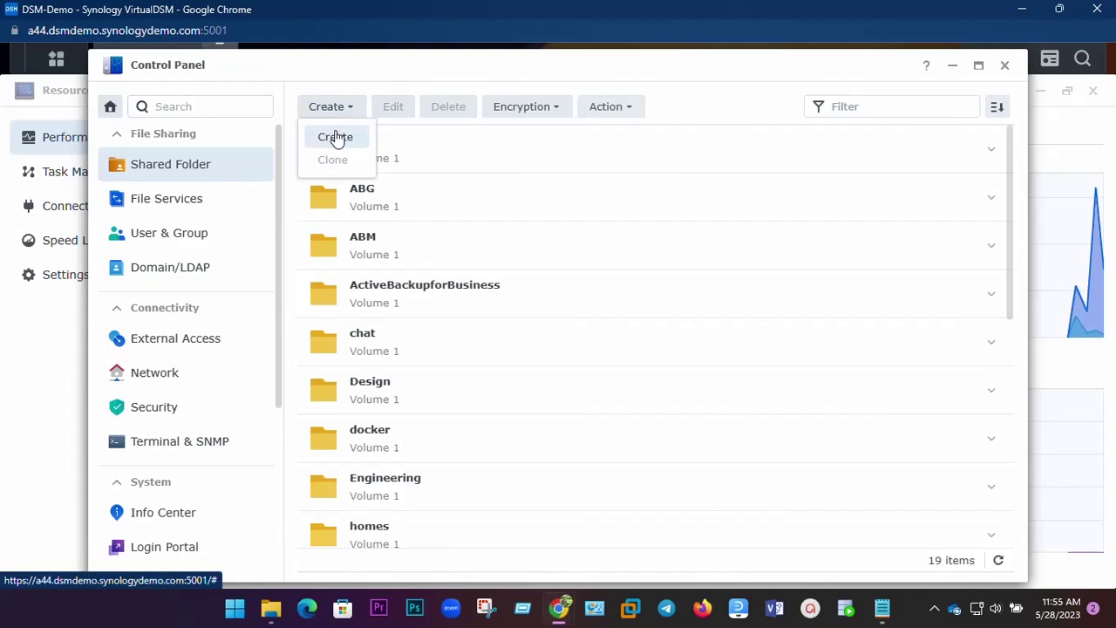
pyautogui.click(335, 137)
pyautogui.click(458, 182)
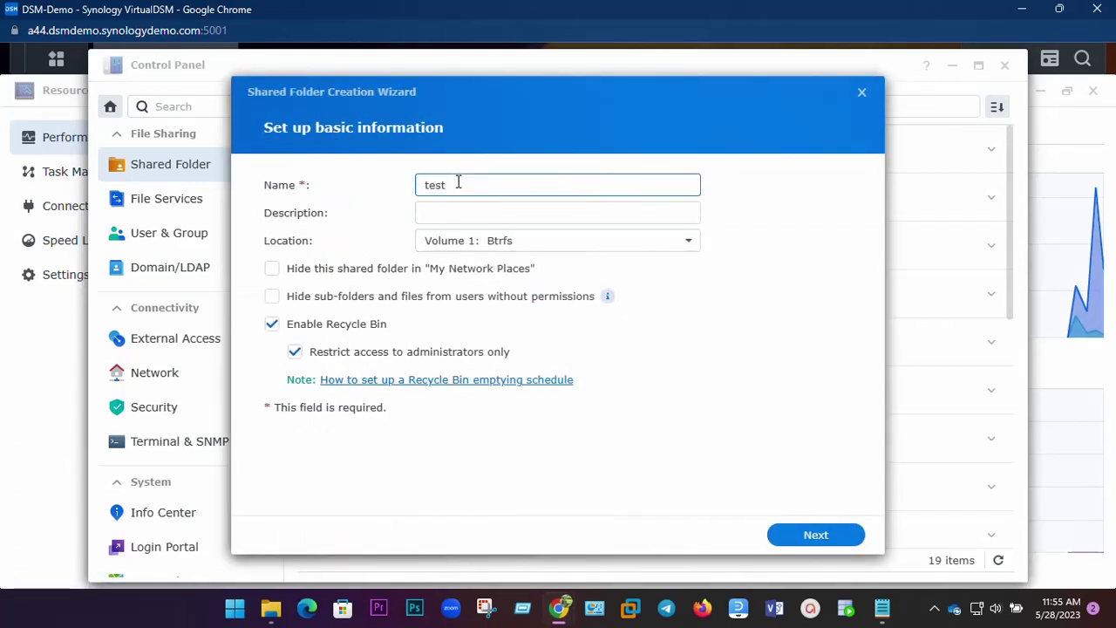
pyautogui.press('Tab')
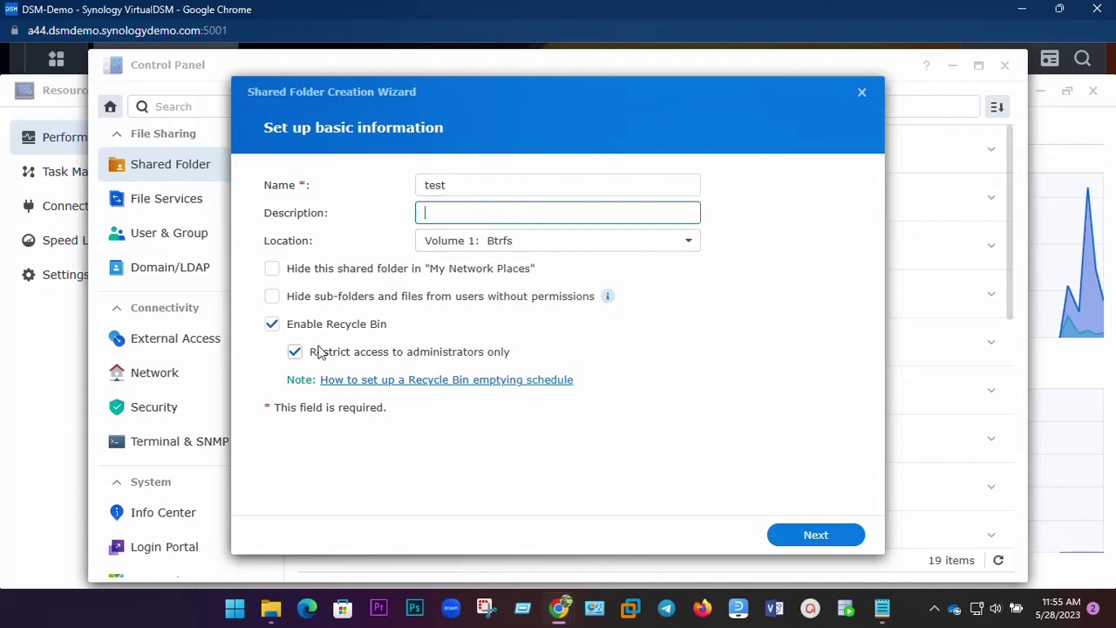
pyautogui.click(816, 537)
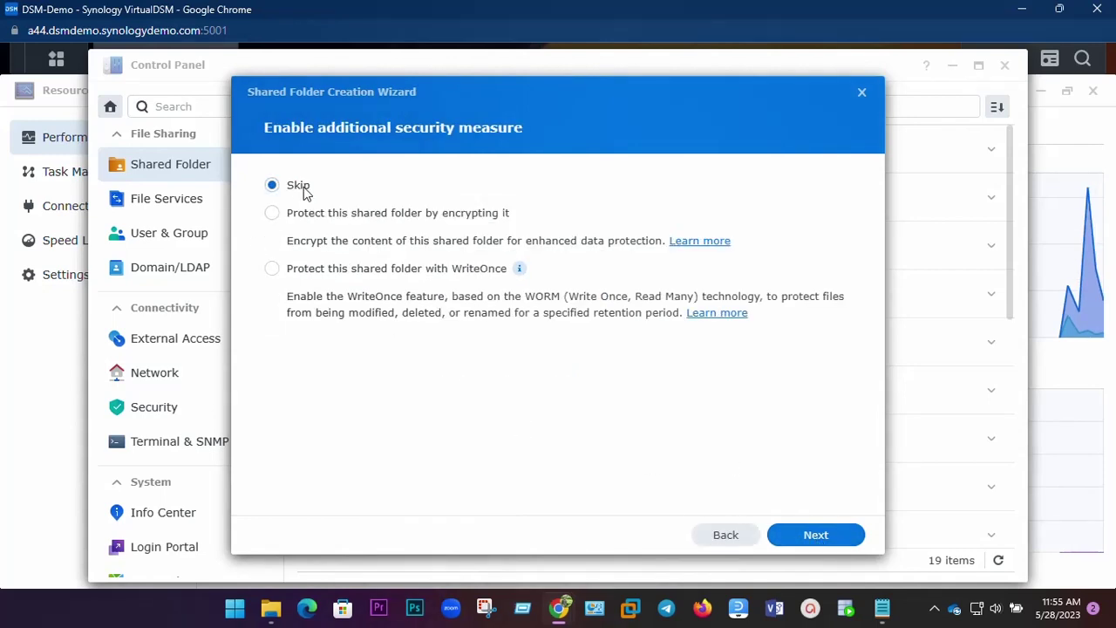
pyautogui.click(798, 543)
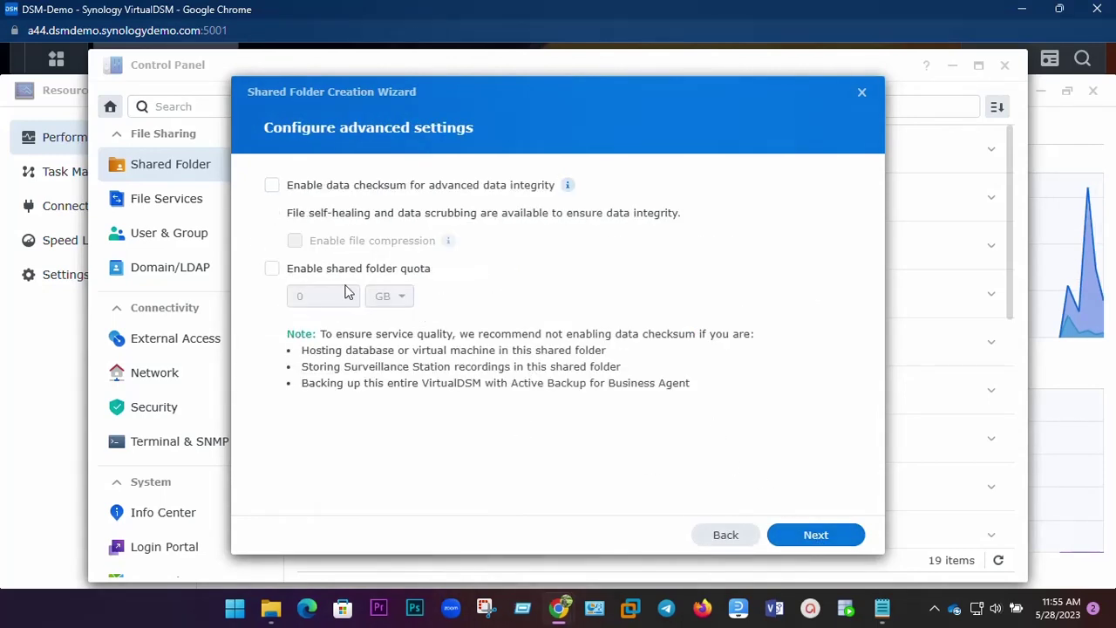
# Enable a 10 GB size quota for test and confirm creating the folder.
pyautogui.click(271, 271)
pyautogui.click(297, 297)
pyautogui.write('1')
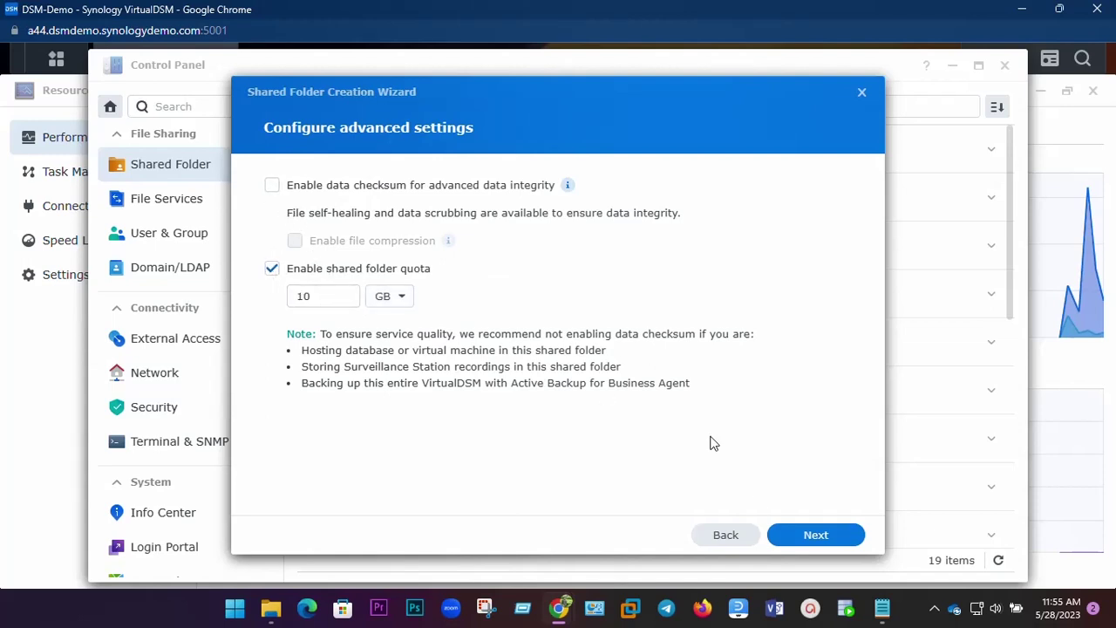
pyautogui.click(825, 538)
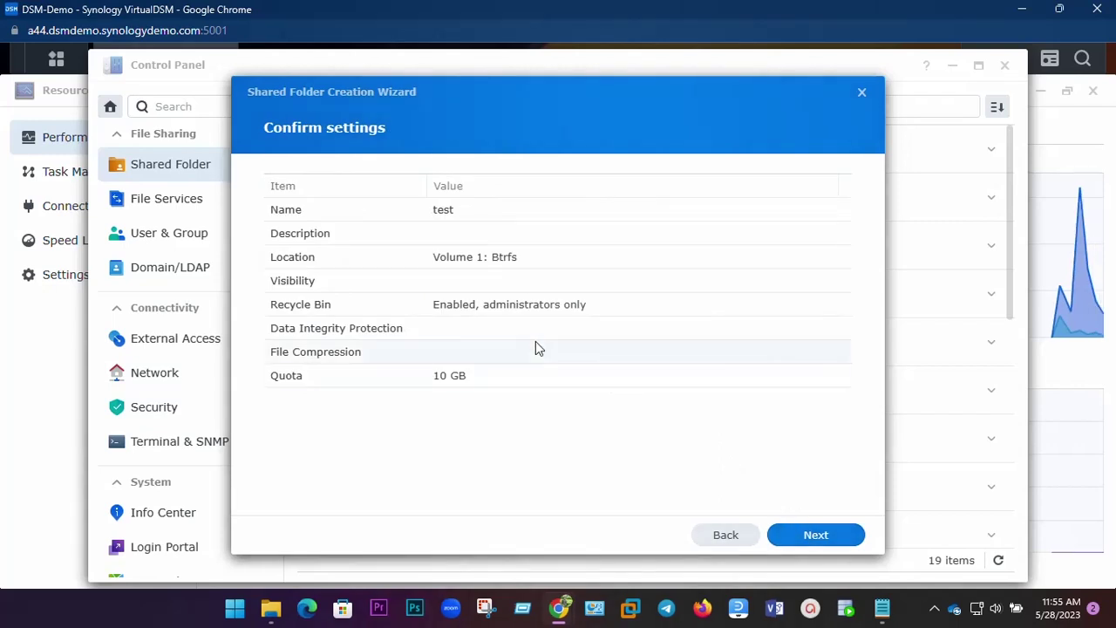
pyautogui.click(817, 540)
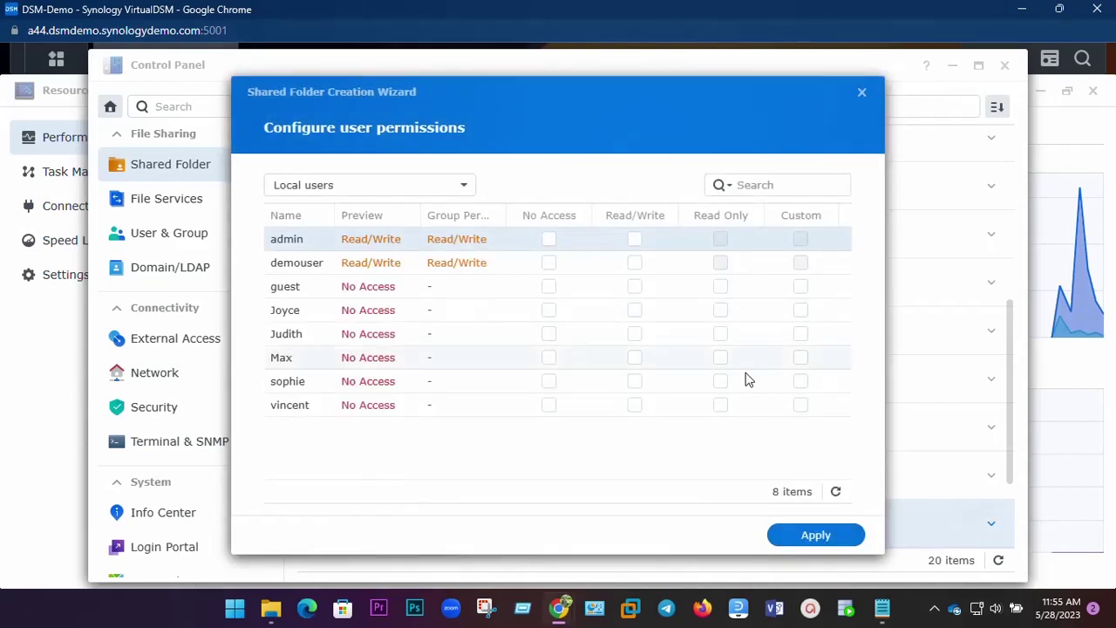
# Grant admin Read/Write permission on test and apply, then review the shared folder list.
pyautogui.click(635, 239)
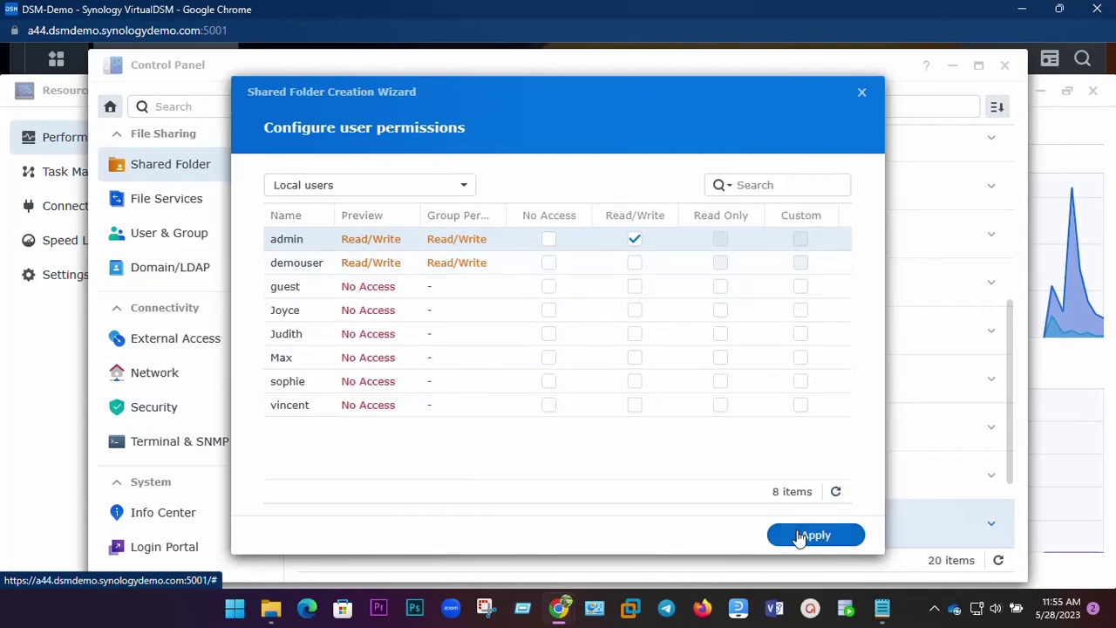
pyautogui.click(800, 535)
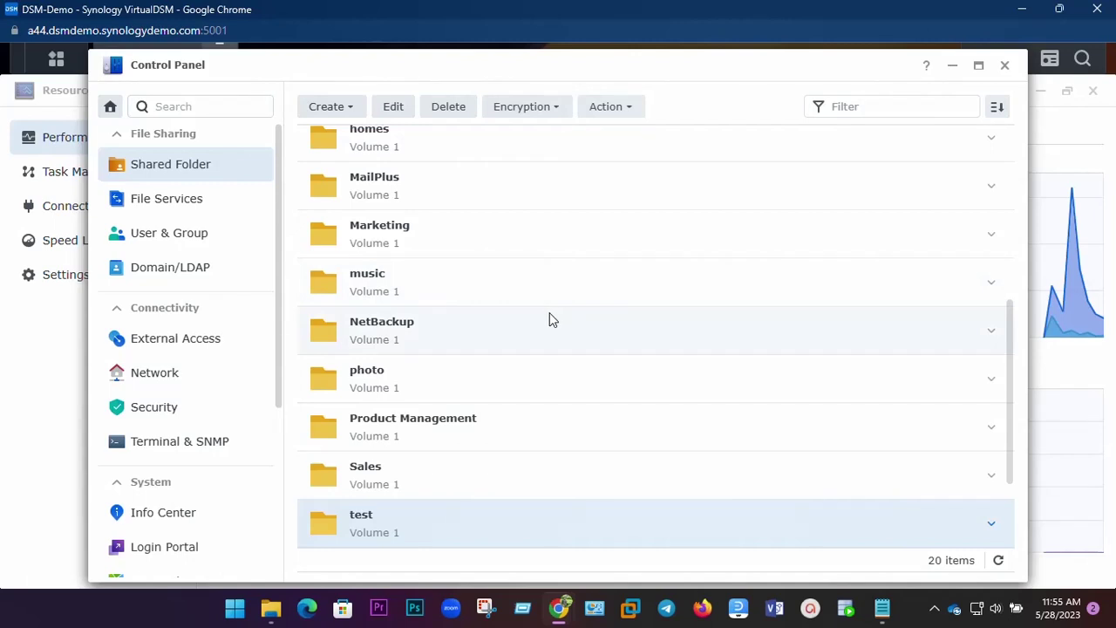
pyautogui.scroll(5, 551, 320)
pyautogui.scroll(-5, 550, 320)
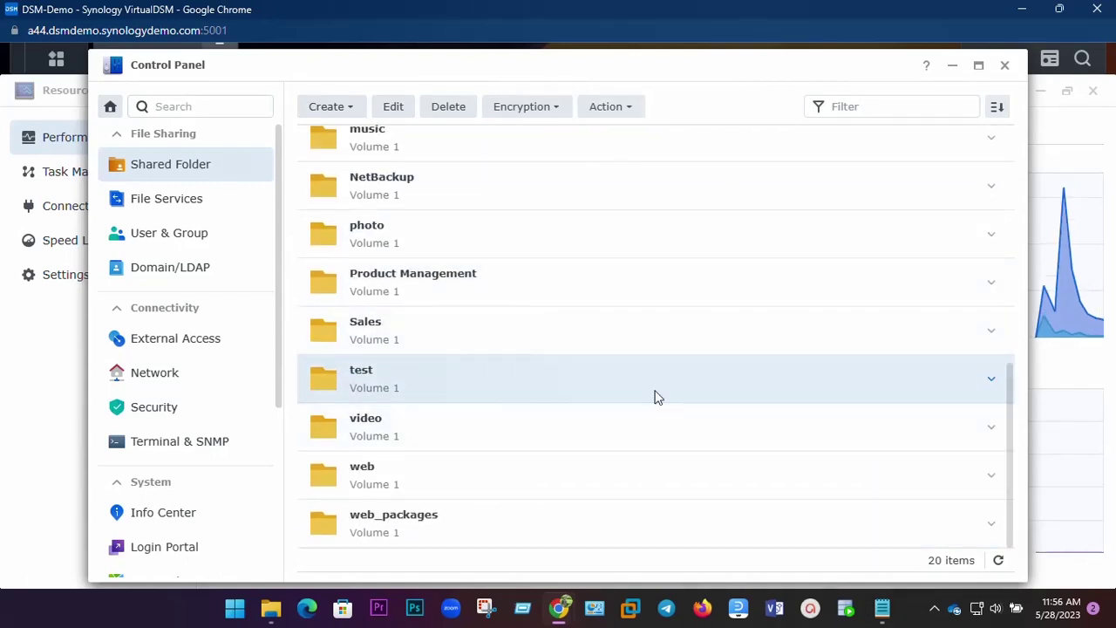
pyautogui.scroll(5, 509, 367)
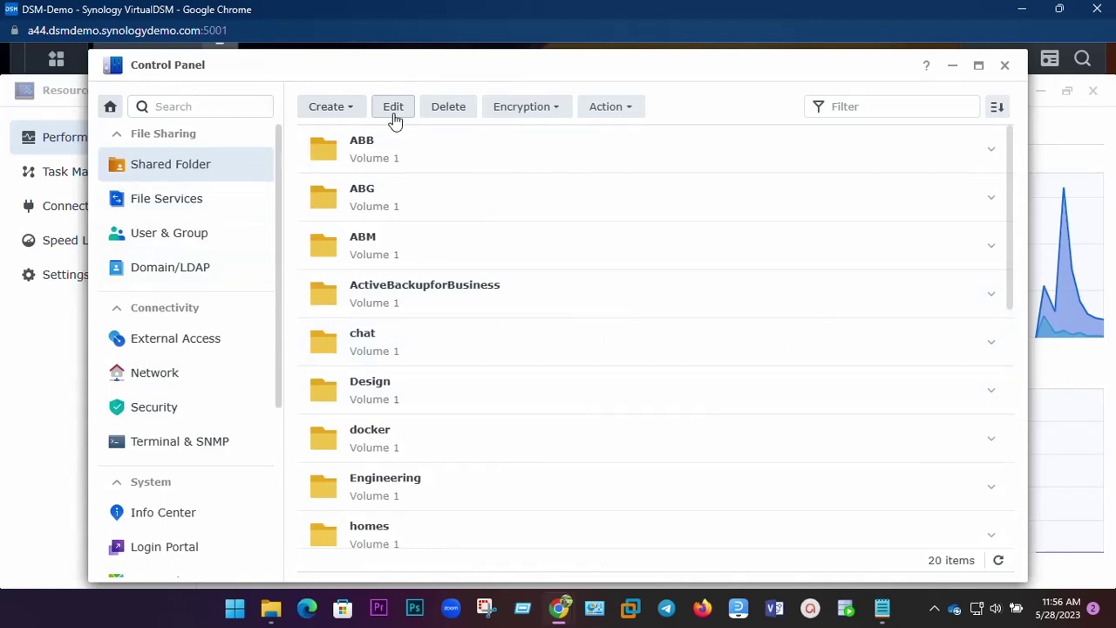
pyautogui.scroll(-2, 420, 494)
pyautogui.scroll(-5, 420, 495)
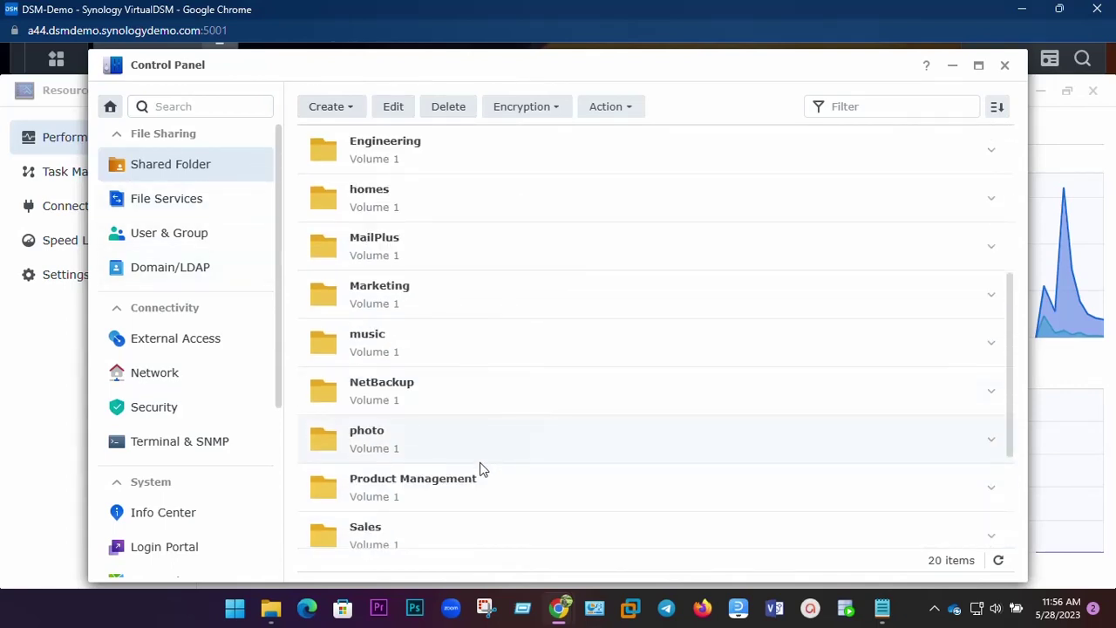
# Edit the test shared folder, rename it to test1, save, and select it.
pyautogui.click(393, 107)
pyautogui.click(435, 171)
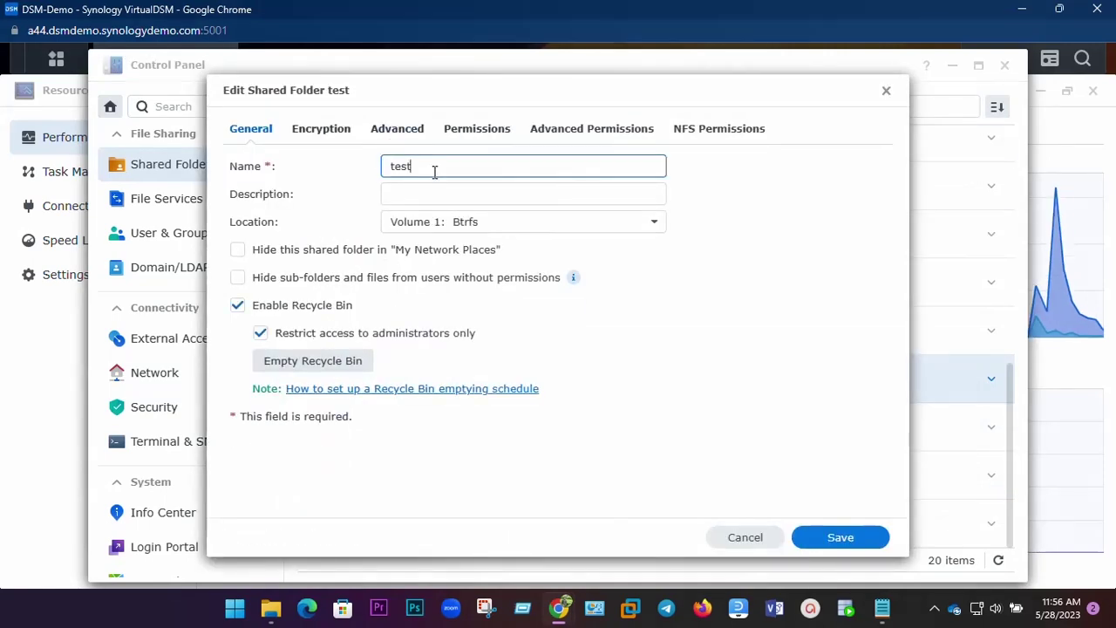
pyautogui.click(840, 539)
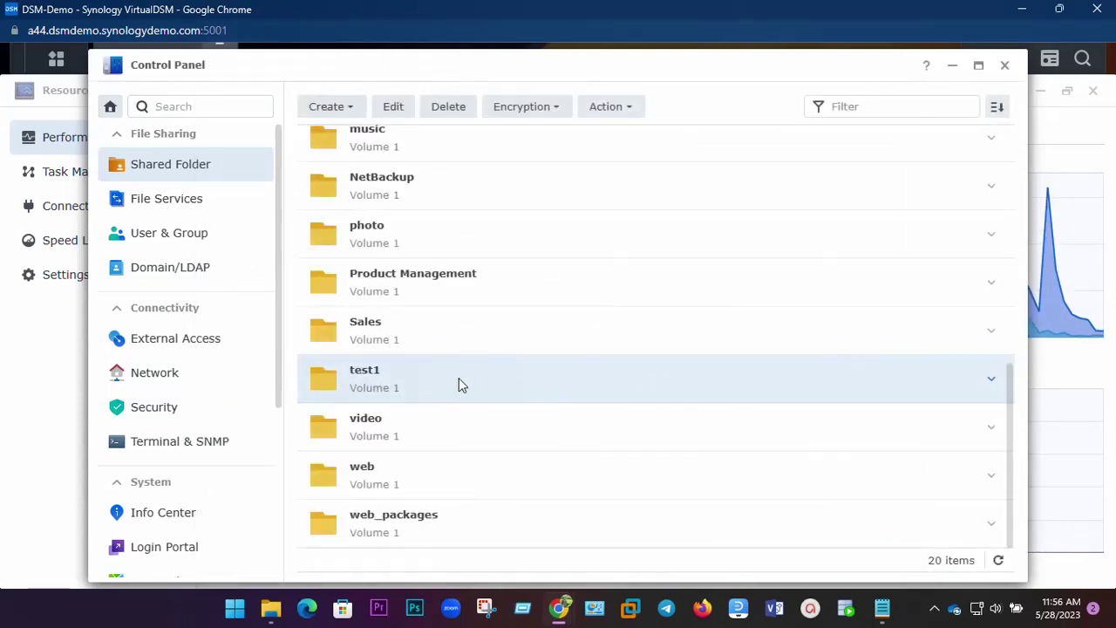
pyautogui.click(438, 374)
# Try deleting test1, acknowledging the warning and submitting the account password.
pyautogui.click(449, 116)
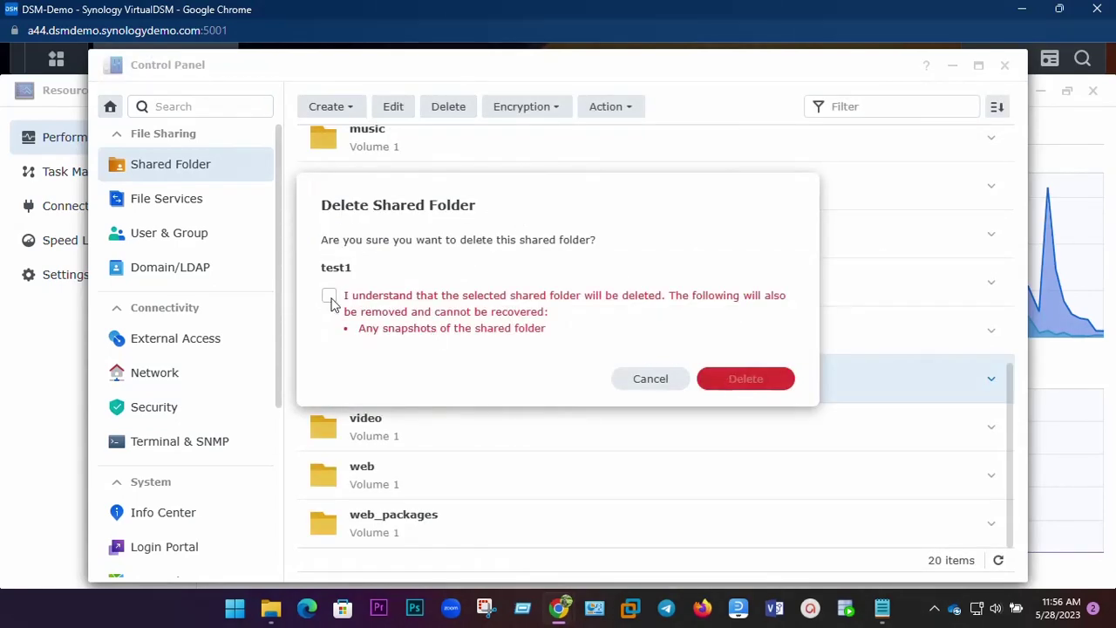
pyautogui.click(329, 297)
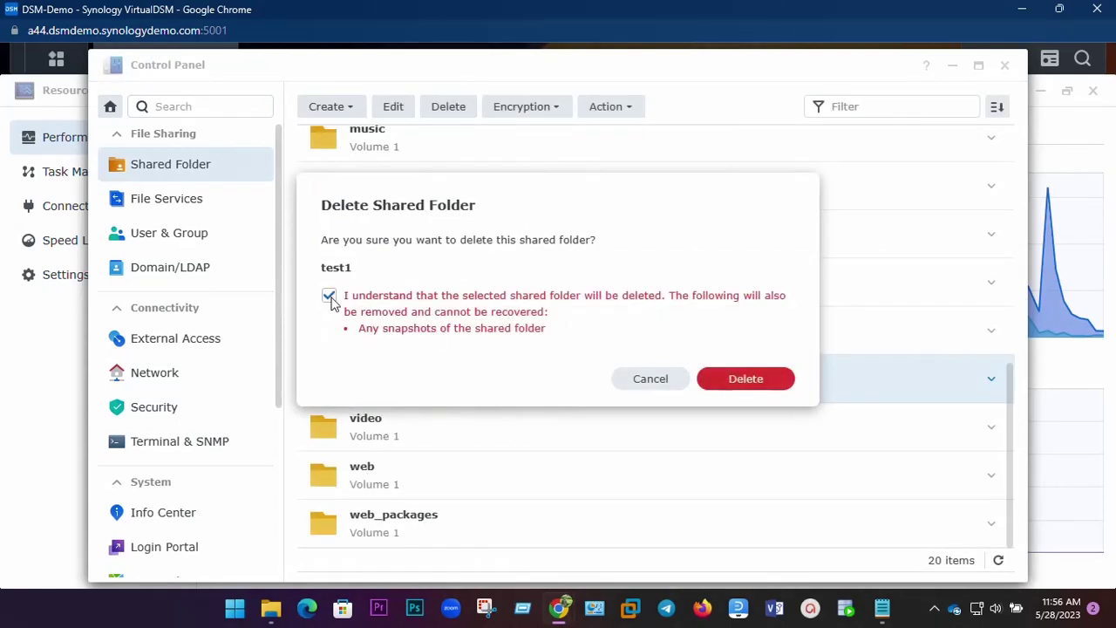
pyautogui.click(747, 381)
pyautogui.click(564, 295)
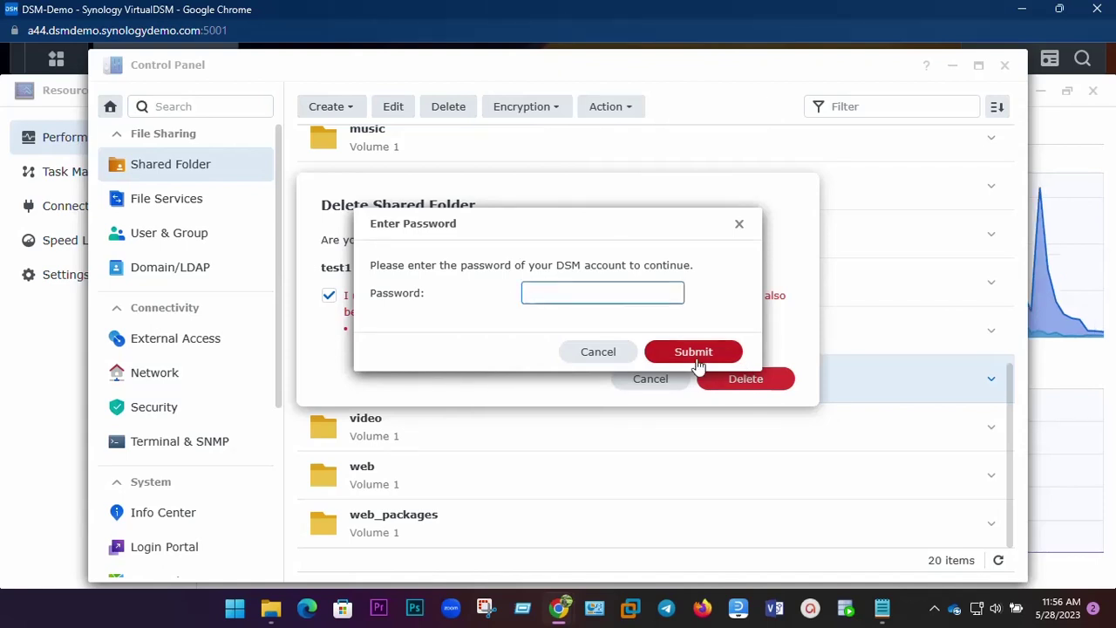
pyautogui.click(679, 351)
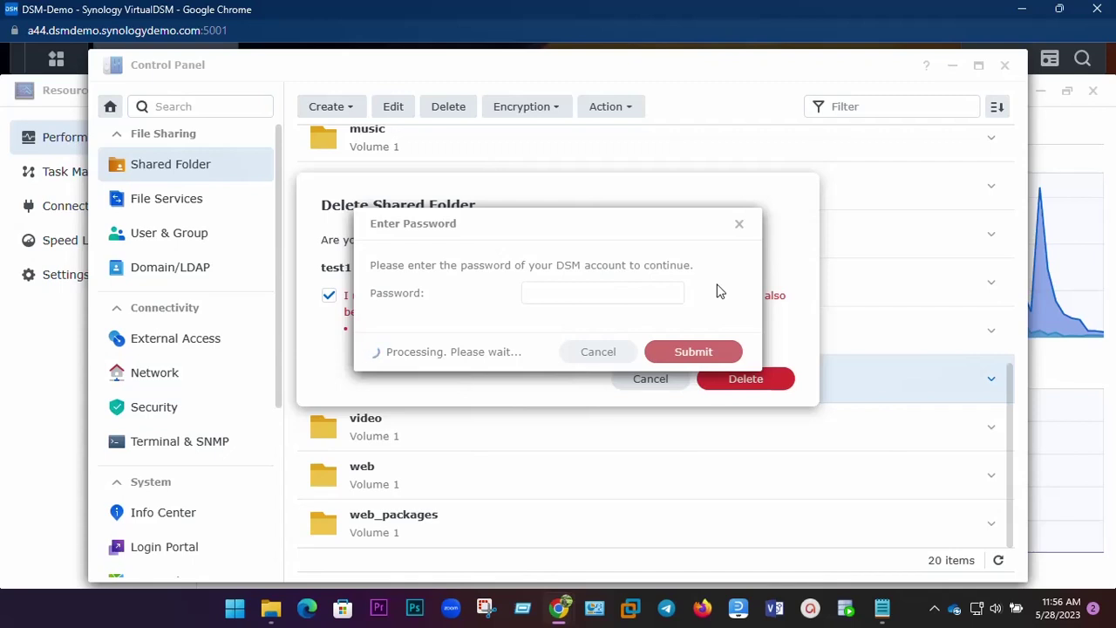
# After the password is rejected, cancel the deletion and close Control Panel.
pyautogui.click(738, 225)
pyautogui.click(652, 382)
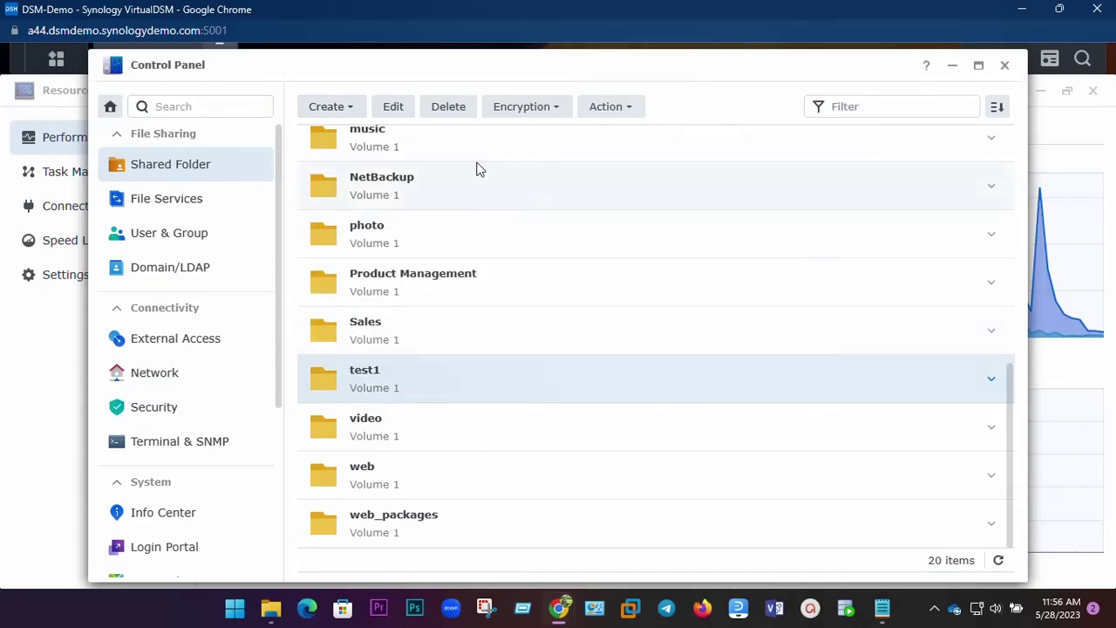
pyautogui.click(1004, 66)
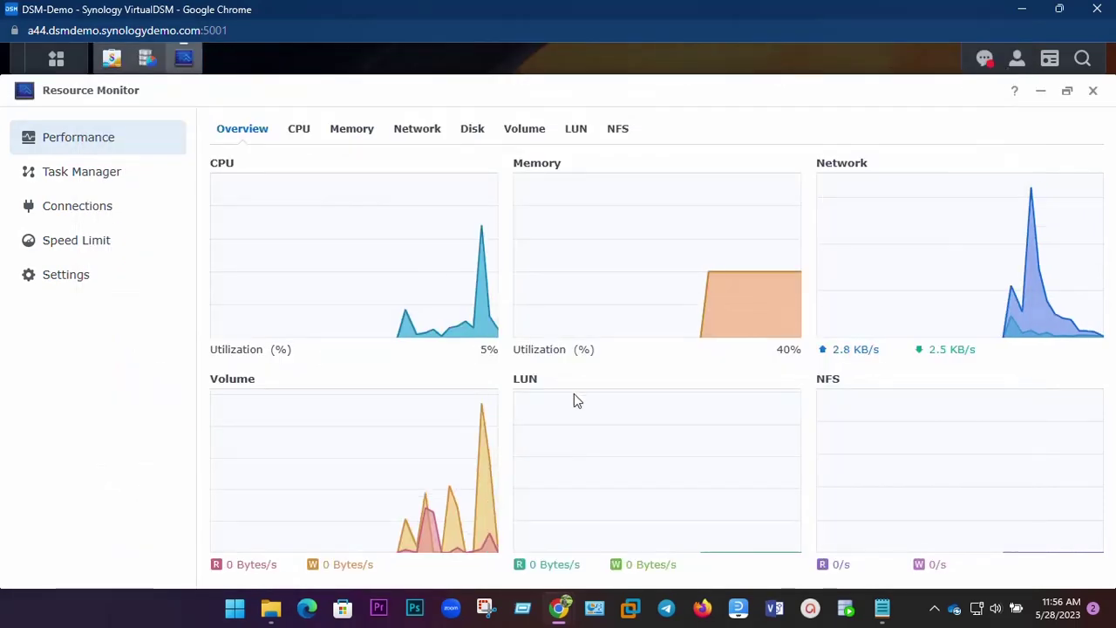
# Close the Resource Monitor and Storage Manager windows.
pyautogui.click(1093, 90)
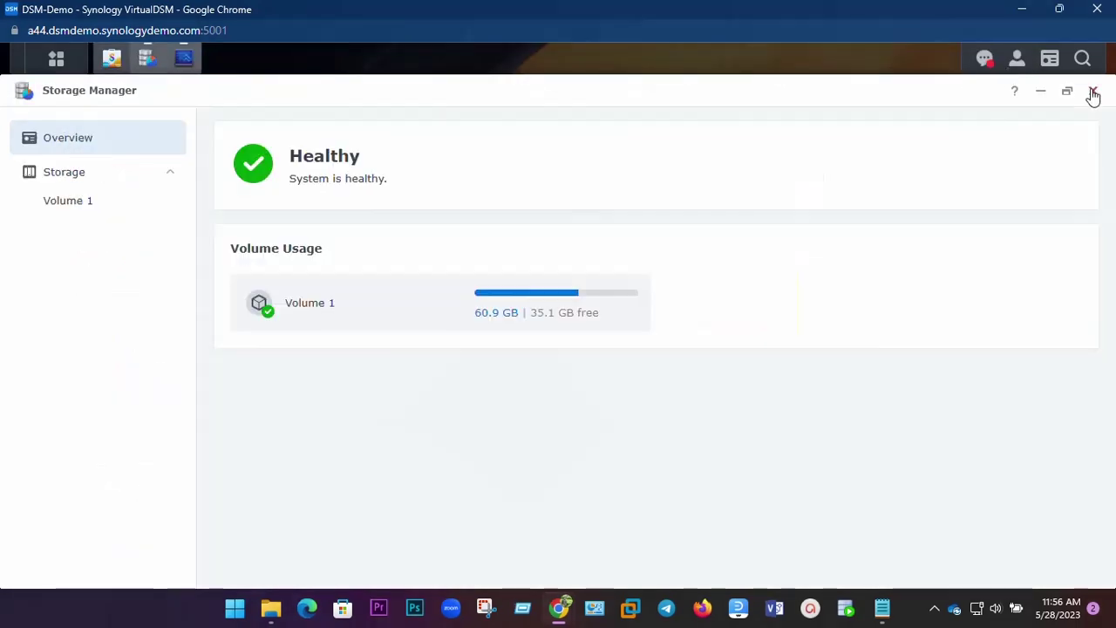
pyautogui.click(1093, 90)
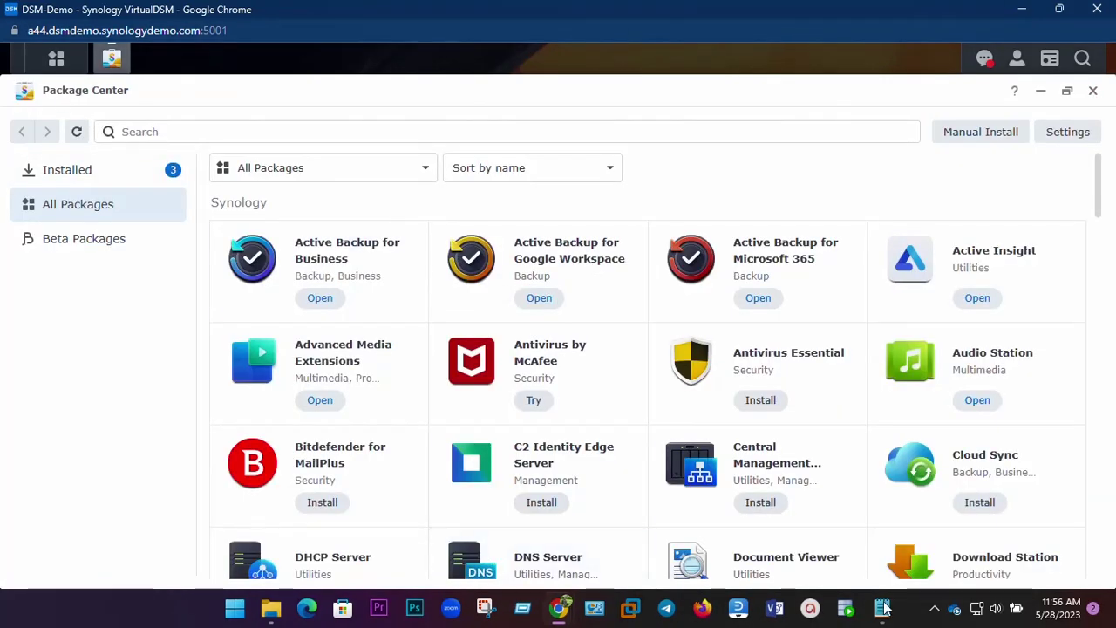
pyautogui.moveTo(882, 608)
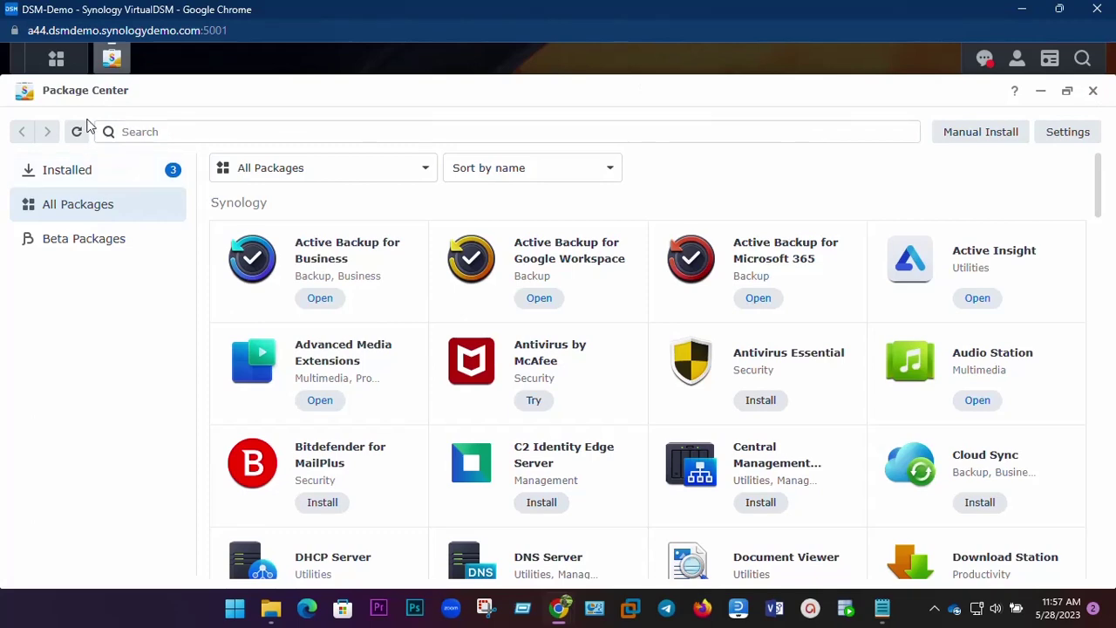
# In Control Panel, view Shared Folder and File Services, then start a new user under User & Group.
pyautogui.click(58, 61)
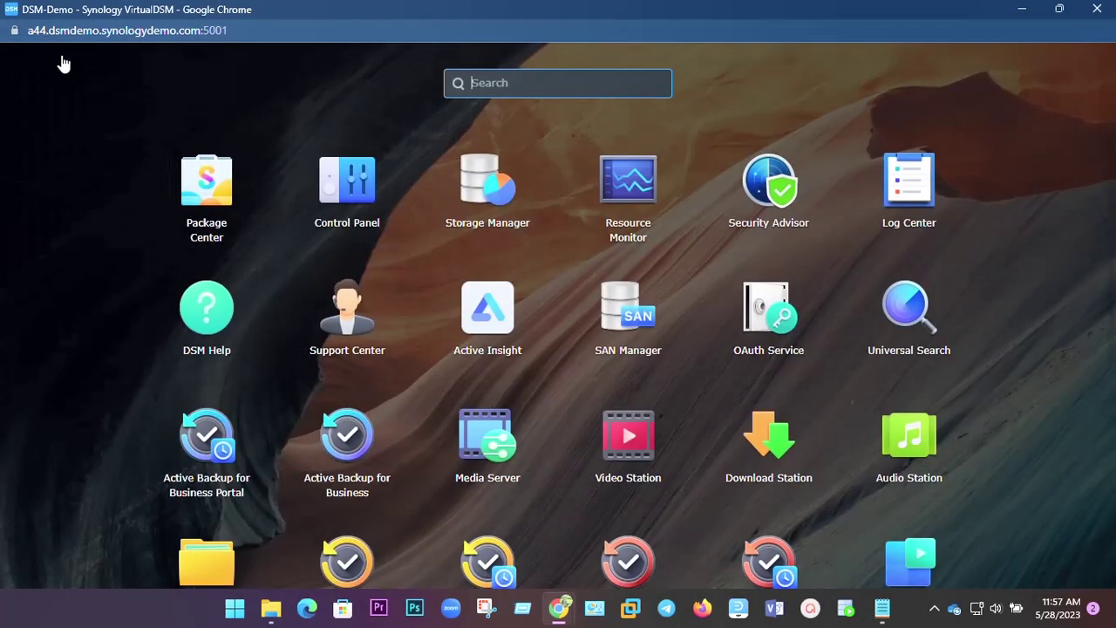
pyautogui.click(349, 181)
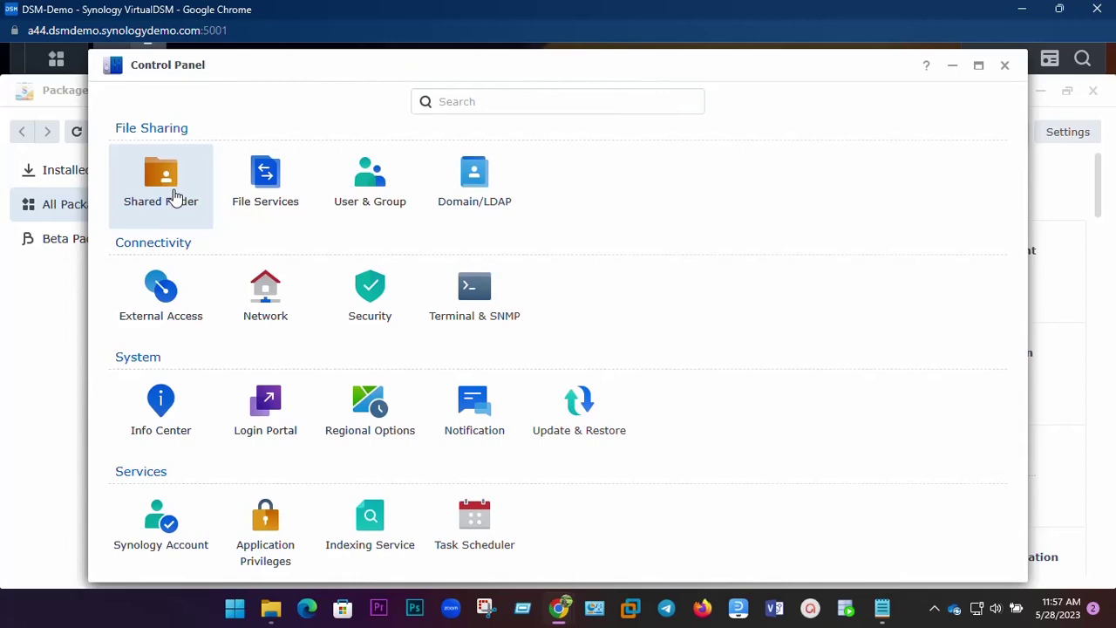
pyautogui.click(175, 197)
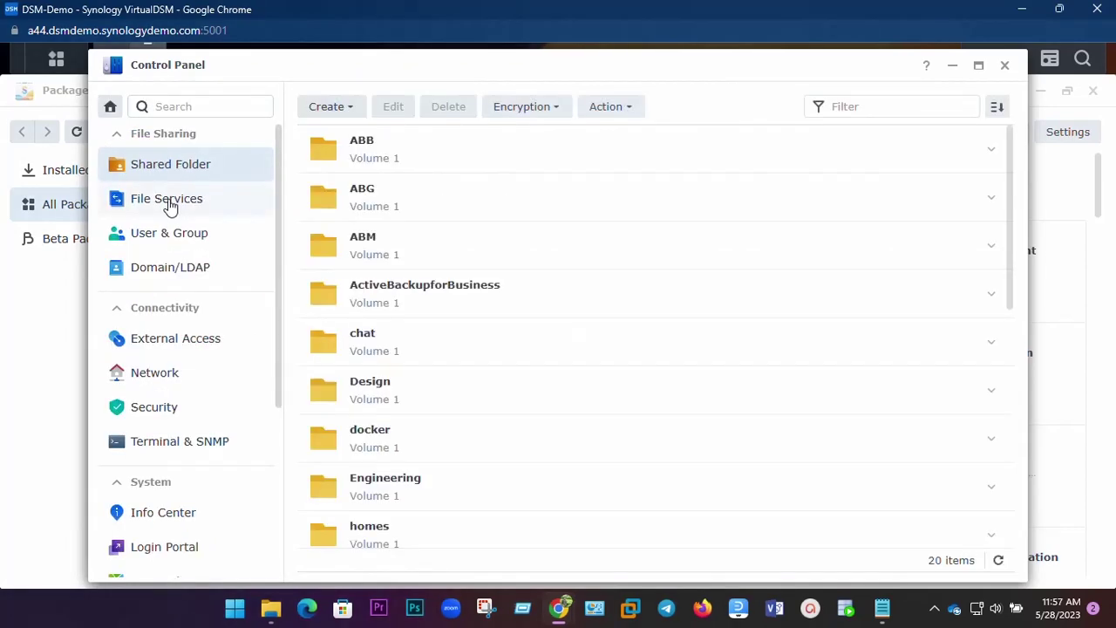
pyautogui.click(170, 205)
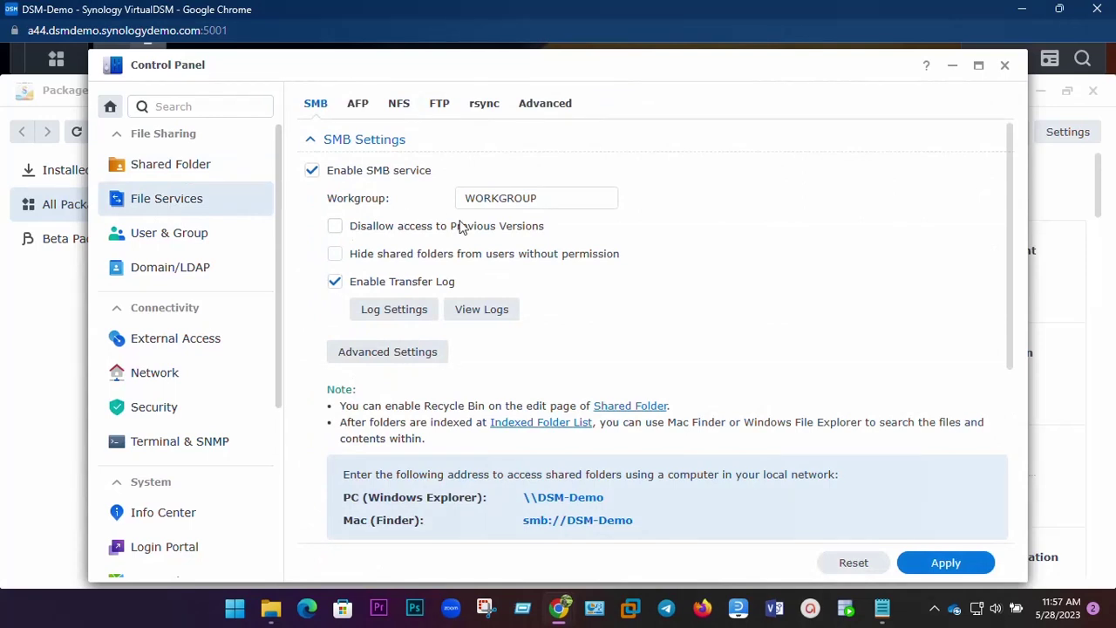
pyautogui.click(153, 239)
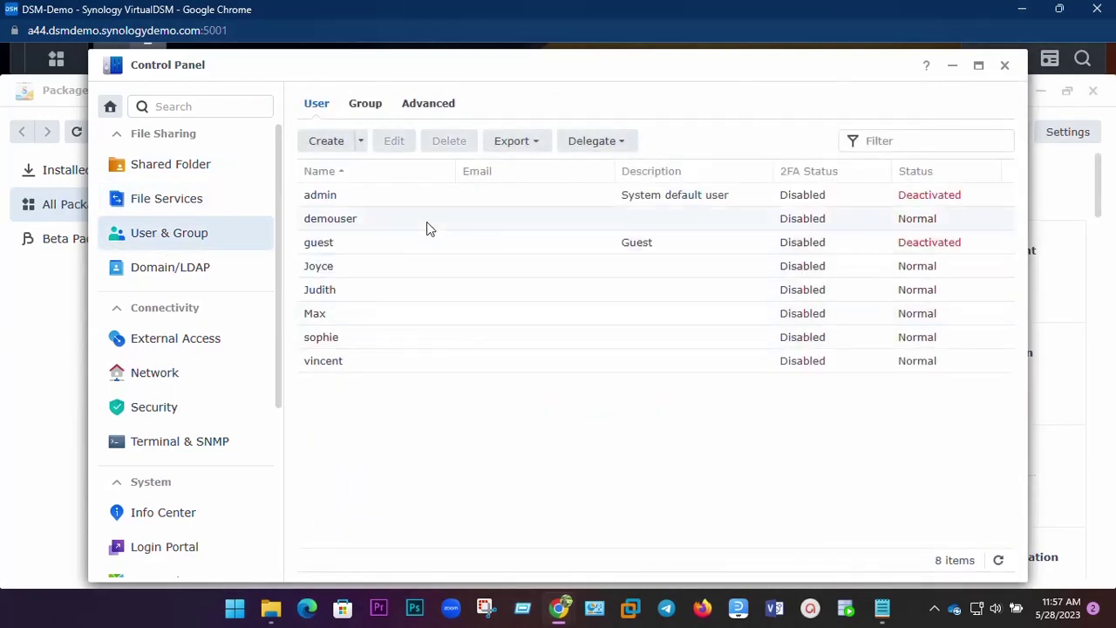
pyautogui.click(319, 141)
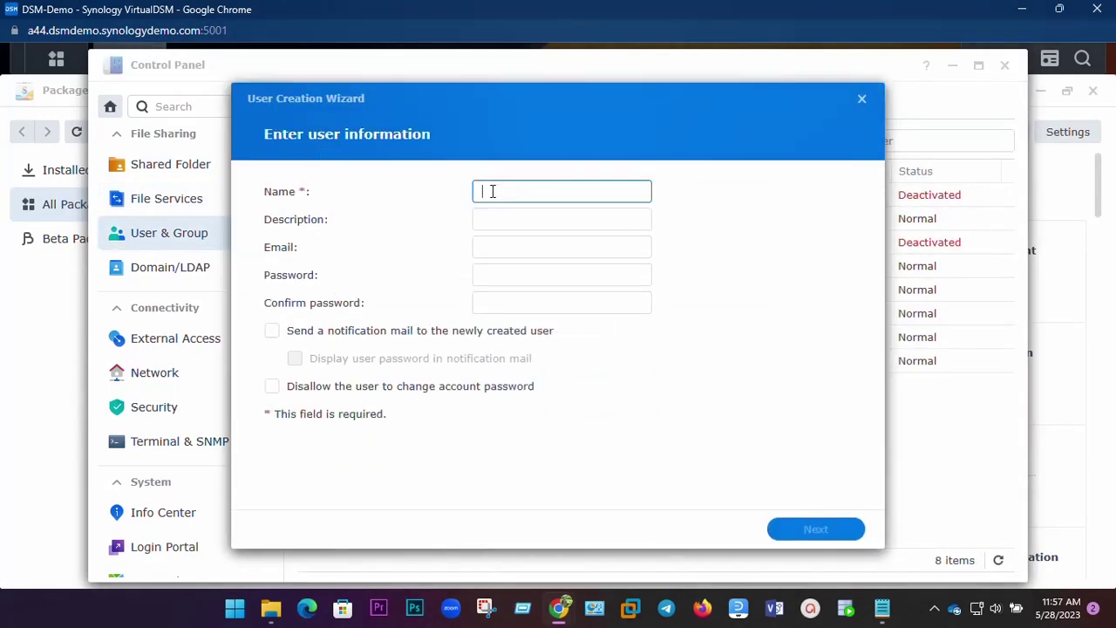
# Enter test1 as the new user's name.
pyautogui.write('test')
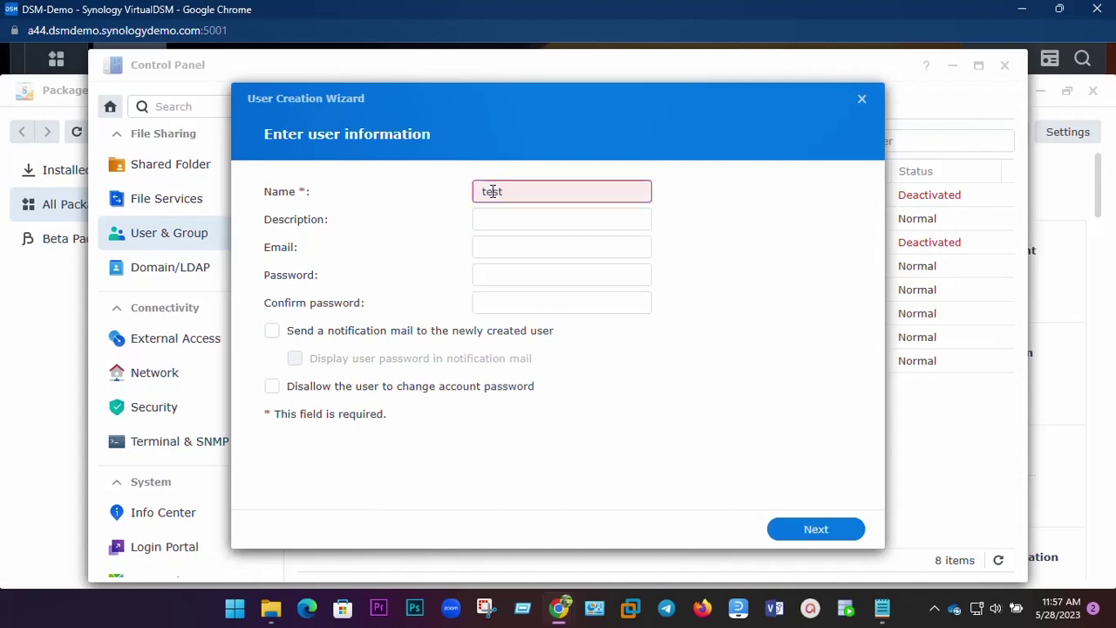
pyautogui.press('BackSpace')
pyautogui.write('1')
pyautogui.click(541, 248)
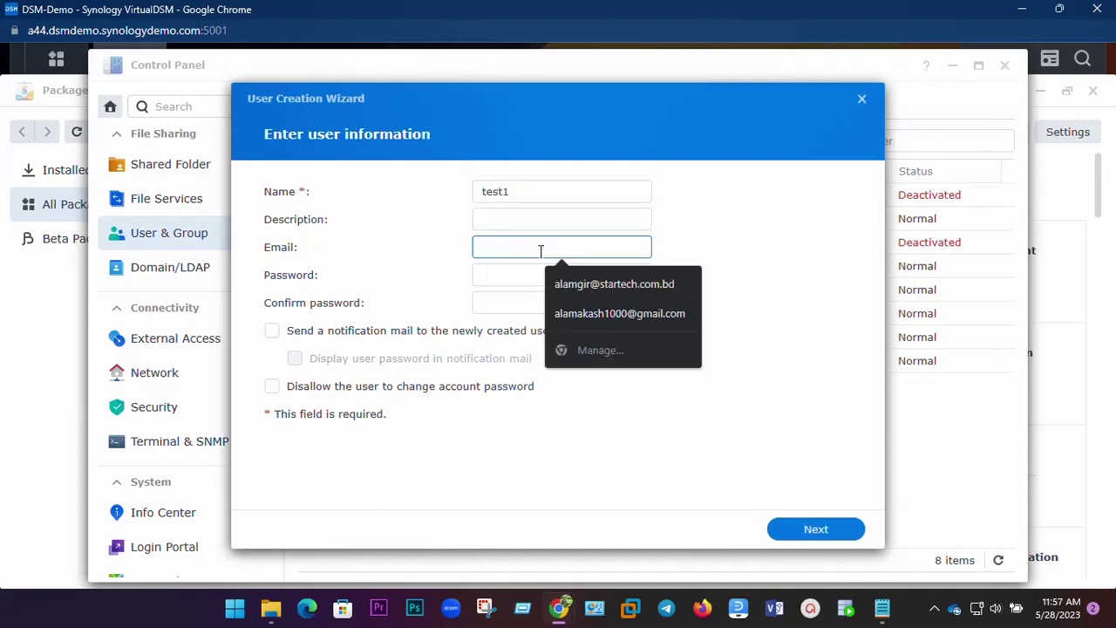
# Enter the account password in both password fields and proceed to Join groups.
pyautogui.click(503, 278)
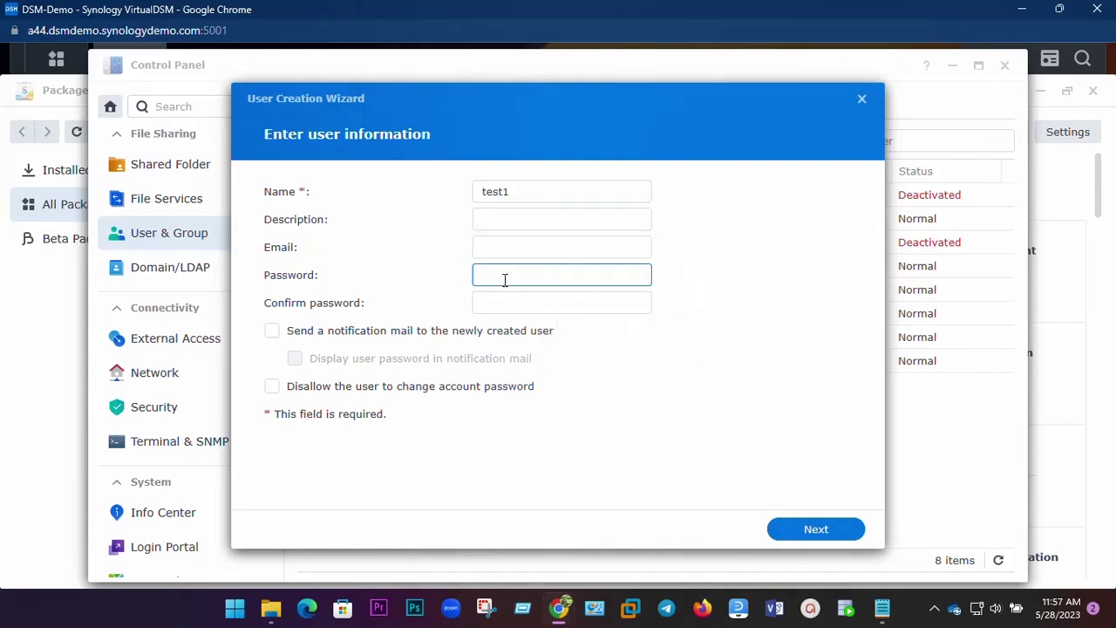
pyautogui.write('123')
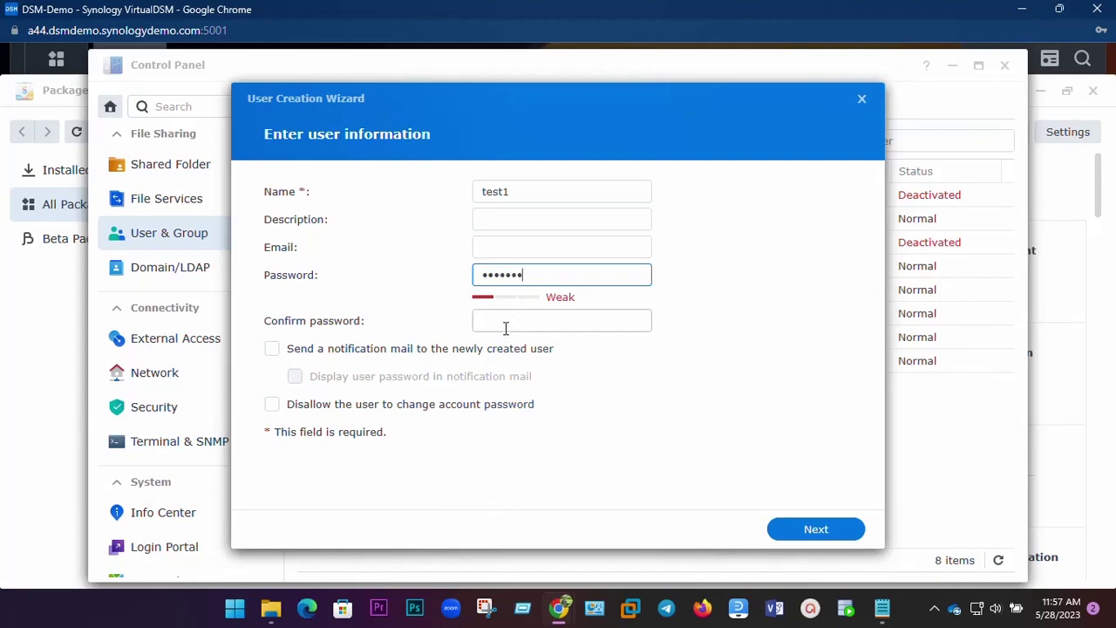
pyautogui.moveTo(553, 274); pyautogui.dragTo(477, 275)
pyautogui.write('1')
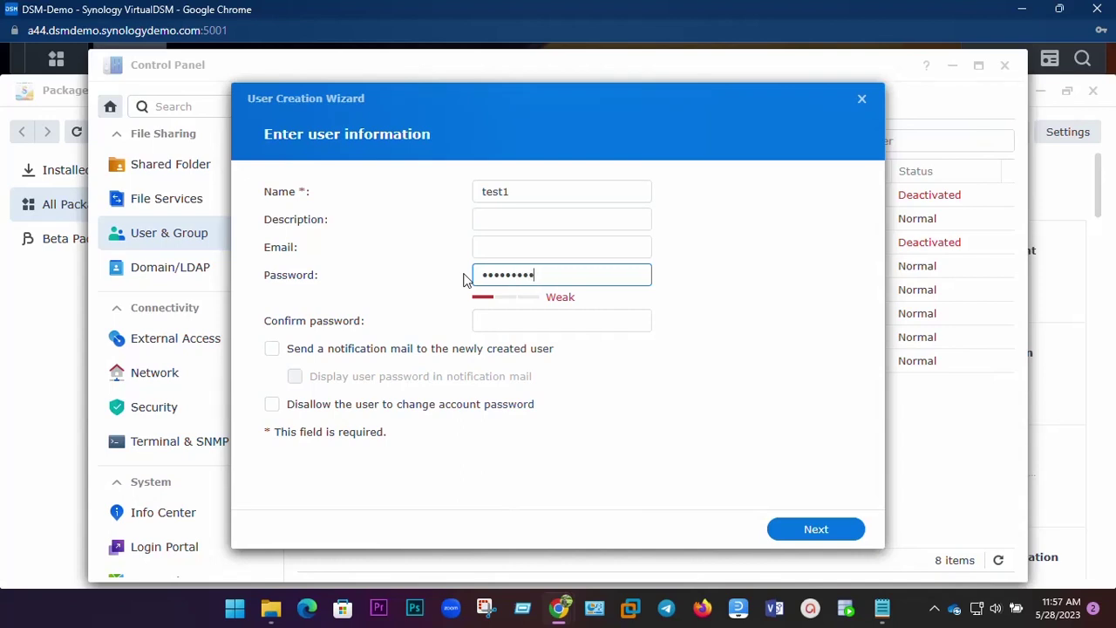
pyautogui.write('12')
pyautogui.click(482, 322)
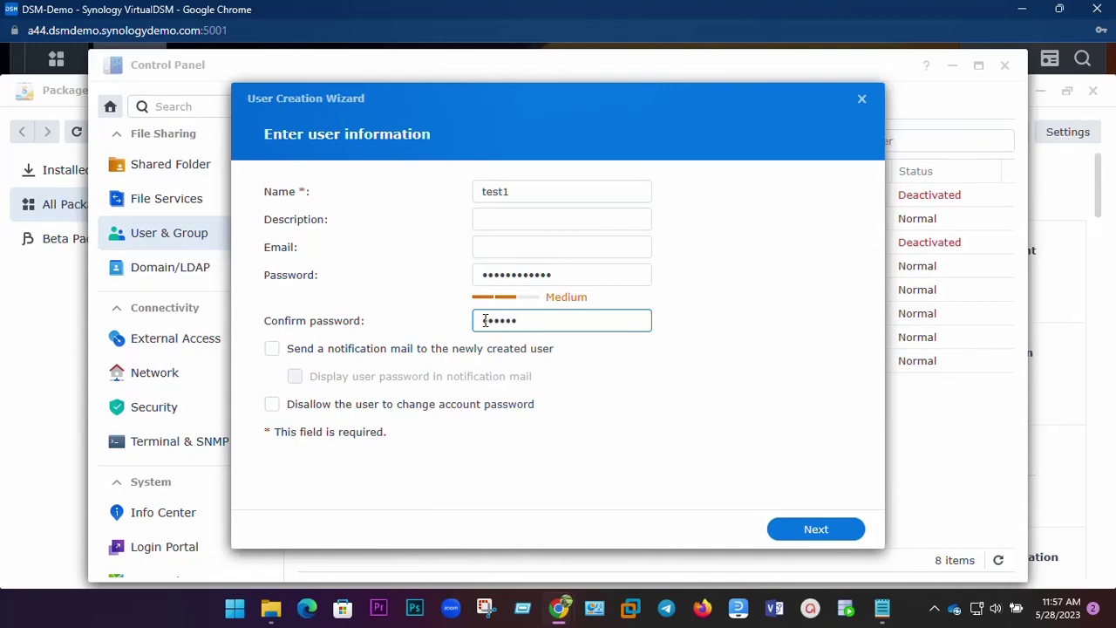
pyautogui.hotkey('shift', 'Tab')
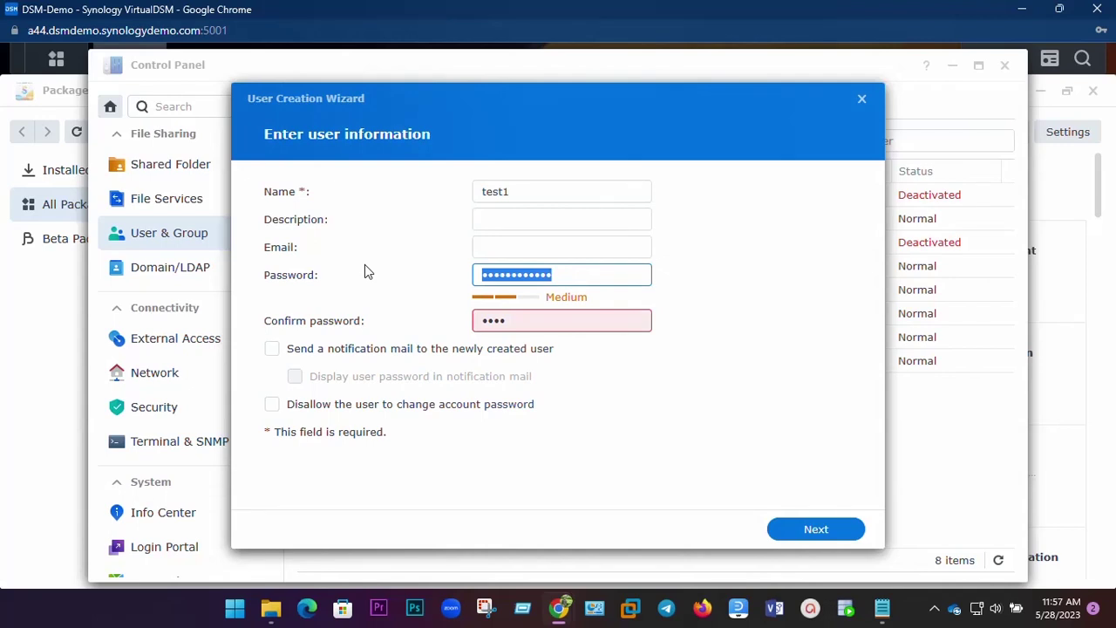
pyautogui.write('1234567890')
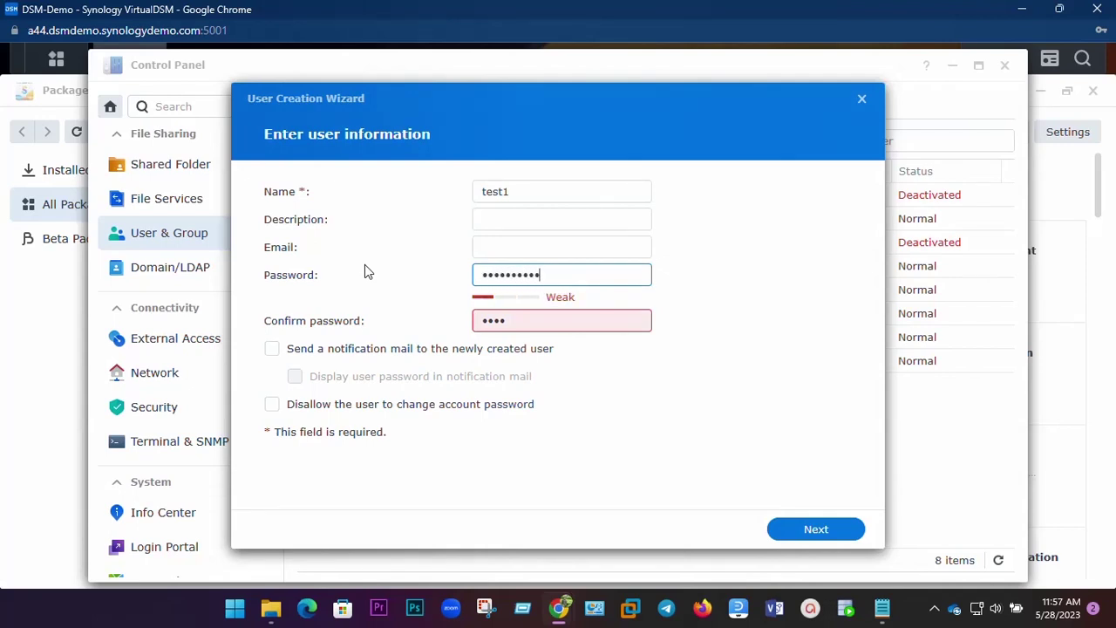
pyautogui.write('1')
pyautogui.moveTo(573, 277); pyautogui.dragTo(418, 279)
pyautogui.write('12')
pyautogui.doubleClick(526, 325)
pyautogui.write('12')
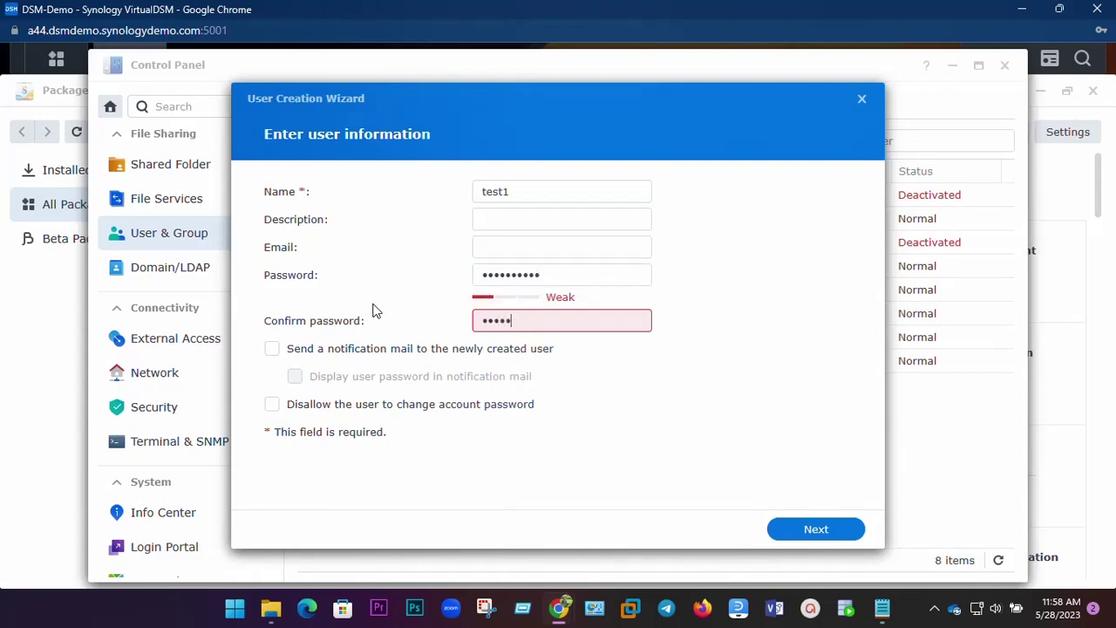
pyautogui.click(801, 526)
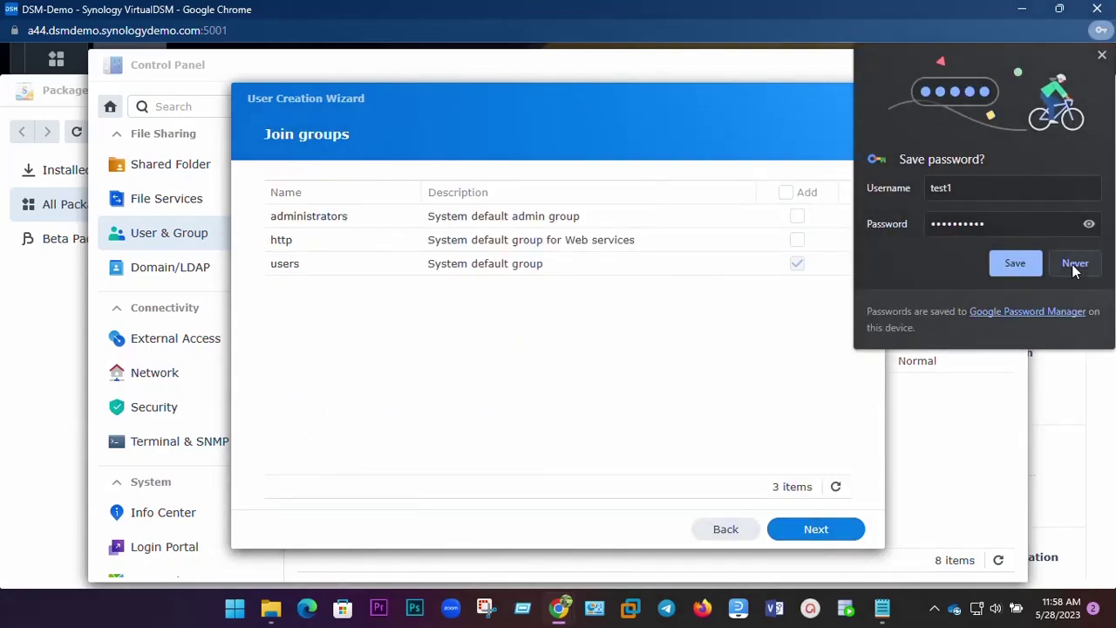
# Decline the browser's password save and grant Read/Write on every shared folder.
pyautogui.click(1075, 263)
pyautogui.click(822, 532)
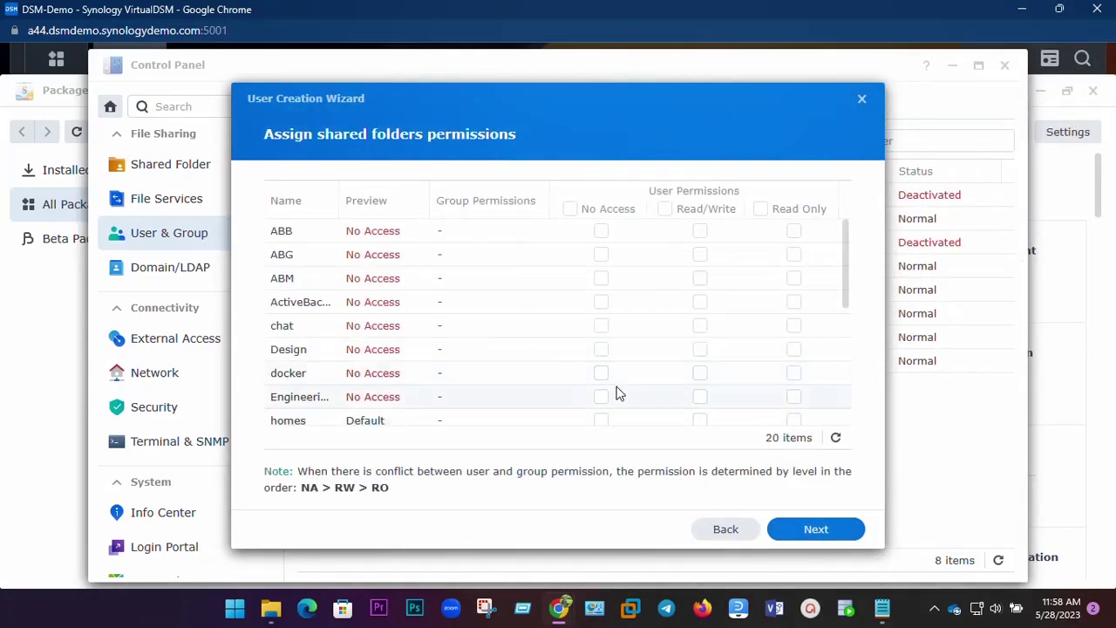
pyautogui.click(665, 209)
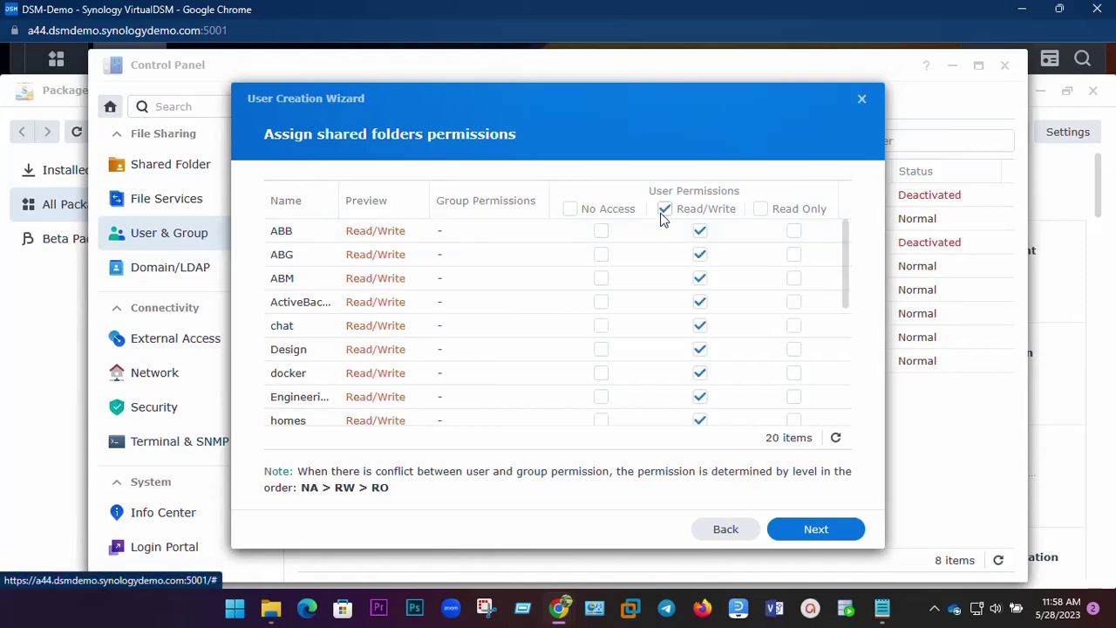
pyautogui.click(820, 532)
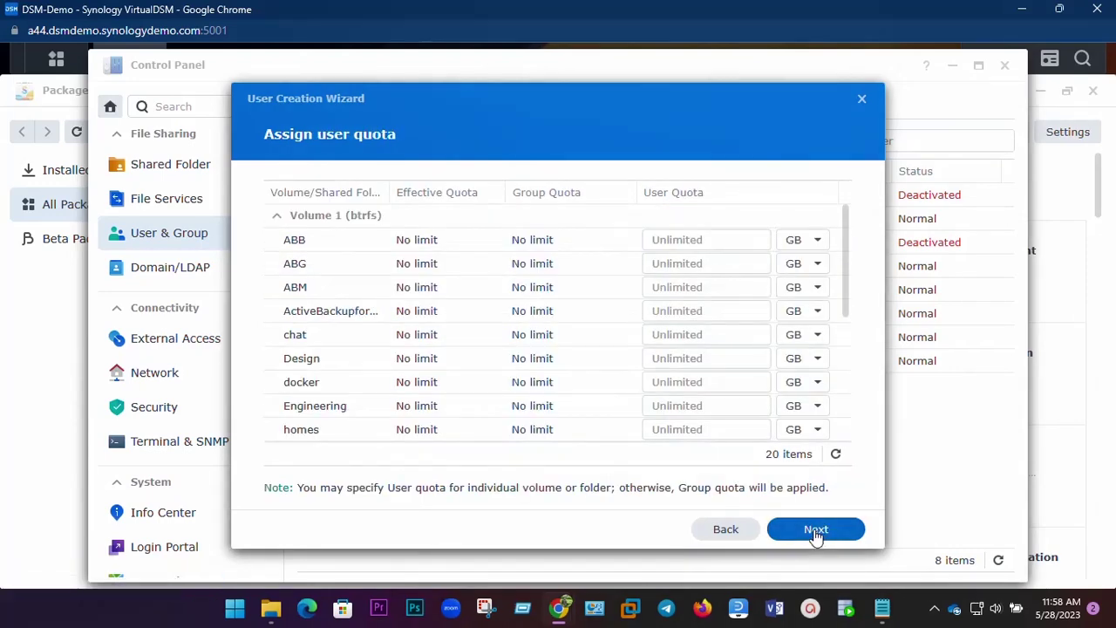
# Leave all user quotas, including ABB's, Unlimited and move on to application permissions.
pyautogui.click(741, 245)
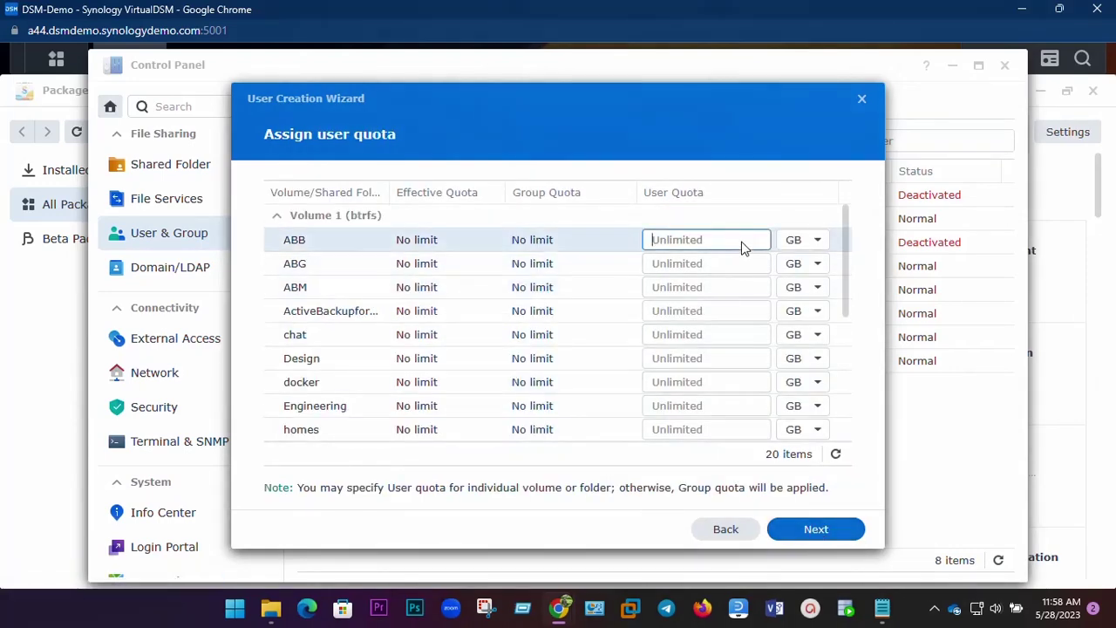
pyautogui.scroll(-3, 357, 322)
pyautogui.scroll(2, 356, 322)
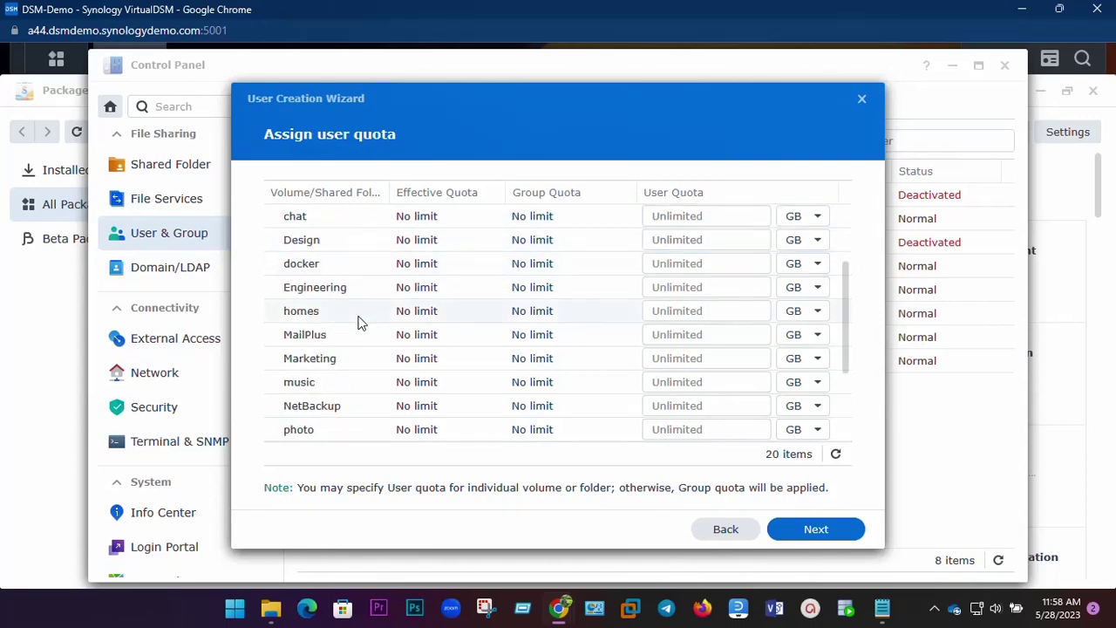
pyautogui.scroll(-3, 360, 323)
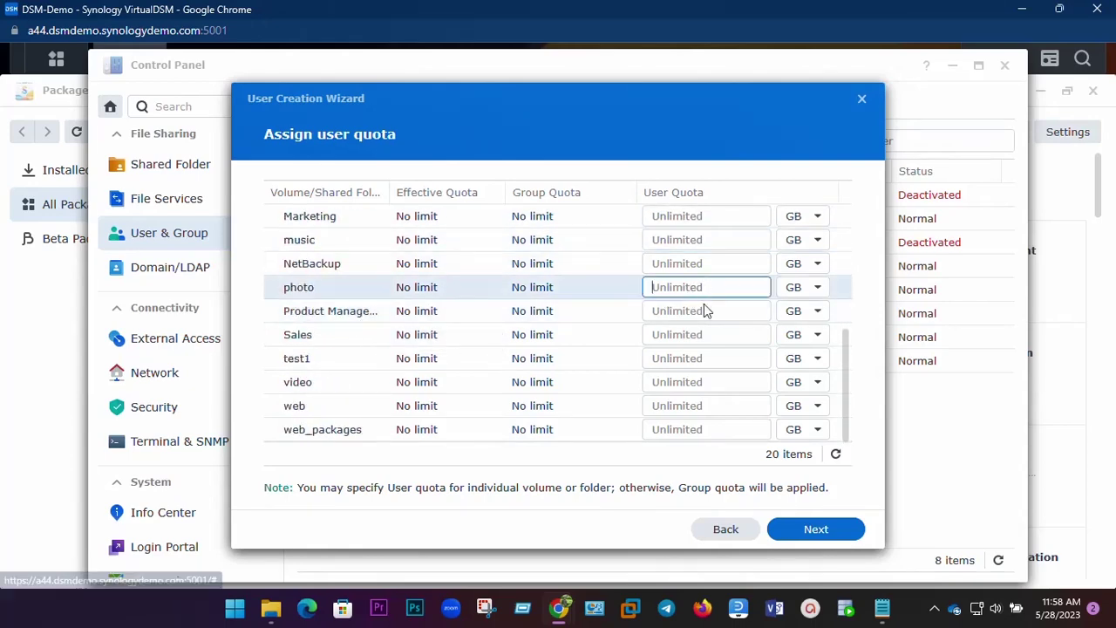
pyautogui.scroll(3, 707, 309)
pyautogui.scroll(-1, 663, 336)
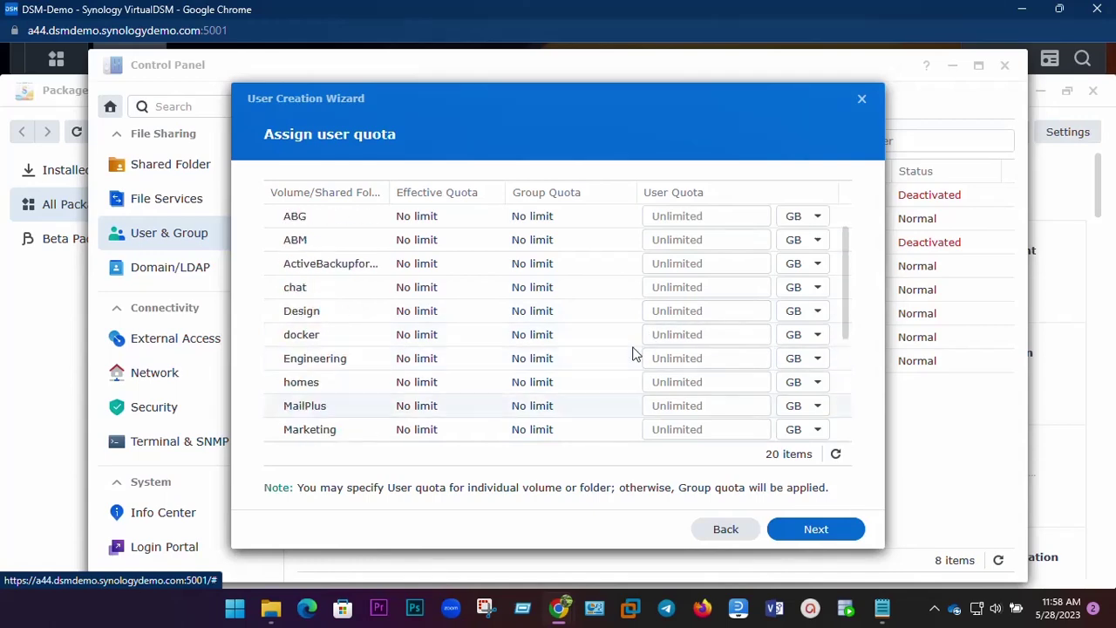
pyautogui.scroll(-3, 634, 353)
pyautogui.scroll(4, 635, 353)
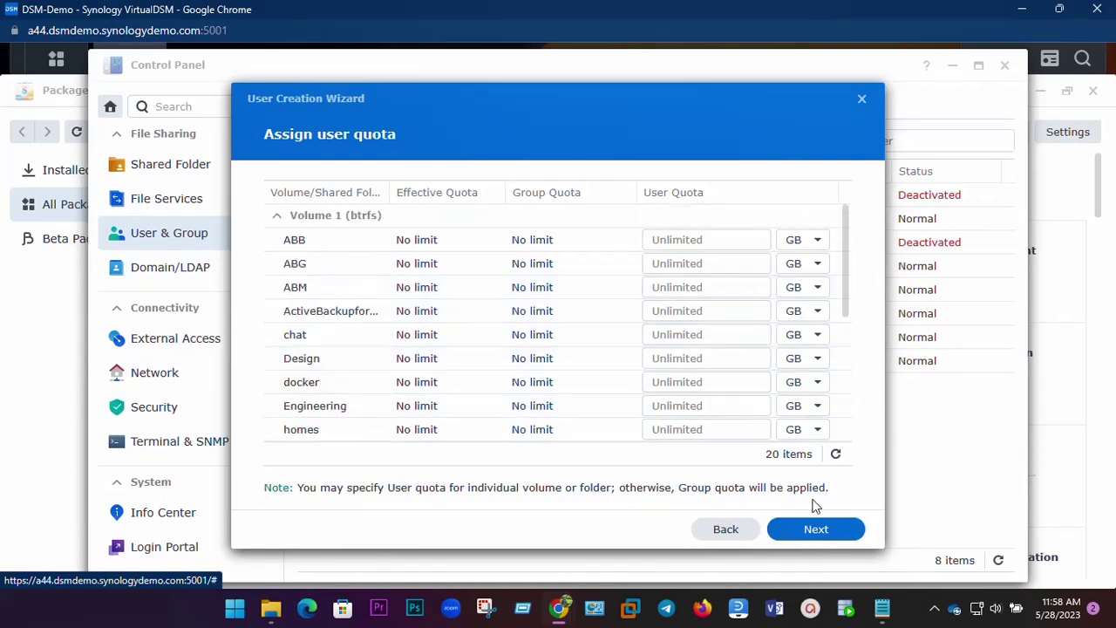
pyautogui.click(817, 529)
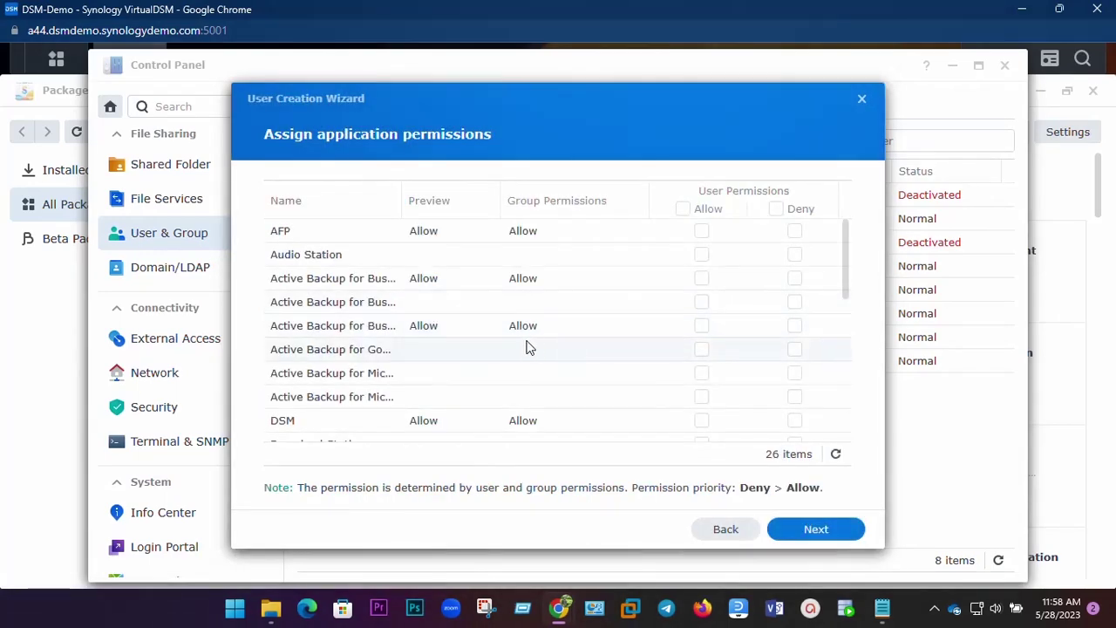
# Allow test1 every application and keep File Station on group speed limit settings.
pyautogui.click(683, 208)
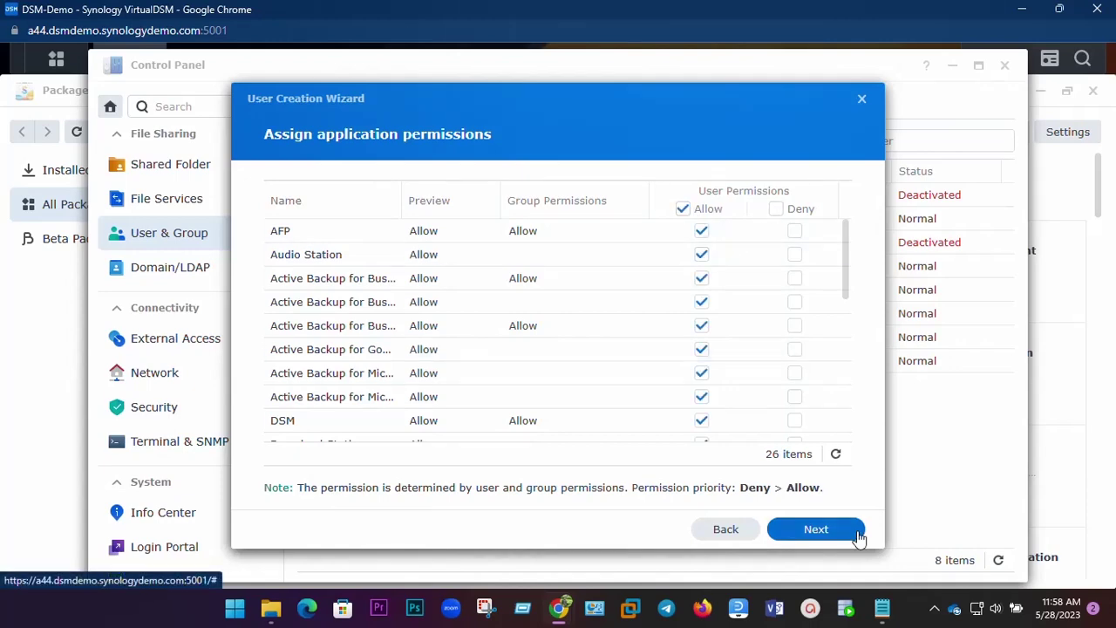
pyautogui.click(811, 531)
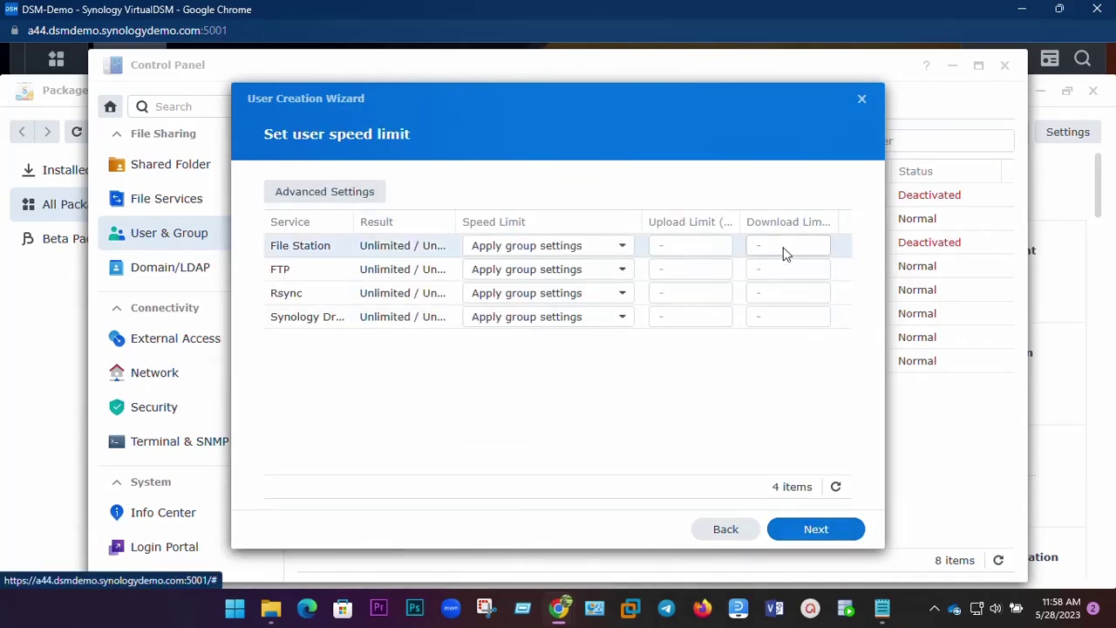
pyautogui.click(615, 251)
pyautogui.click(605, 277)
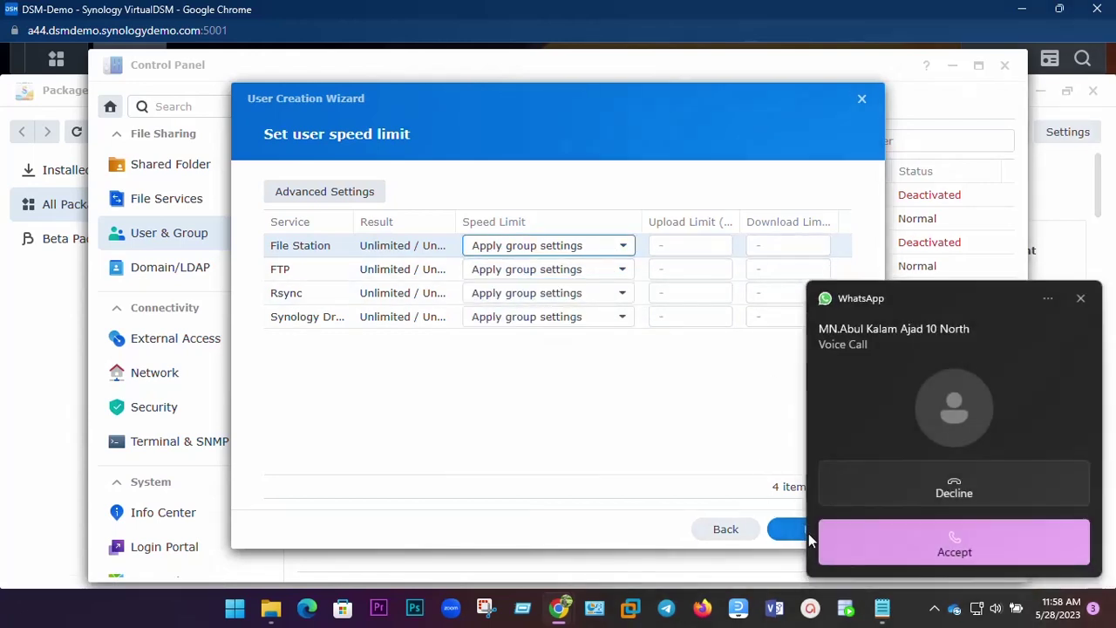
# Finish creating the test1 user and minimize the System Health widget.
pyautogui.click(950, 481)
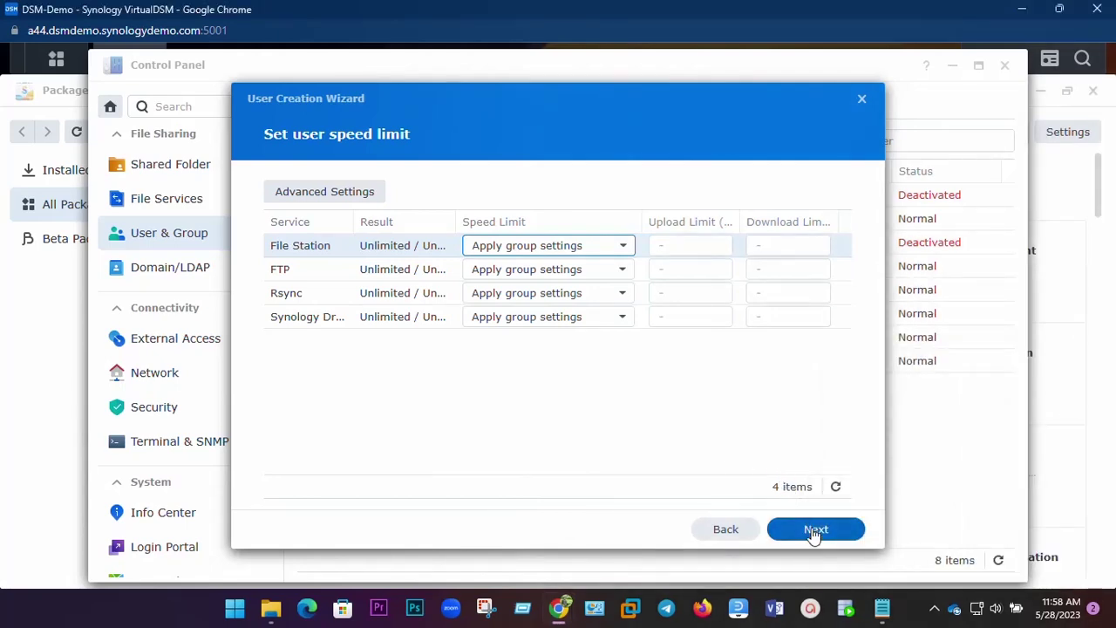
pyautogui.click(815, 528)
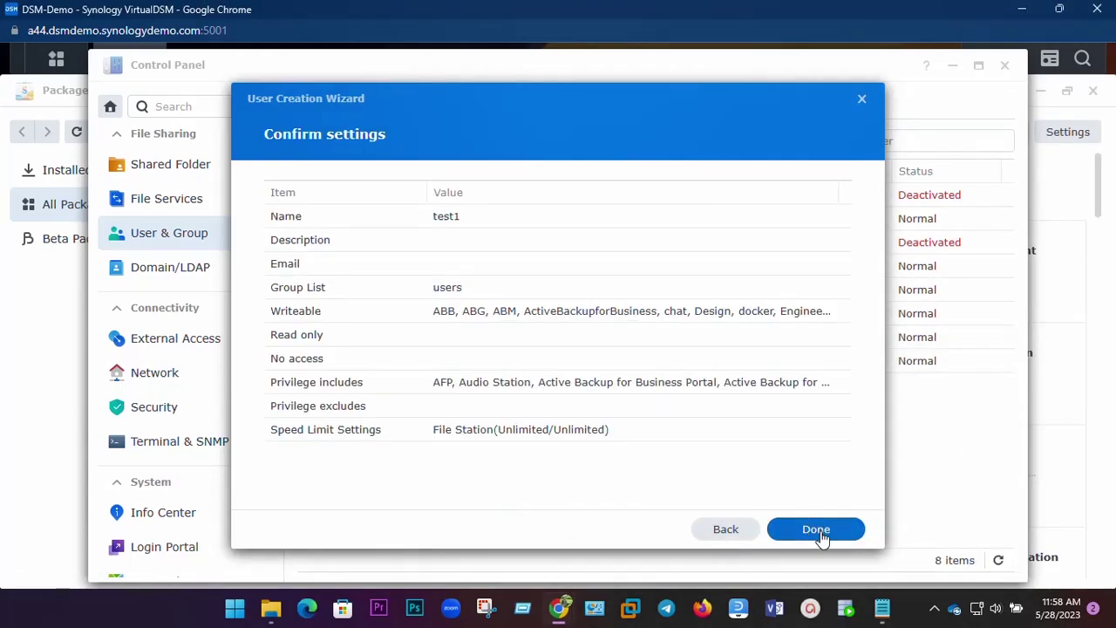
pyautogui.click(820, 534)
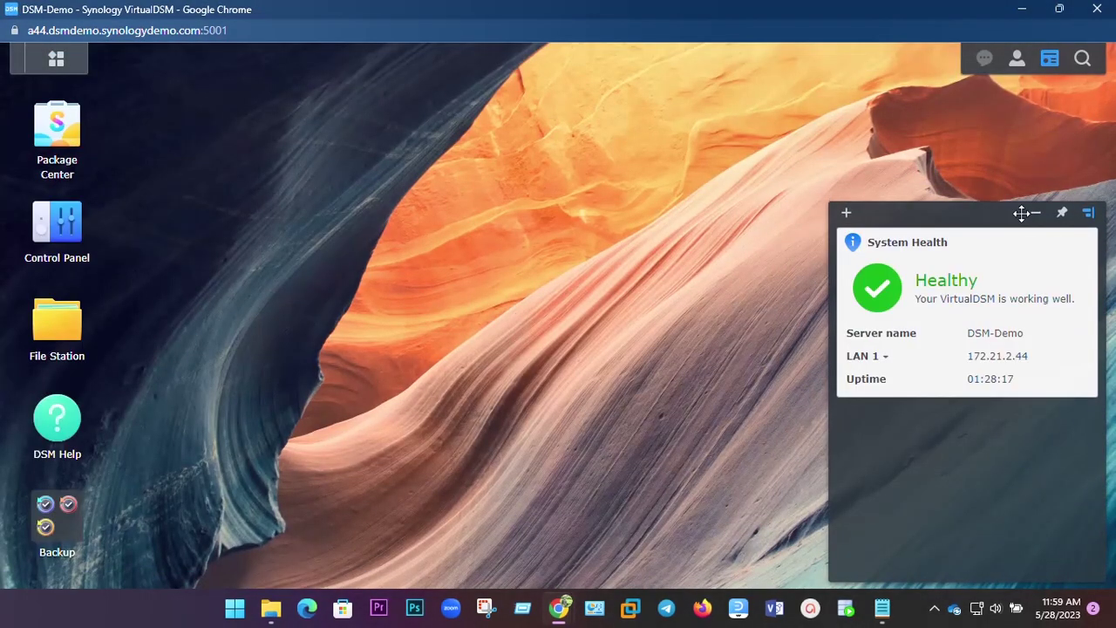
pyautogui.click(1034, 213)
# Show Package Center's All Packages list, then launch Control Panel from the main menu.
pyautogui.click(52, 124)
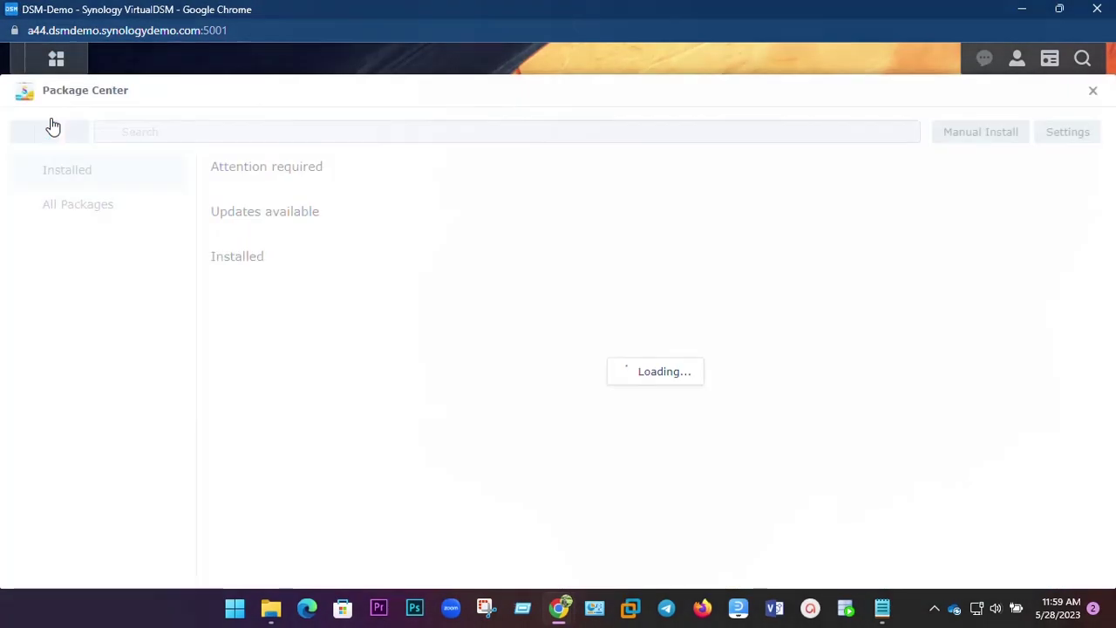
pyautogui.click(93, 204)
pyautogui.click(55, 59)
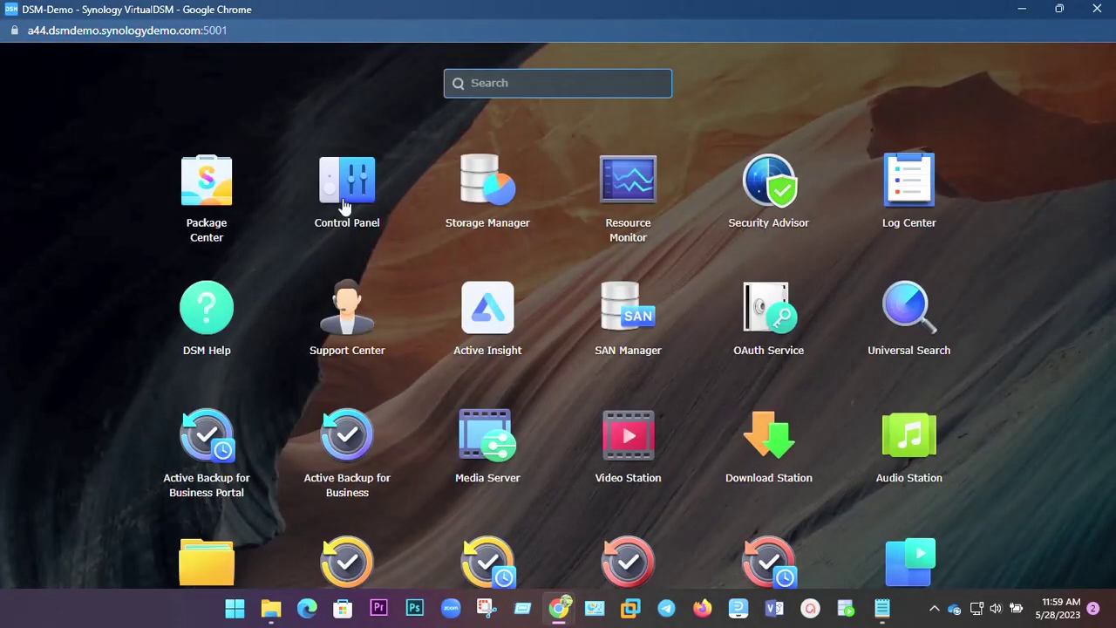
pyautogui.click(210, 214)
pyautogui.click(56, 59)
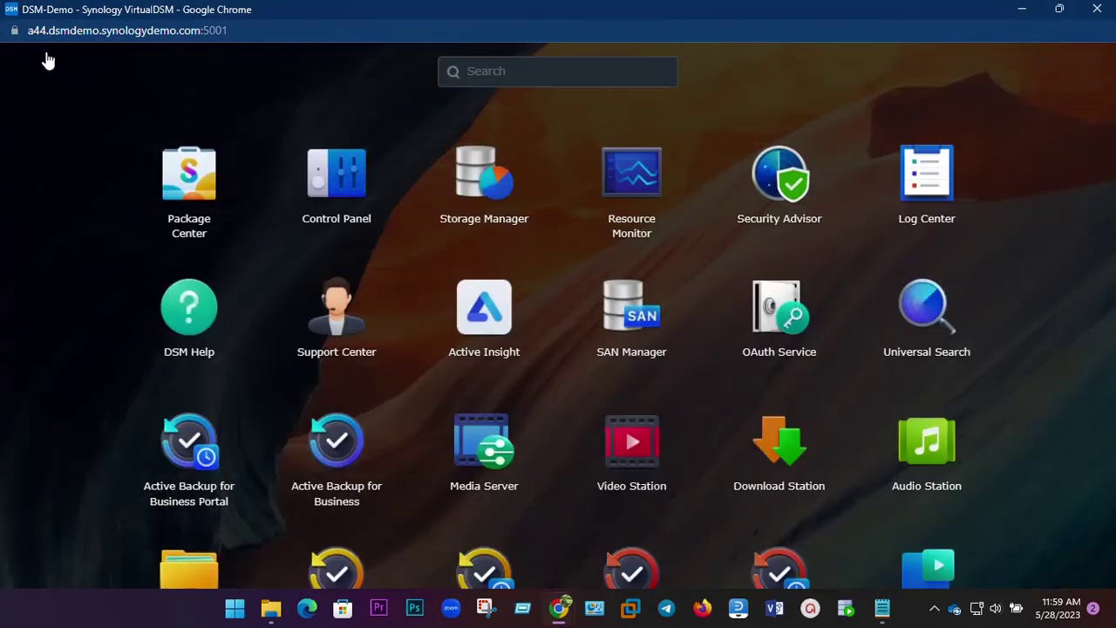
pyautogui.click(336, 175)
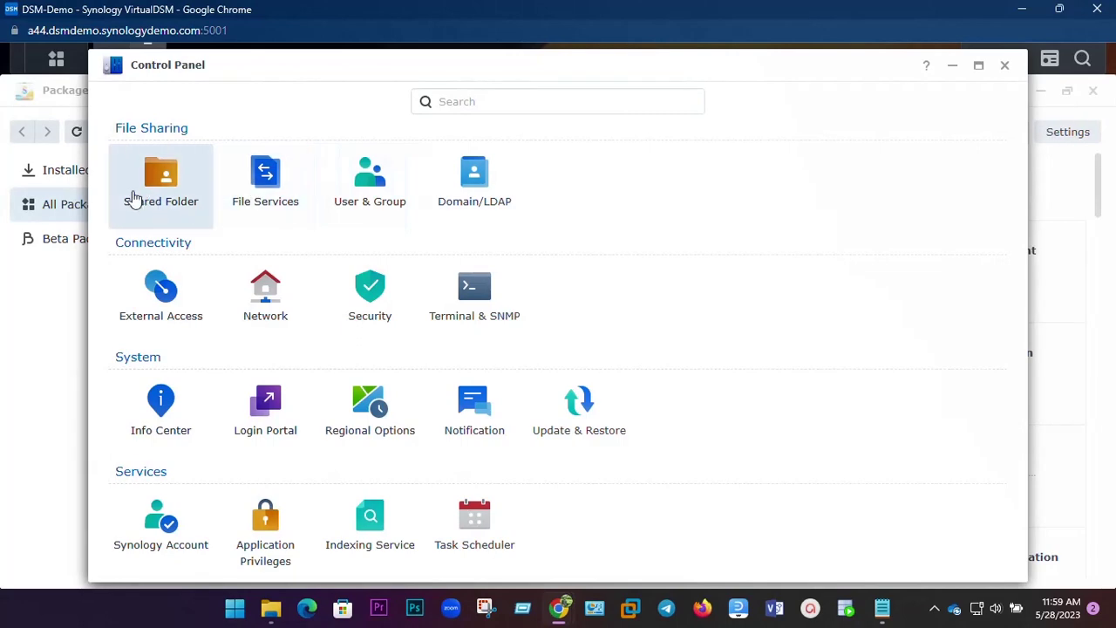
# Browse Shared Folder and User & Group, then open Domain/LDAP and cancel the Join wizard.
pyautogui.click(132, 194)
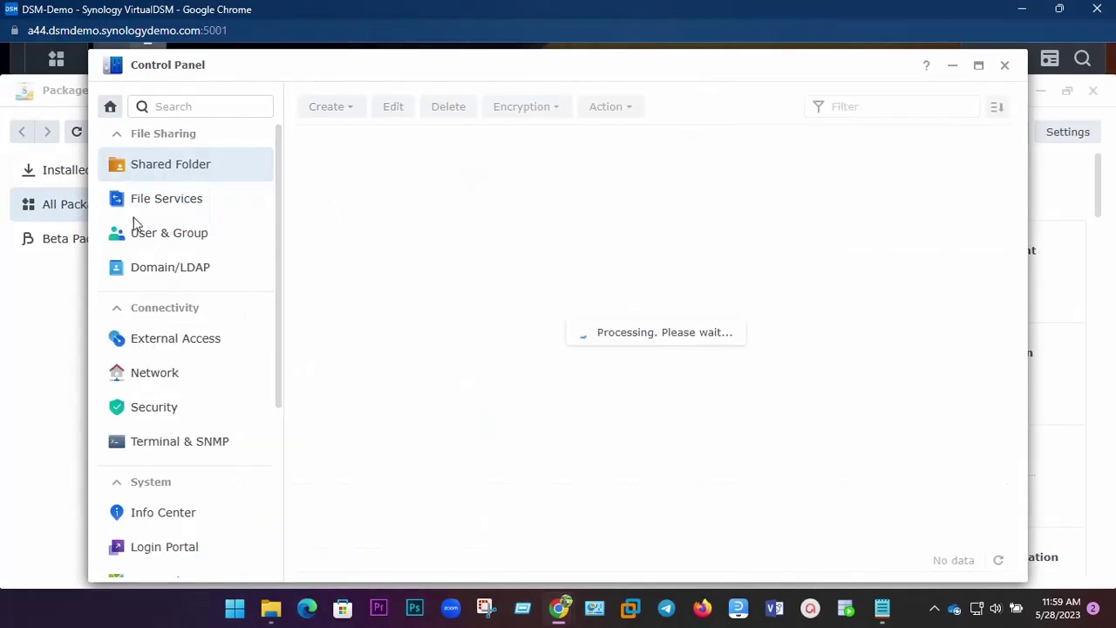
pyautogui.click(187, 248)
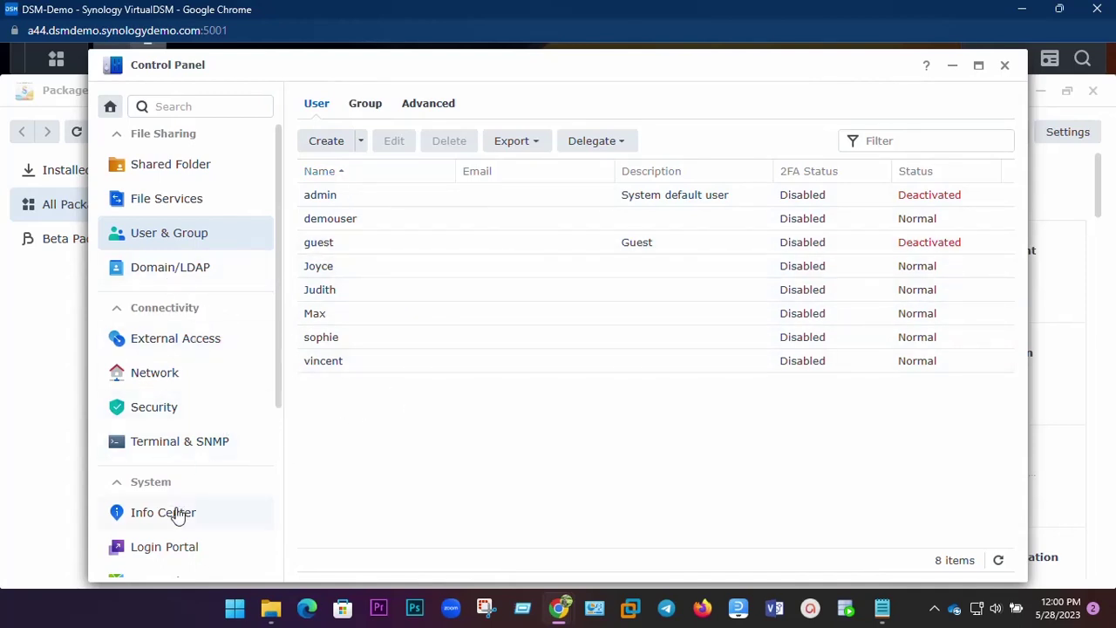
pyautogui.click(179, 270)
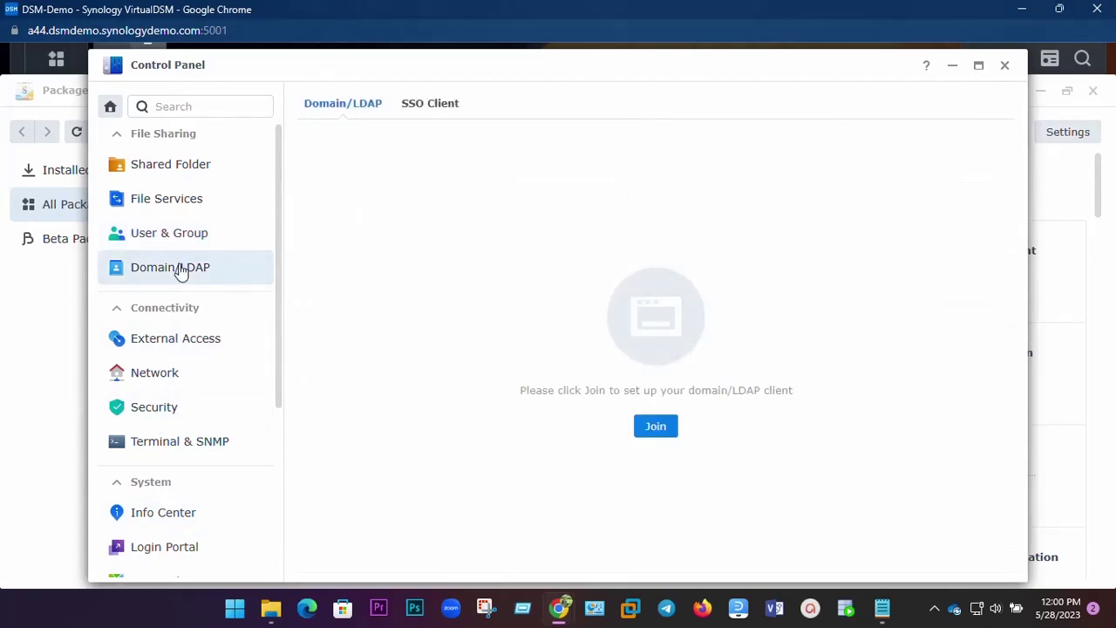
pyautogui.click(178, 241)
pyautogui.click(196, 267)
pyautogui.click(655, 426)
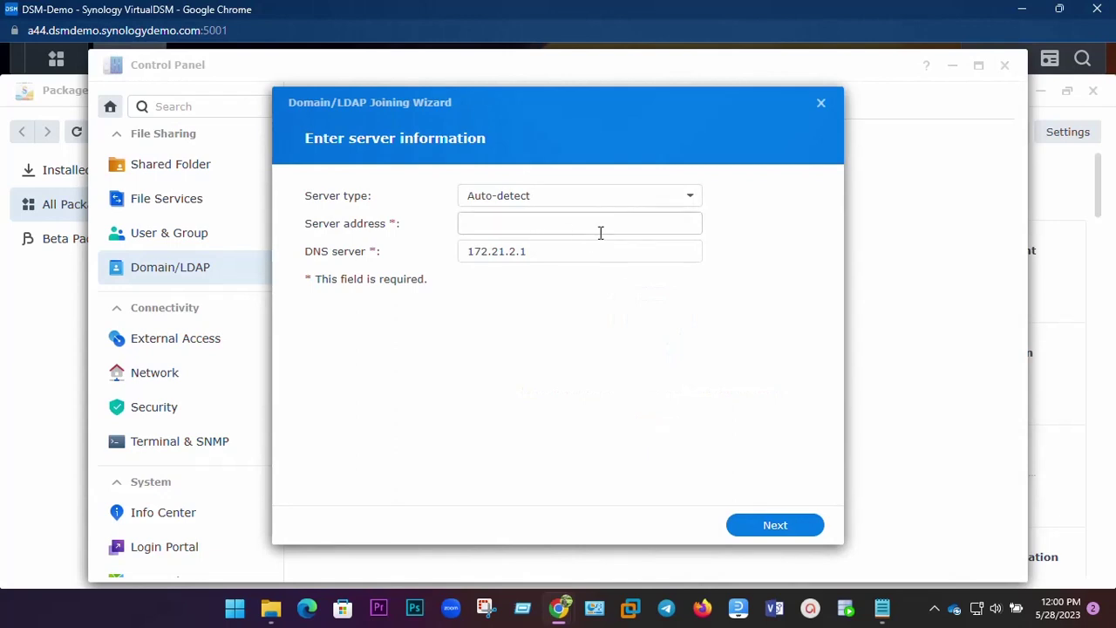
pyautogui.click(821, 103)
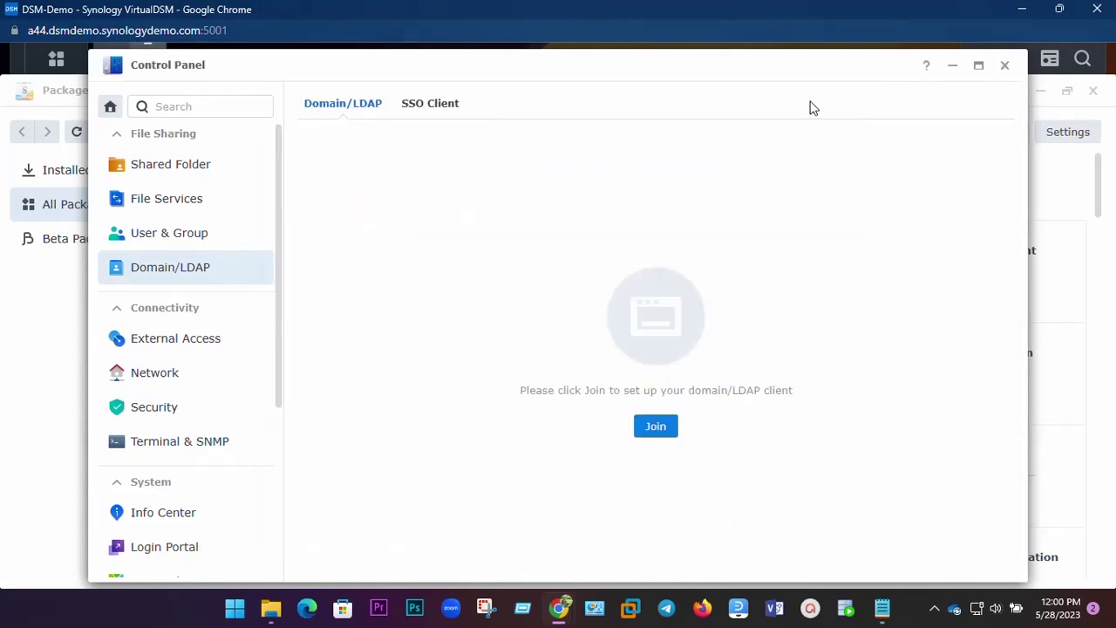
pyautogui.scroll(-3, 174, 336)
pyautogui.scroll(-1, 175, 336)
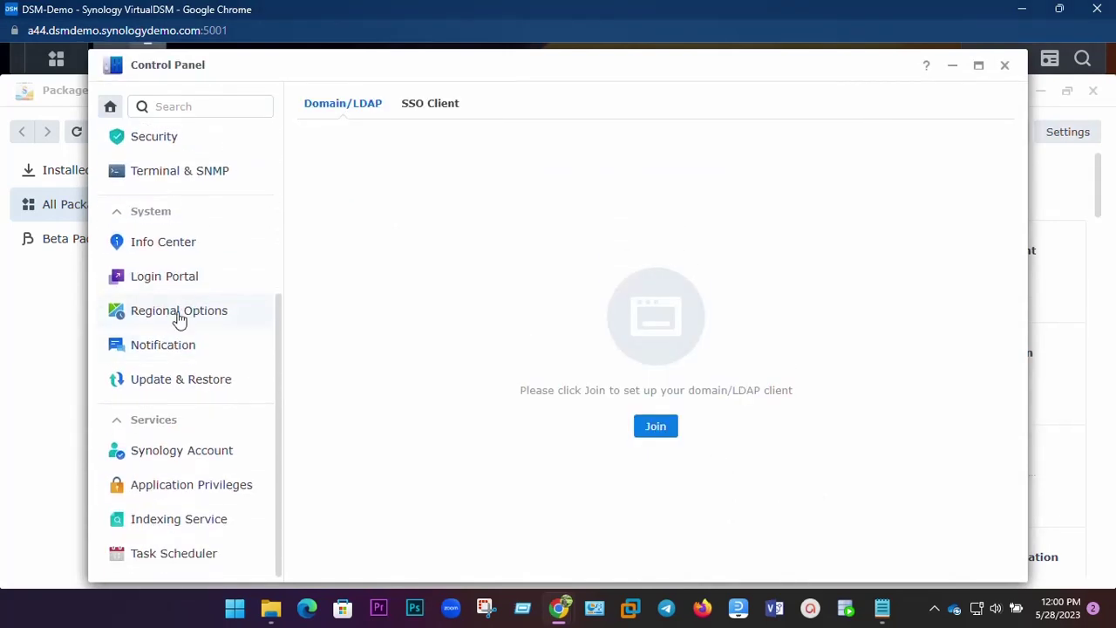
# Review Info Center, Login Portal, Regional Options, Notification and Update & Restore pages.
pyautogui.click(169, 246)
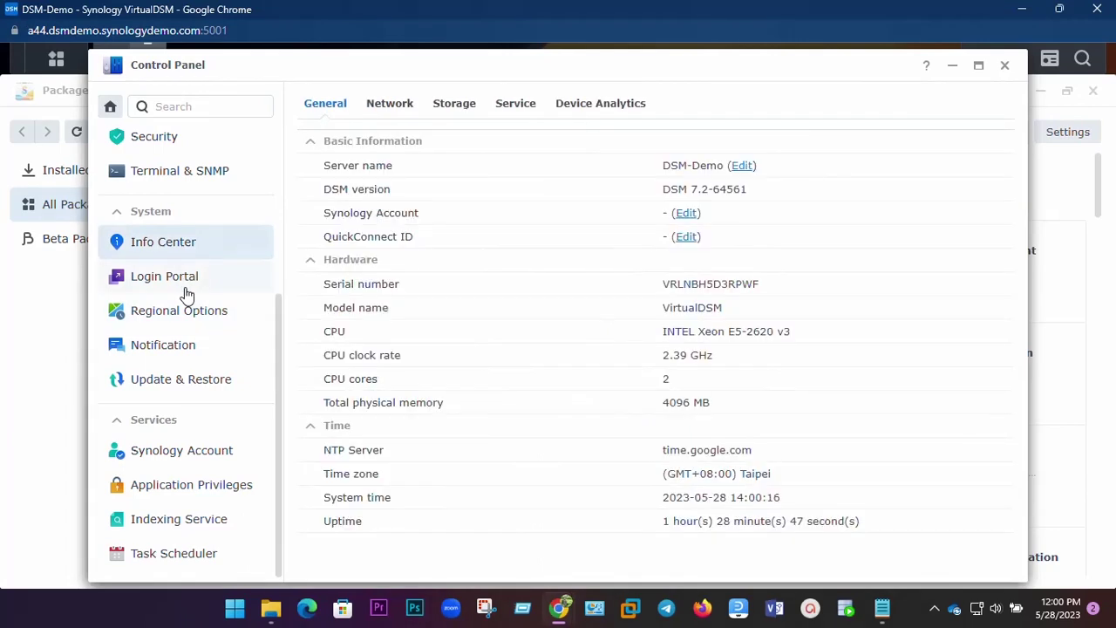
pyautogui.click(184, 289)
pyautogui.click(193, 324)
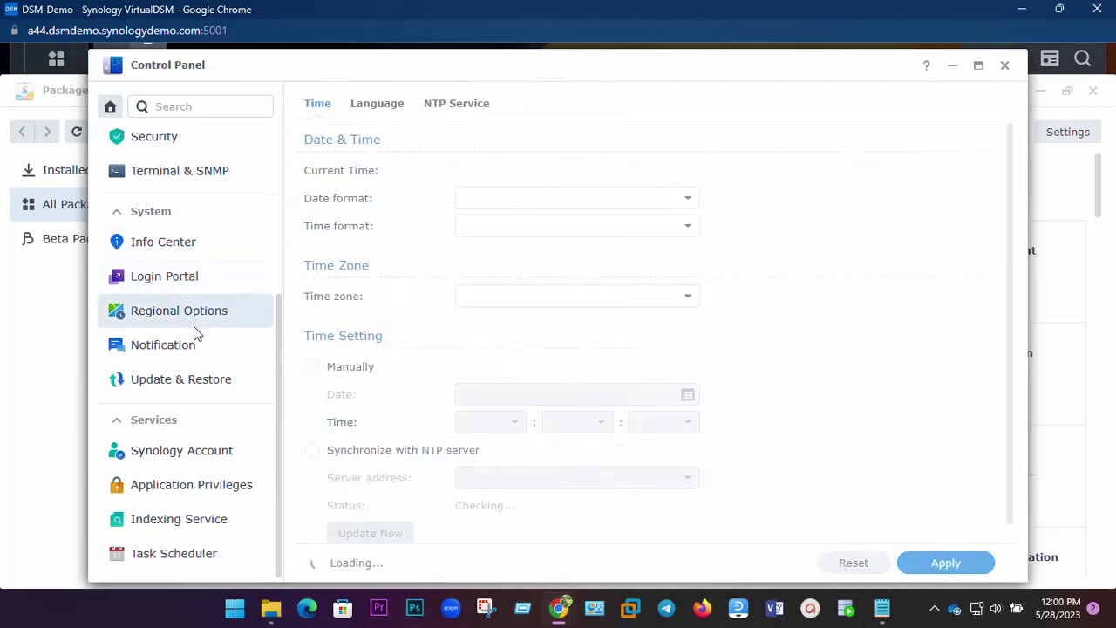
pyautogui.click(194, 345)
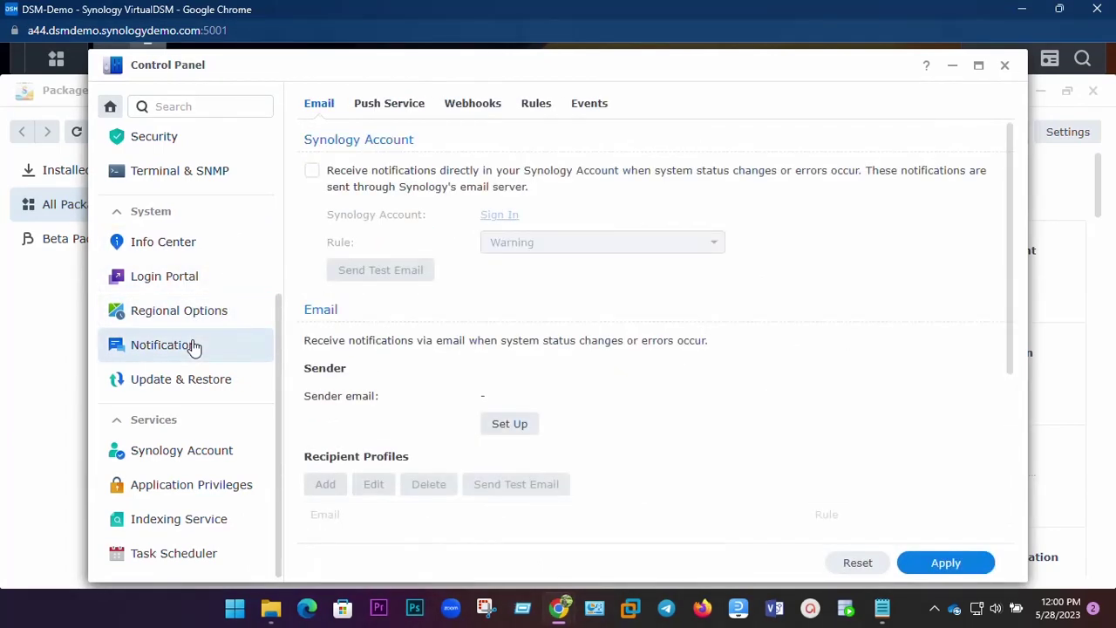
pyautogui.click(196, 383)
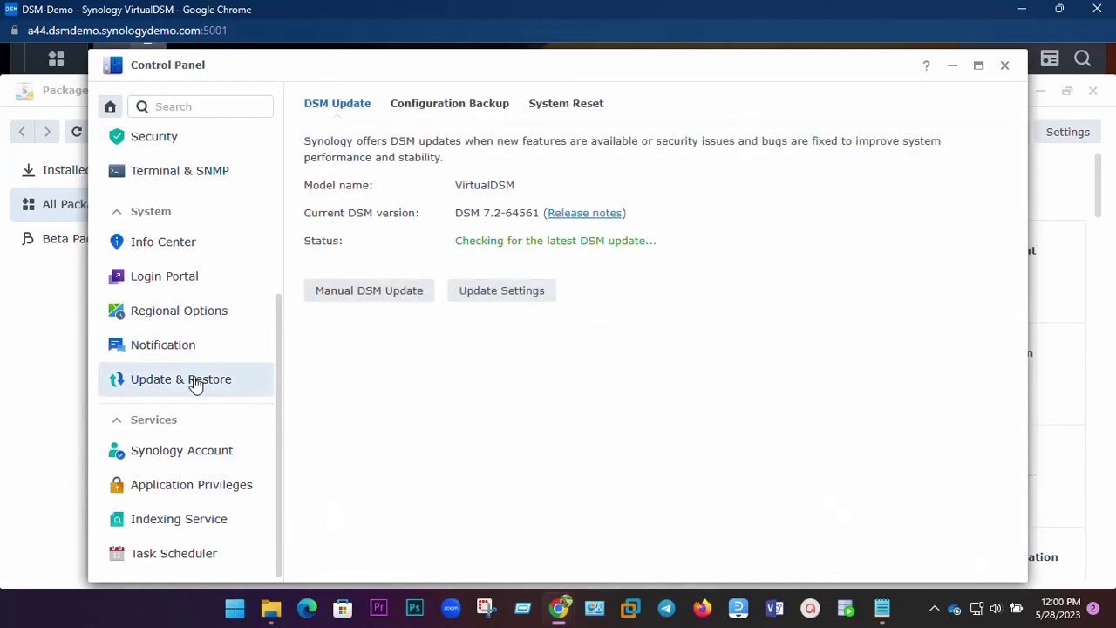
pyautogui.moveTo(455, 186); pyautogui.dragTo(570, 184)
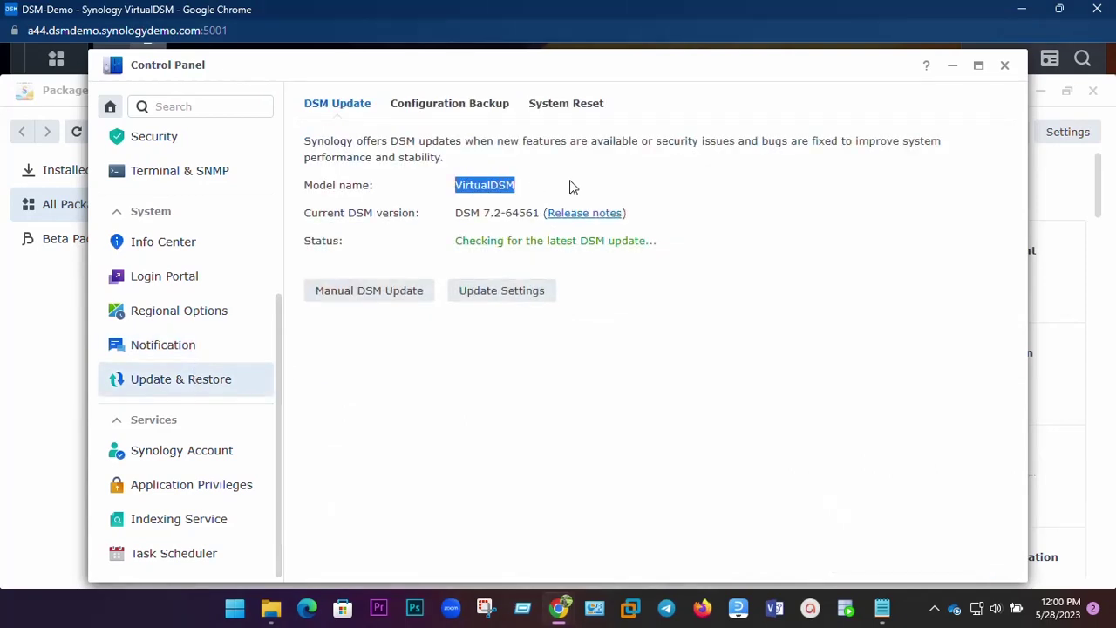
pyautogui.click(574, 189)
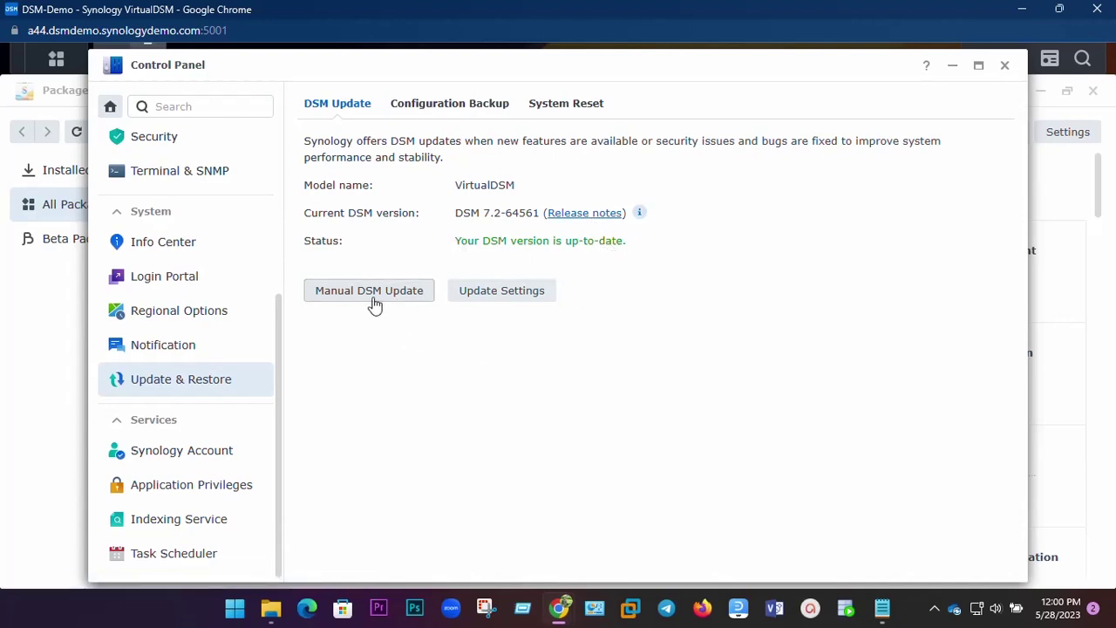
# Check Synology Account, Application Privileges and Task Scheduler, then close Control Panel.
pyautogui.click(198, 451)
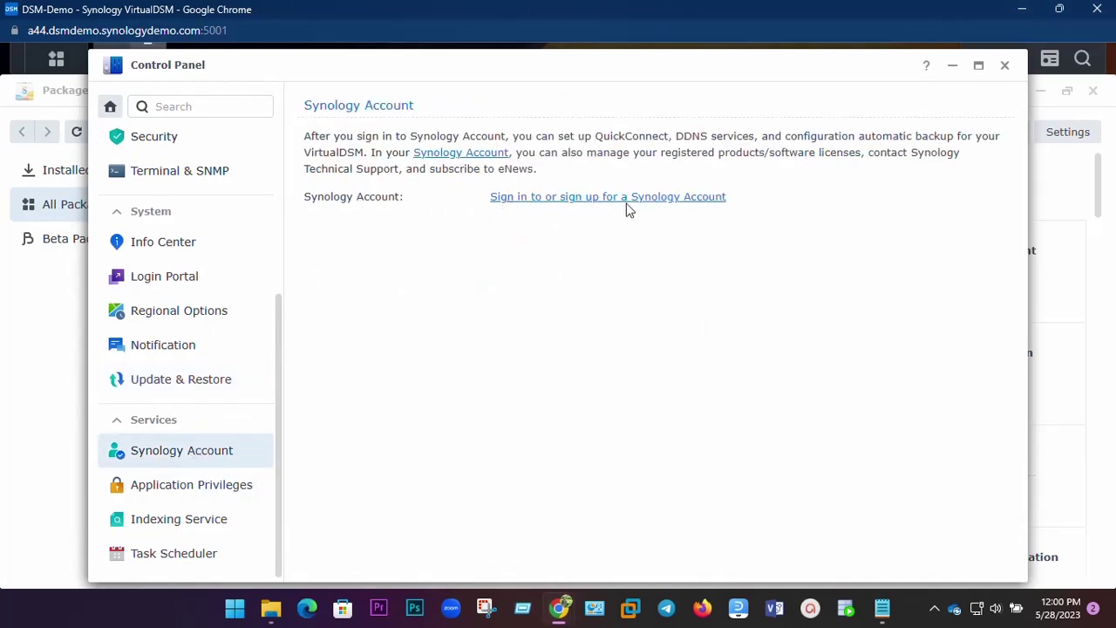
pyautogui.click(175, 491)
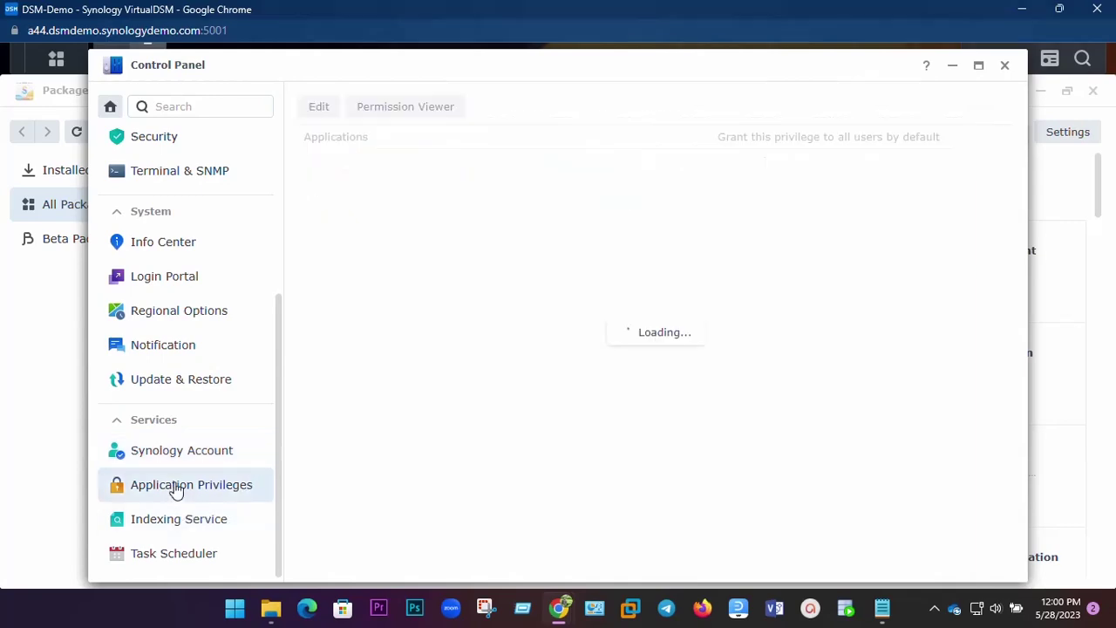
pyautogui.scroll(-3, 820, 314)
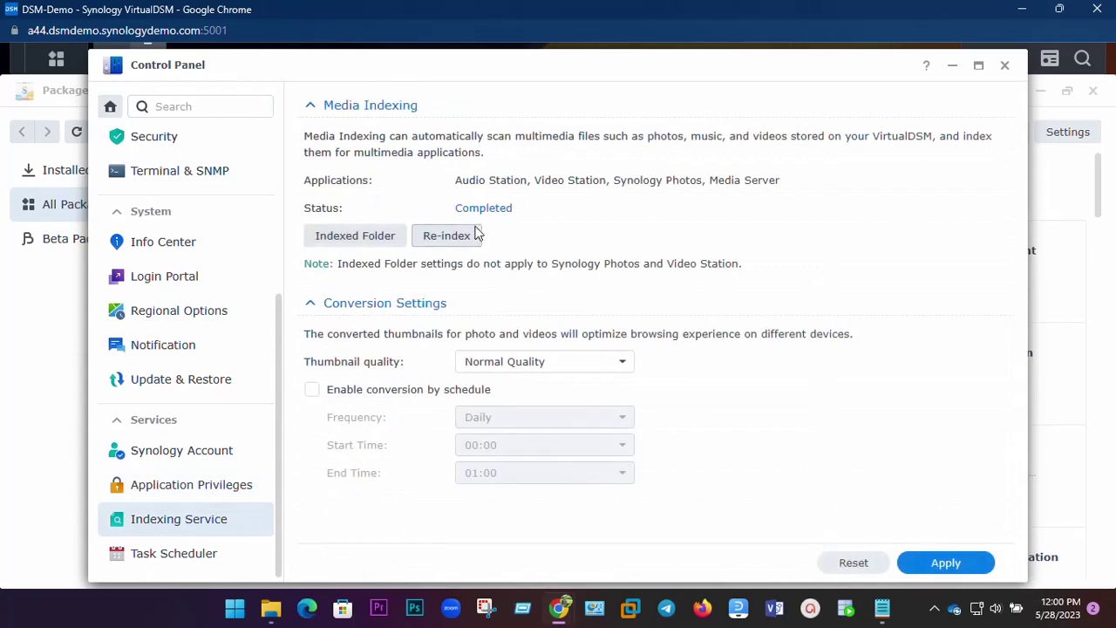
pyautogui.click(196, 555)
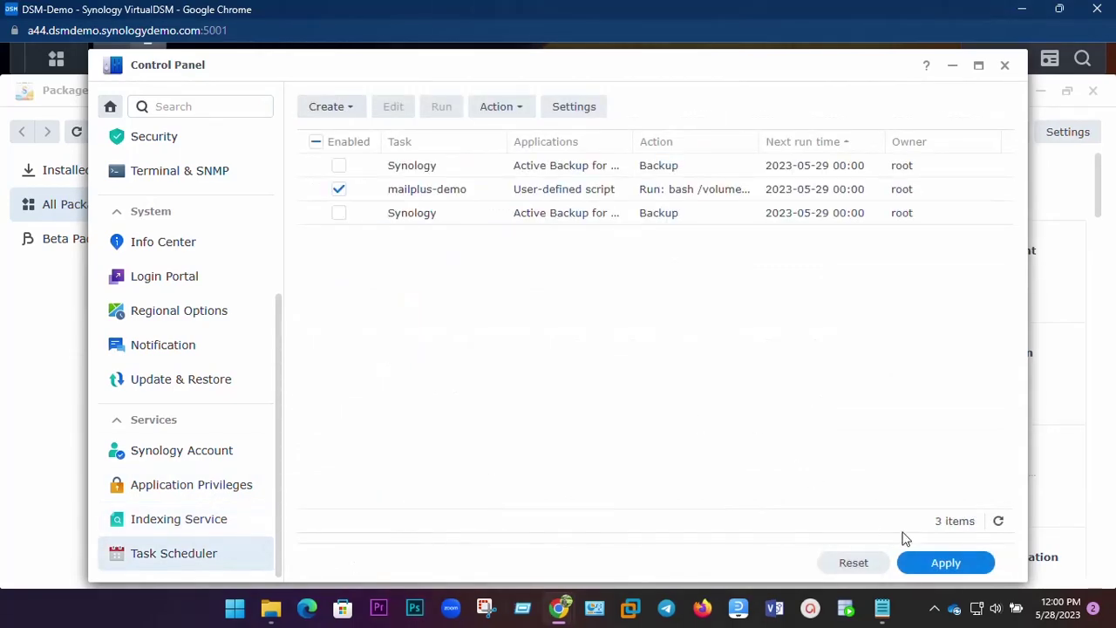
pyautogui.scroll(5, 200, 229)
pyautogui.click(1006, 67)
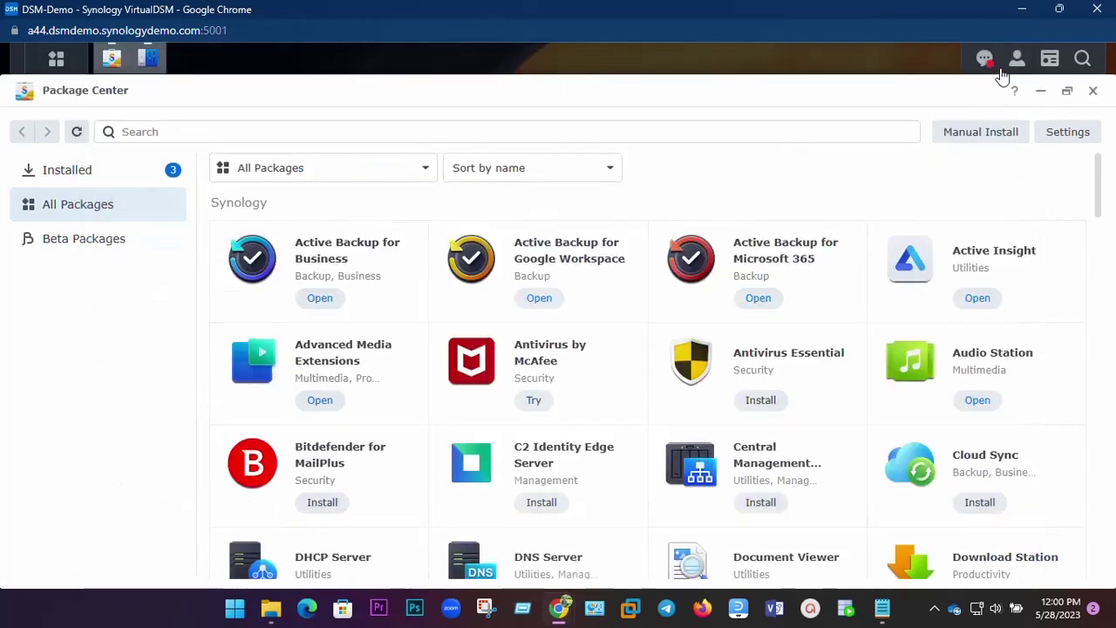
# View Volume 1's info in Storage Manager: Healthy, Btrfs, 35.1 GB free.
pyautogui.click(55, 58)
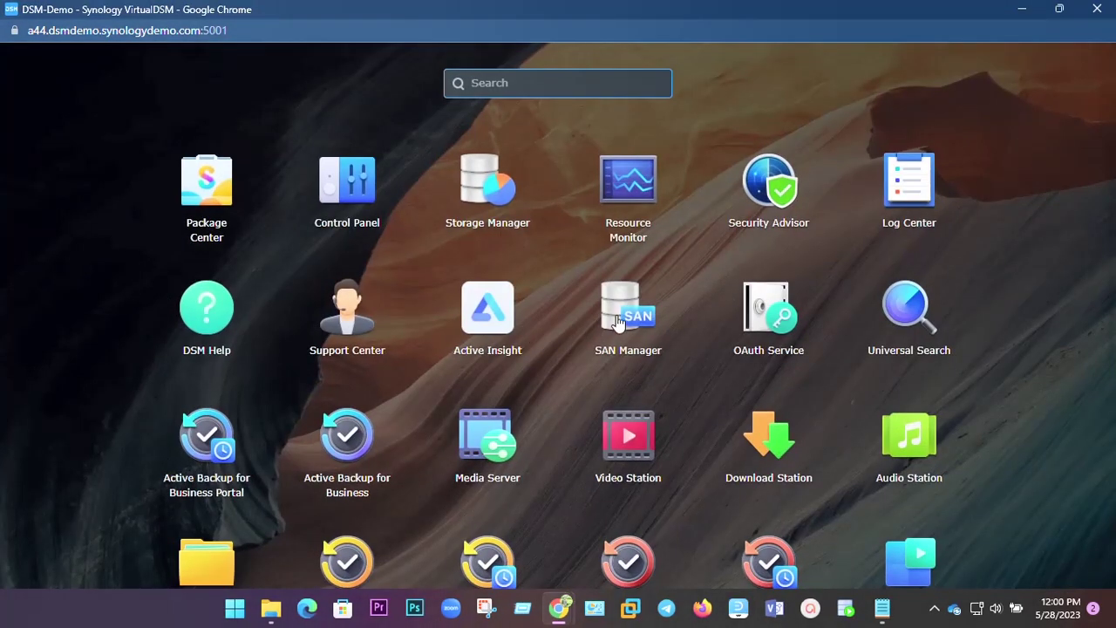
pyautogui.press('Escape')
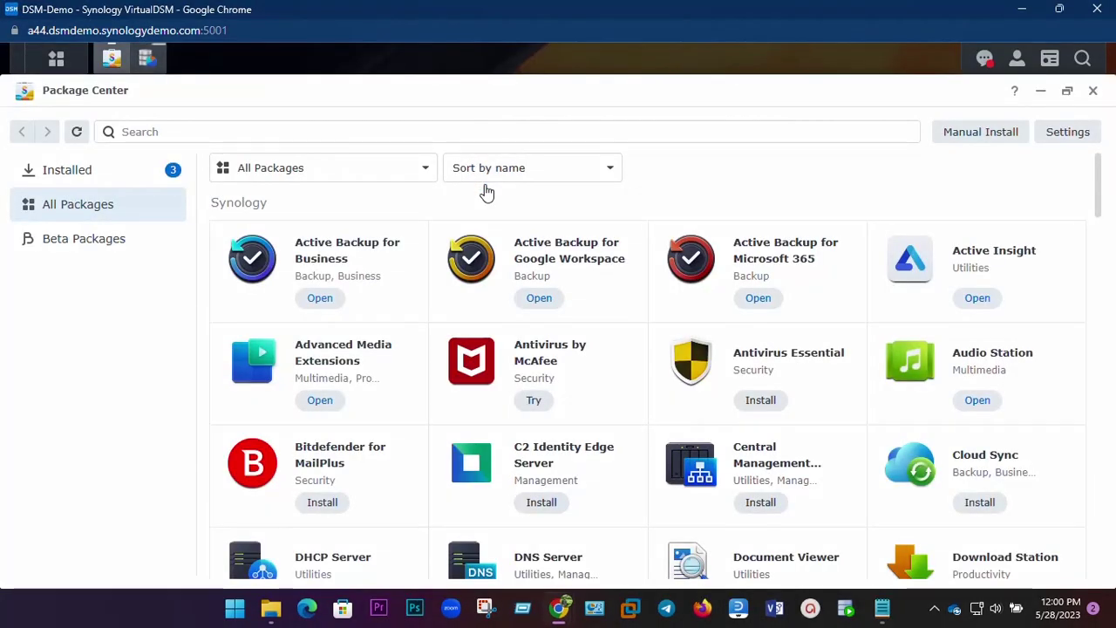
pyautogui.click(146, 57)
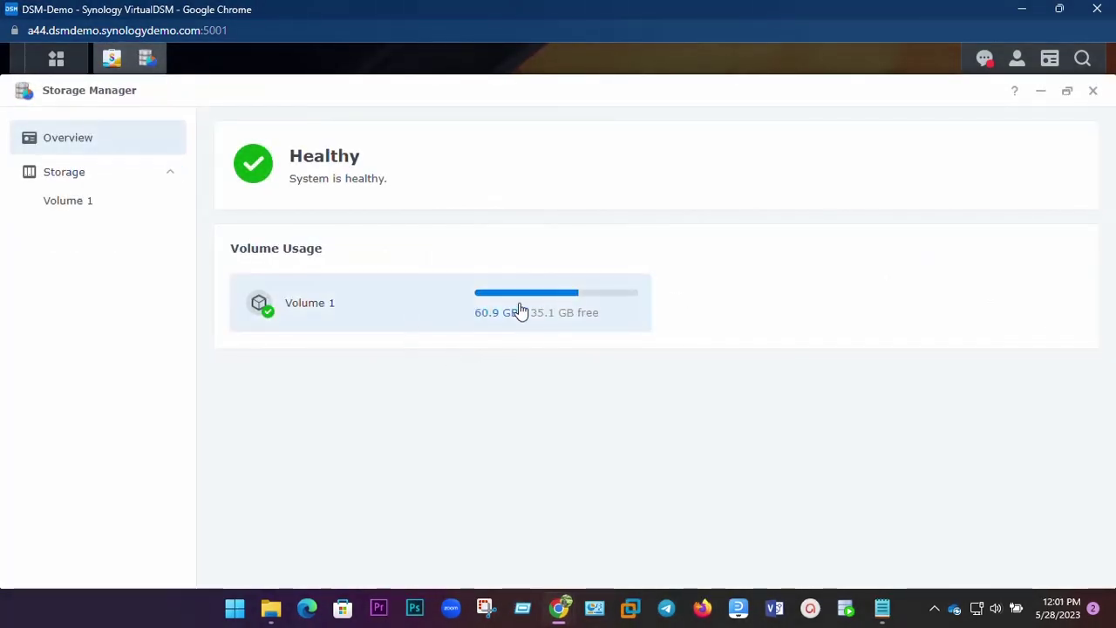
pyautogui.click(519, 311)
pyautogui.click(553, 175)
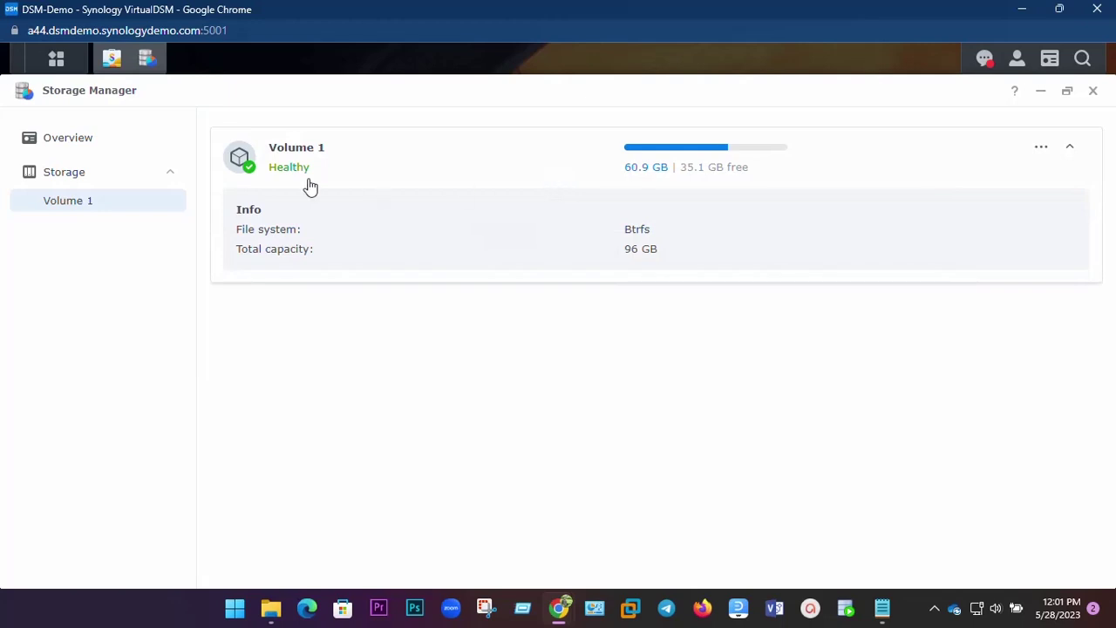
pyautogui.click(75, 149)
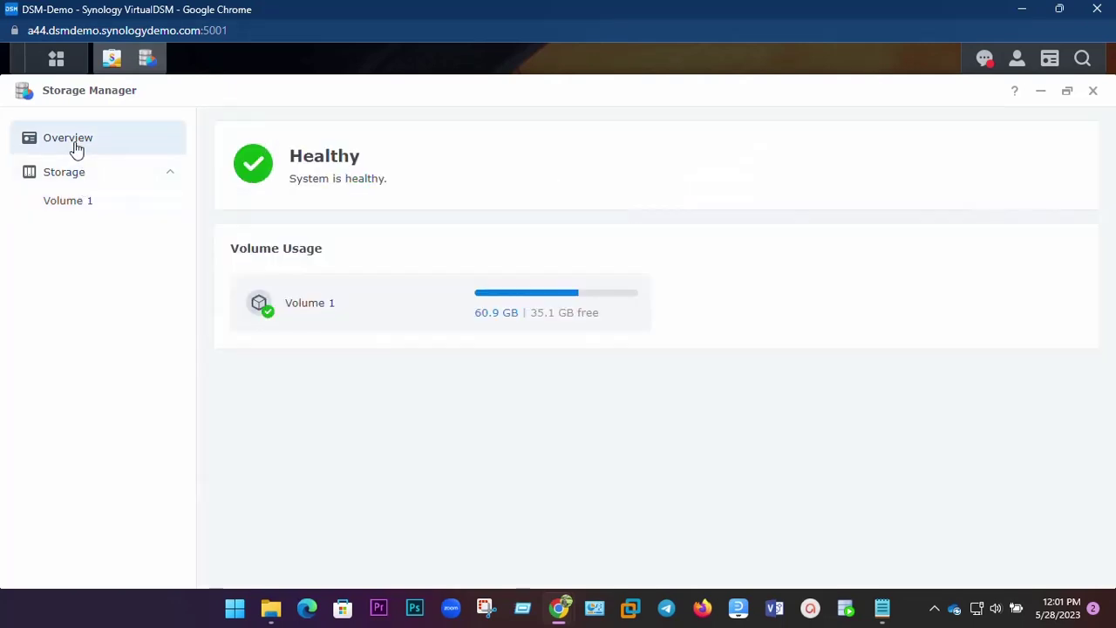
# Collapse Volume 1's info section and scroll through the full app menu.
pyautogui.click(497, 321)
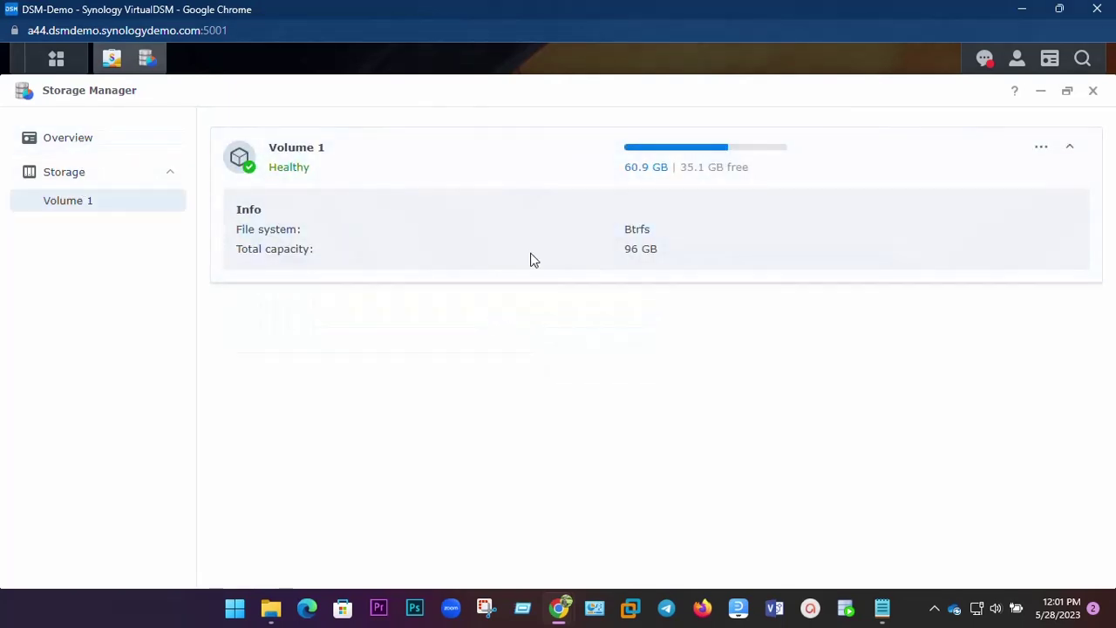
pyautogui.click(248, 172)
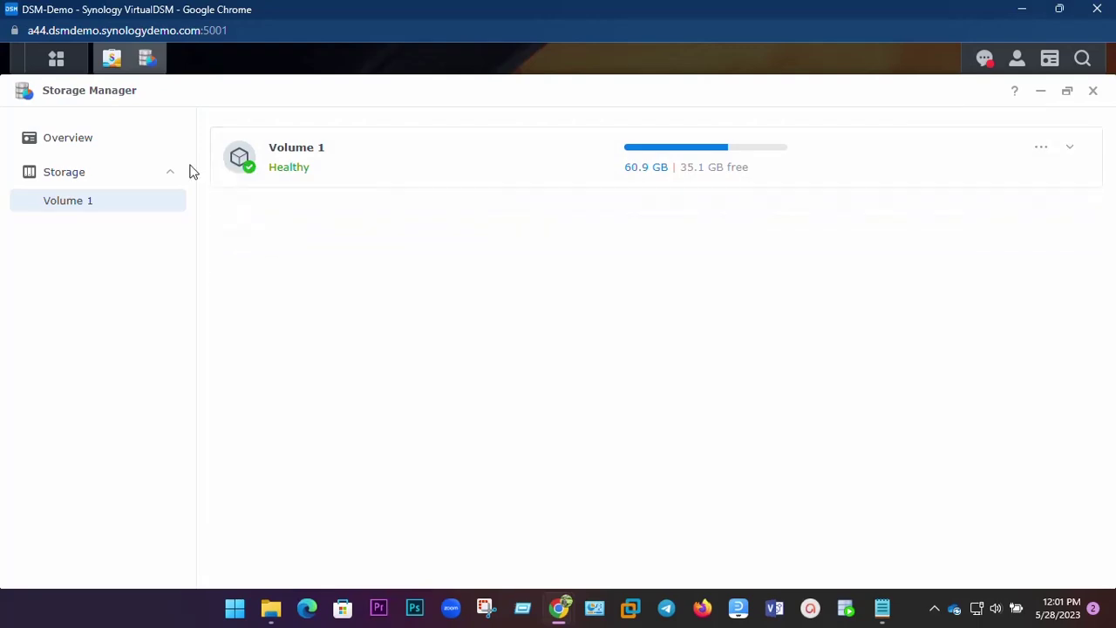
pyautogui.click(56, 59)
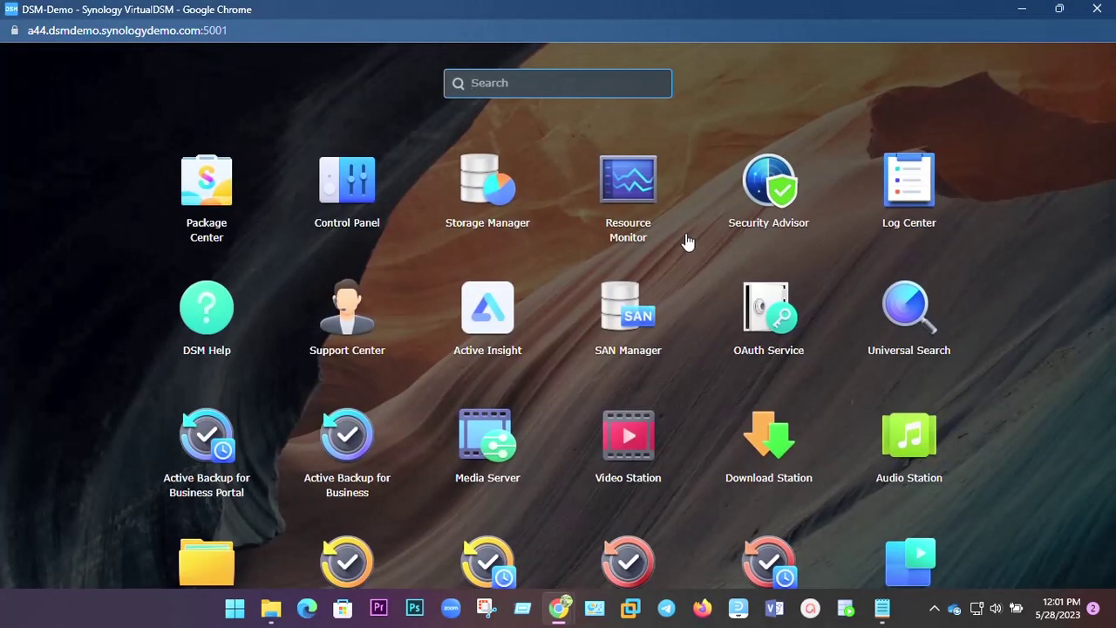
pyautogui.scroll(-5, 899, 353)
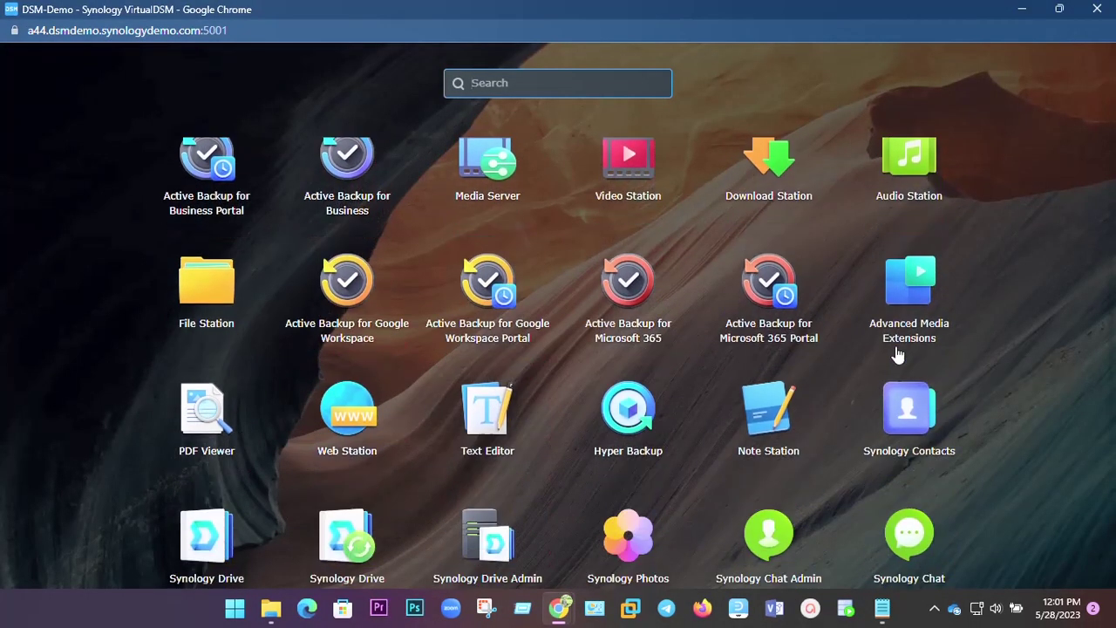
# Browse ABB's File Server Backup and rsync Server folders, peek at empty docker, return to ABB.
pyautogui.click(220, 281)
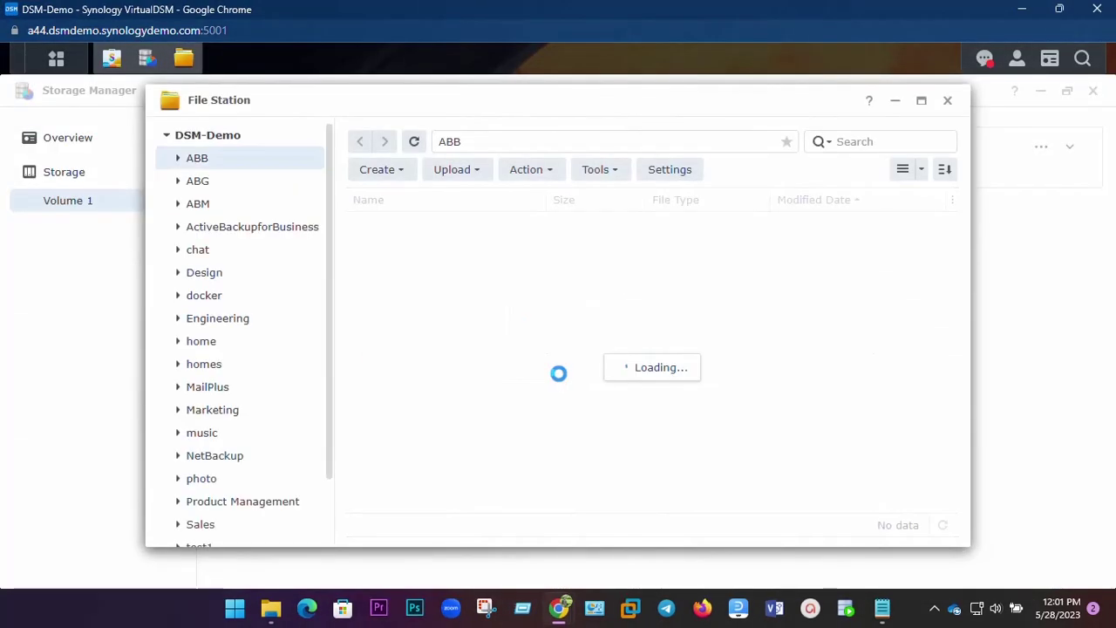
pyautogui.click(180, 160)
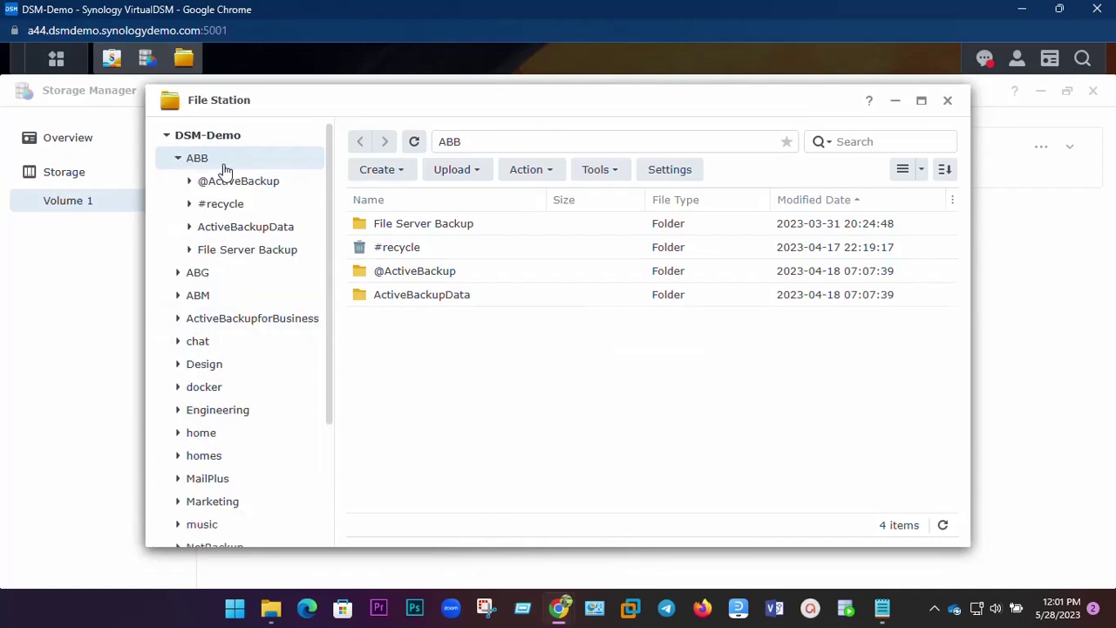
pyautogui.doubleClick(460, 229)
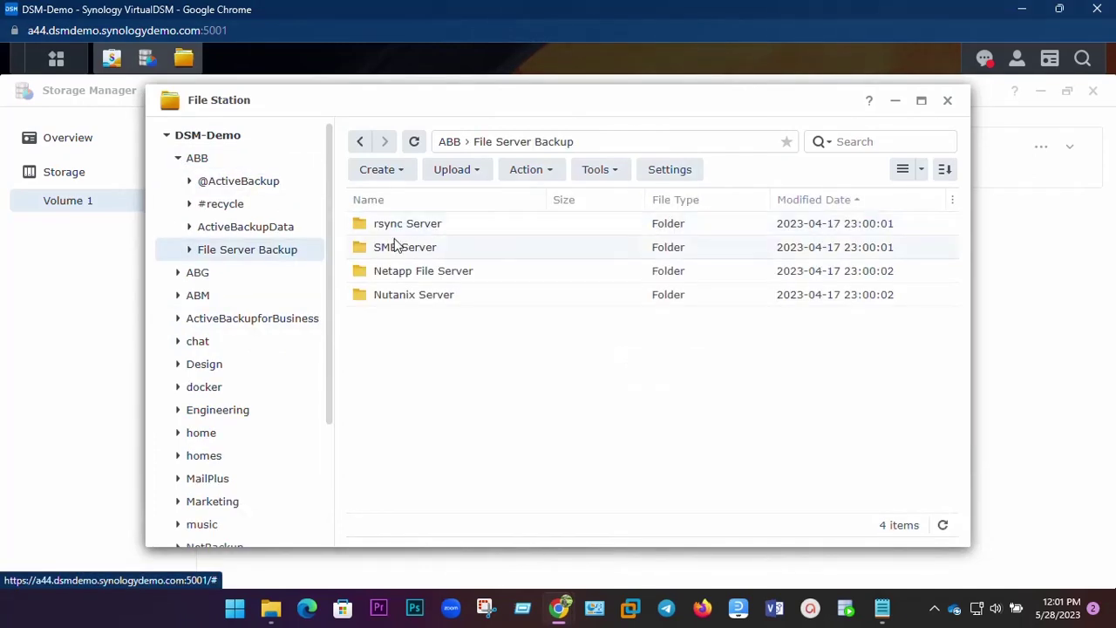
pyautogui.doubleClick(389, 233)
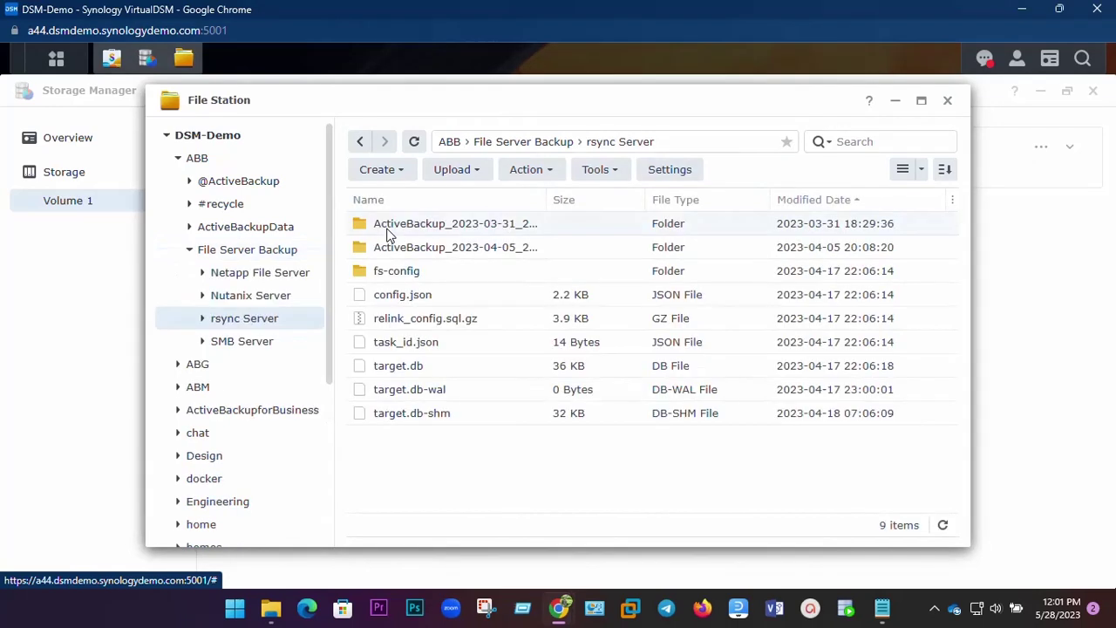
pyautogui.click(178, 159)
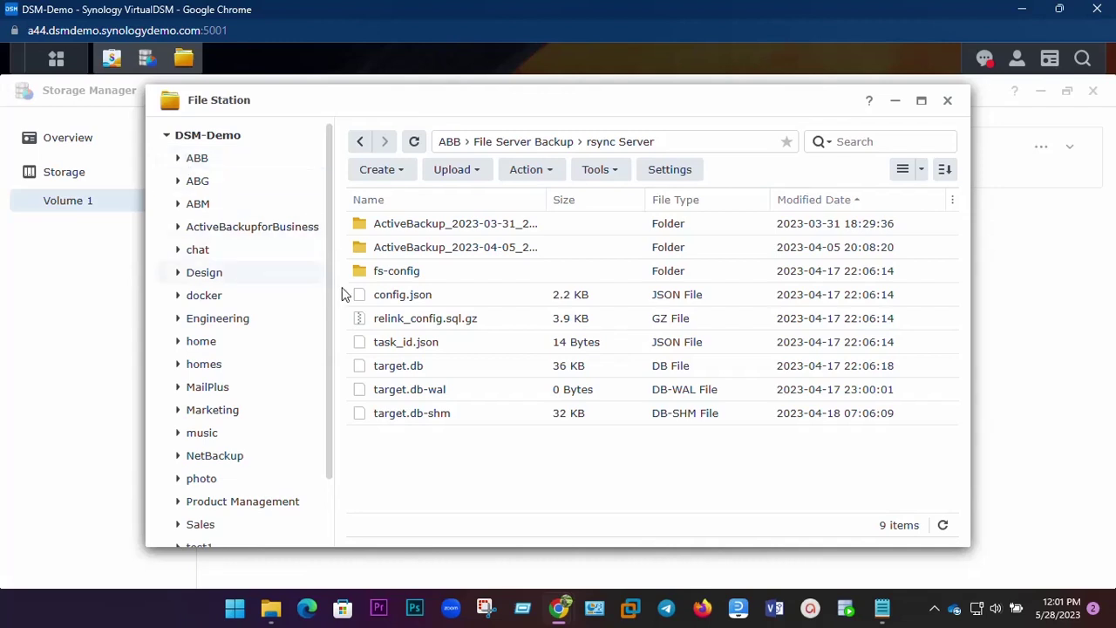
pyautogui.click(195, 300)
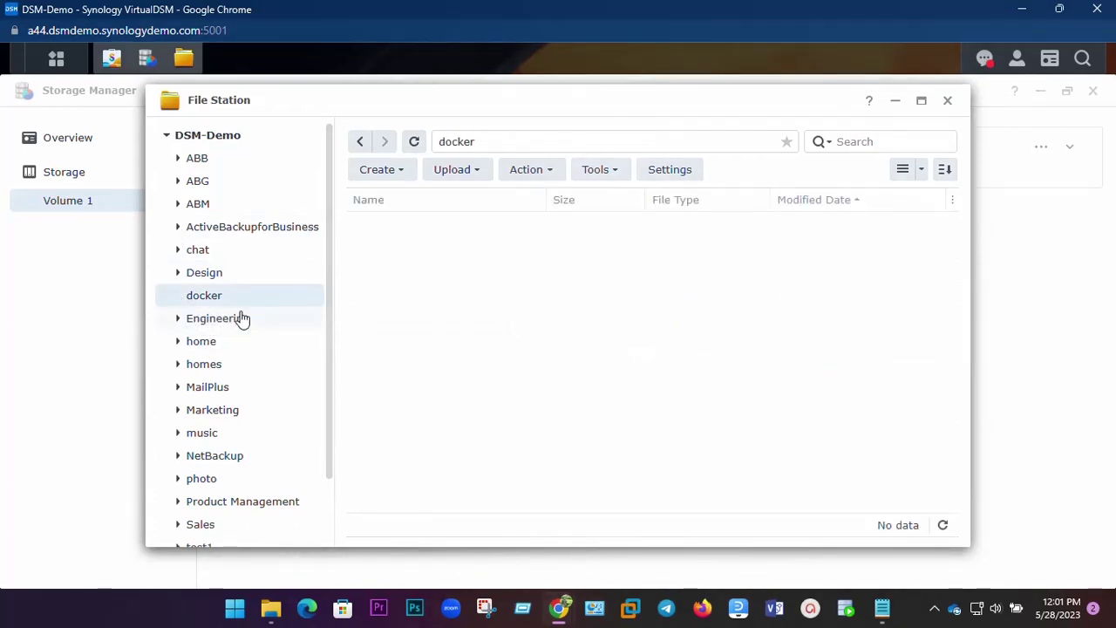
pyautogui.click(210, 164)
# Upload Technical Compliance.docx from the Desktop into ABB, skipping duplicates.
pyautogui.rightClick(436, 353)
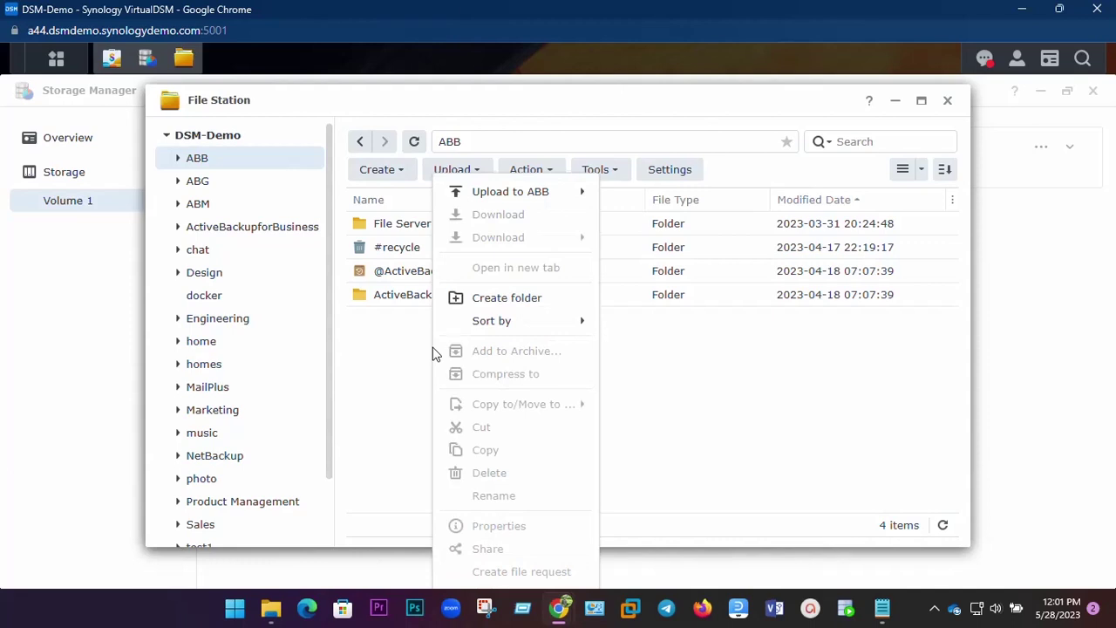
pyautogui.moveTo(528, 198)
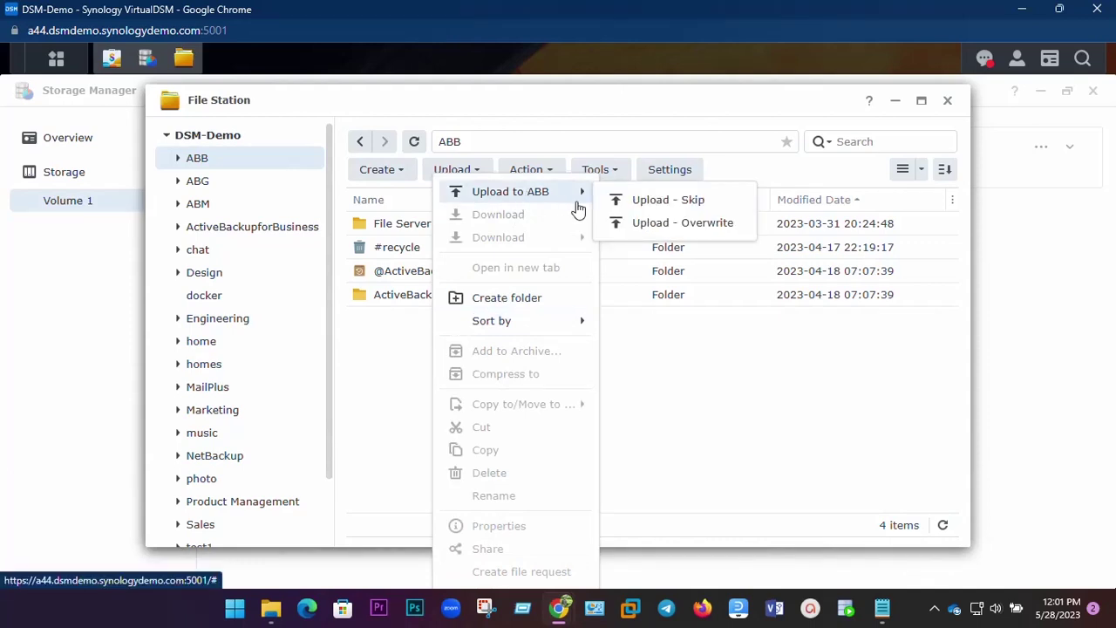
pyautogui.click(656, 201)
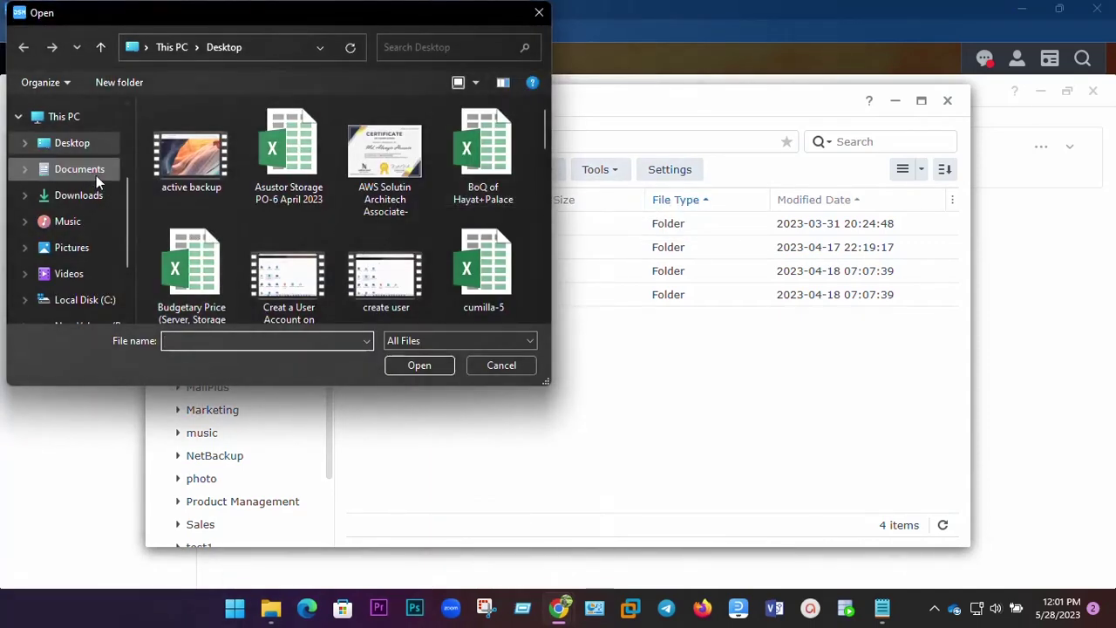
pyautogui.scroll(-5, 244, 186)
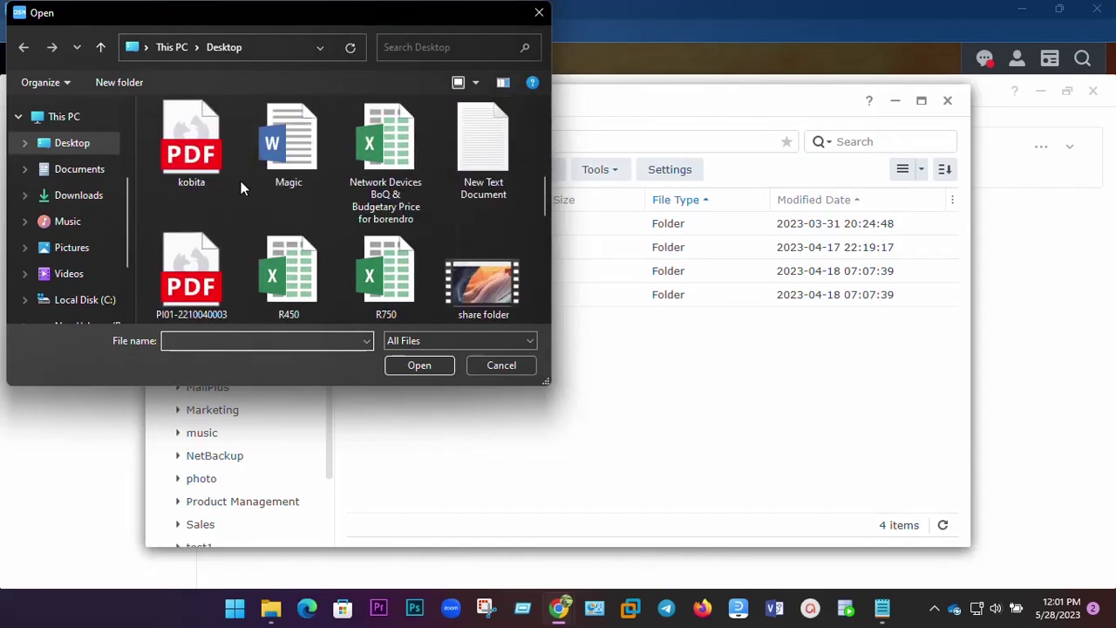
pyautogui.scroll(-8, 244, 185)
pyautogui.scroll(1, 243, 186)
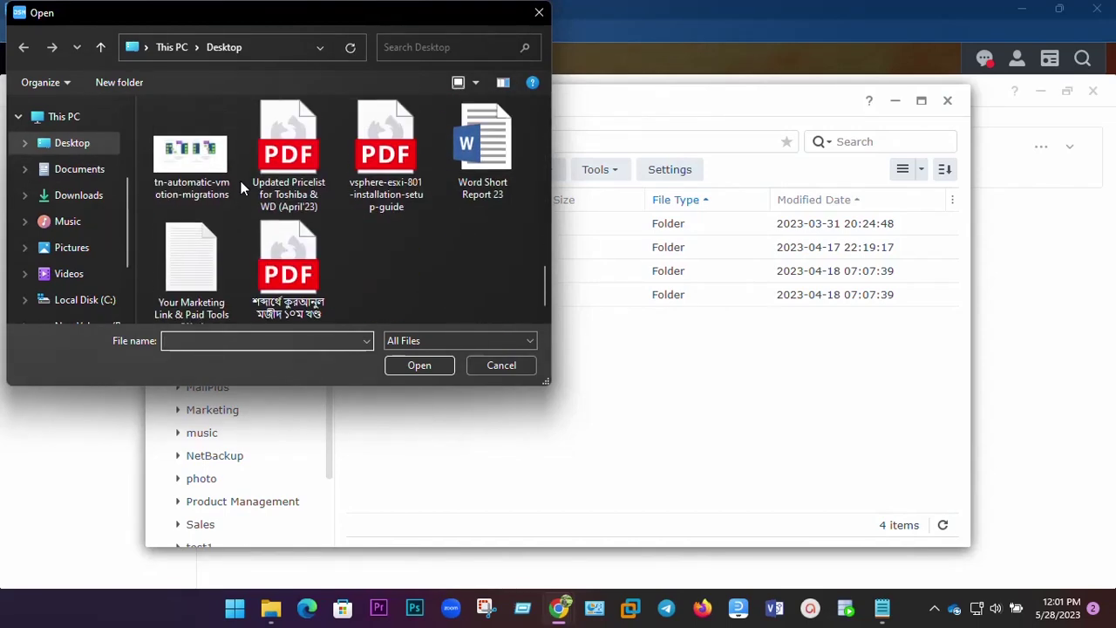
pyautogui.scroll(2, 276, 201)
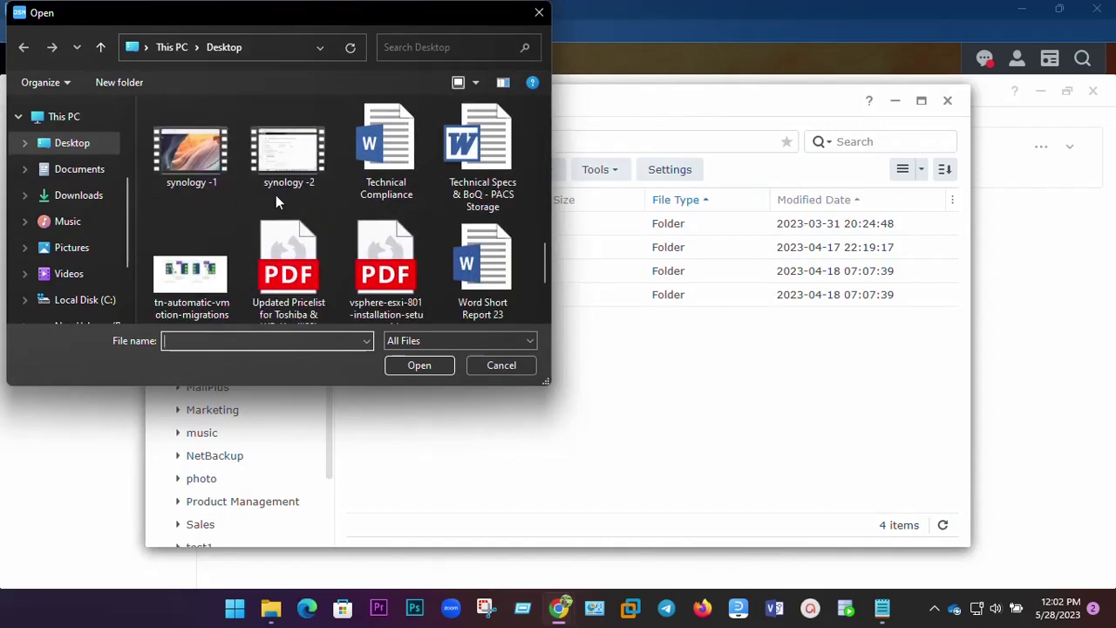
pyautogui.doubleClick(386, 168)
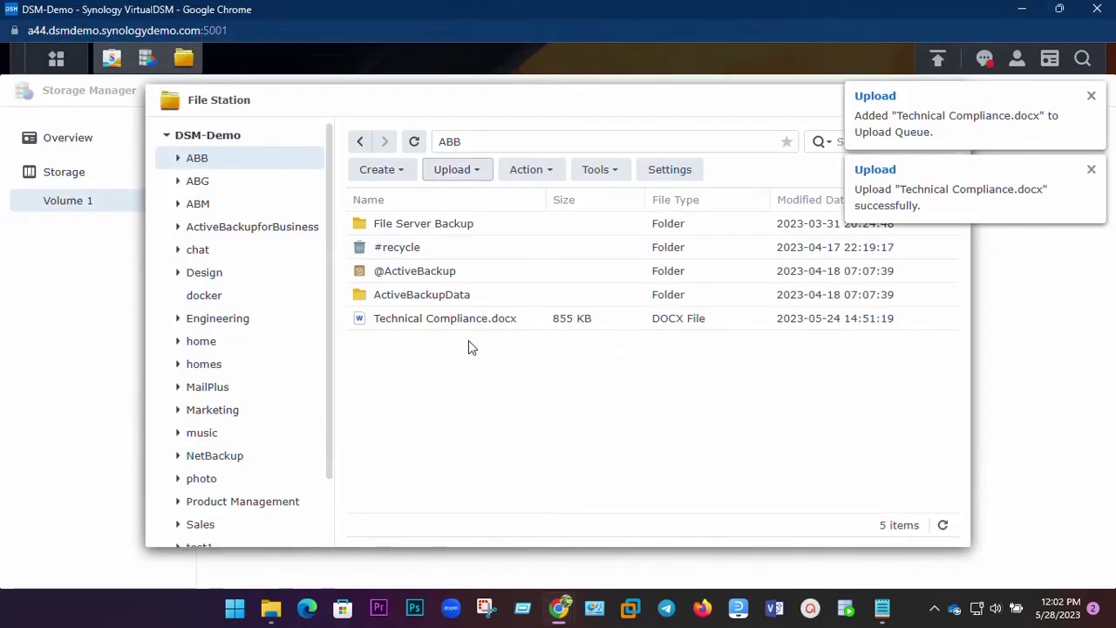
pyautogui.click(1091, 169)
pyautogui.click(1091, 97)
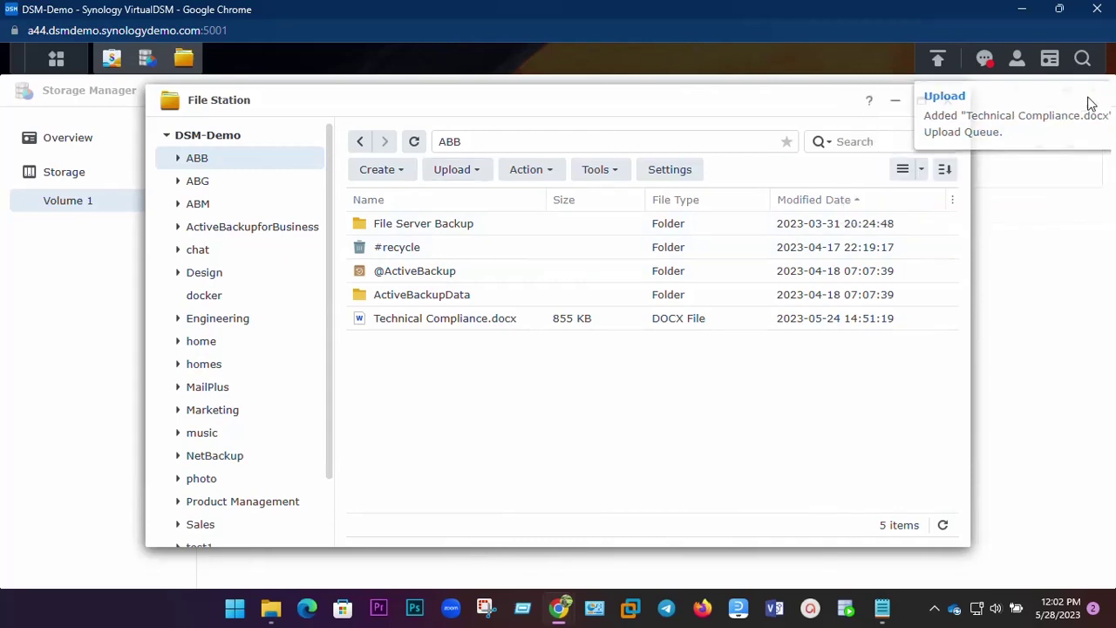
# Download, then delete Technical Compliance.docx, and close File Station and Storage Manager.
pyautogui.click(404, 321)
pyautogui.doubleClick(403, 320)
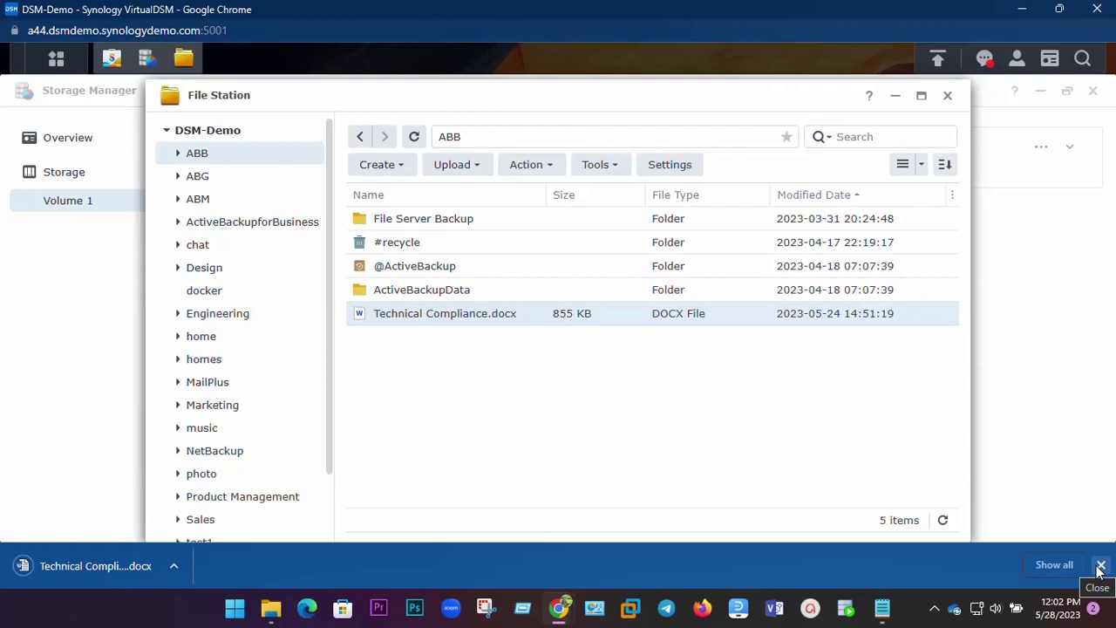
pyautogui.click(1101, 566)
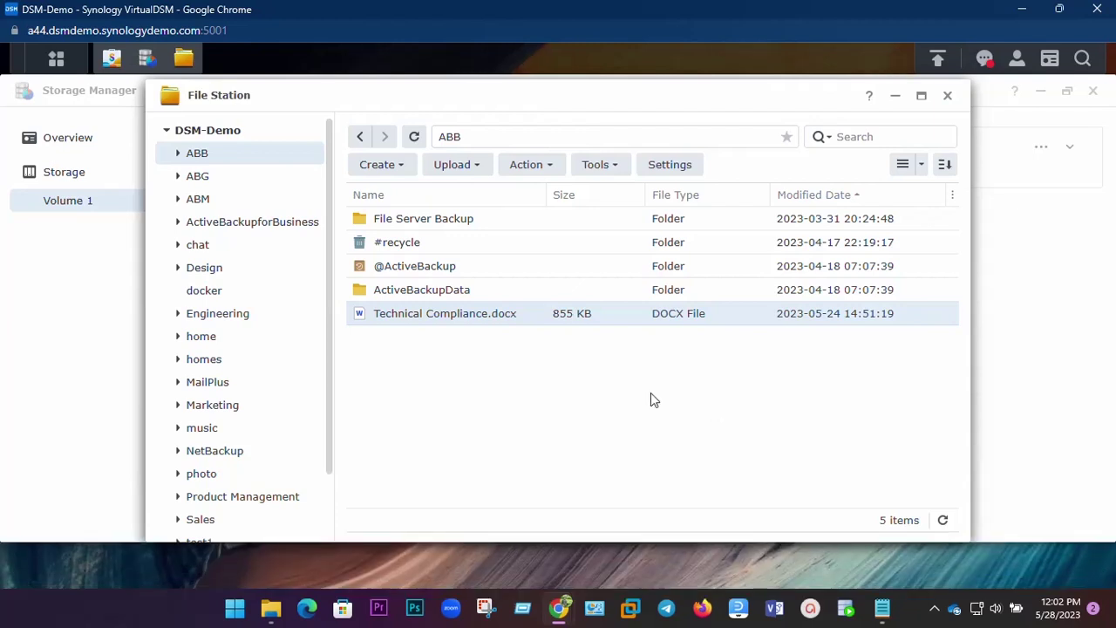
pyautogui.rightClick(453, 314)
pyautogui.click(430, 318)
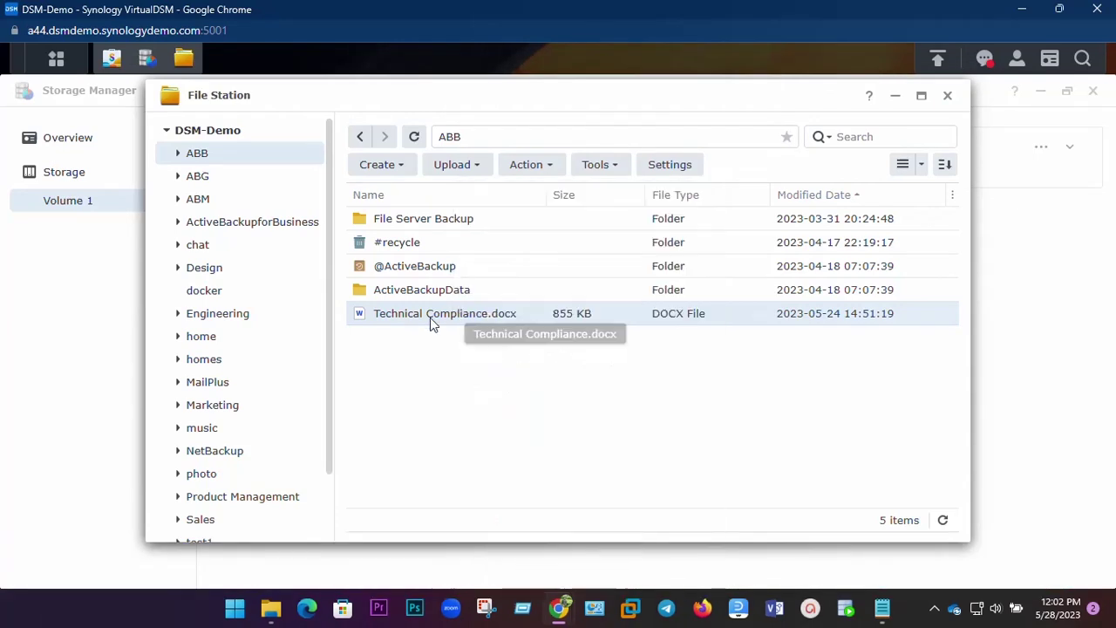
pyautogui.rightClick(519, 312)
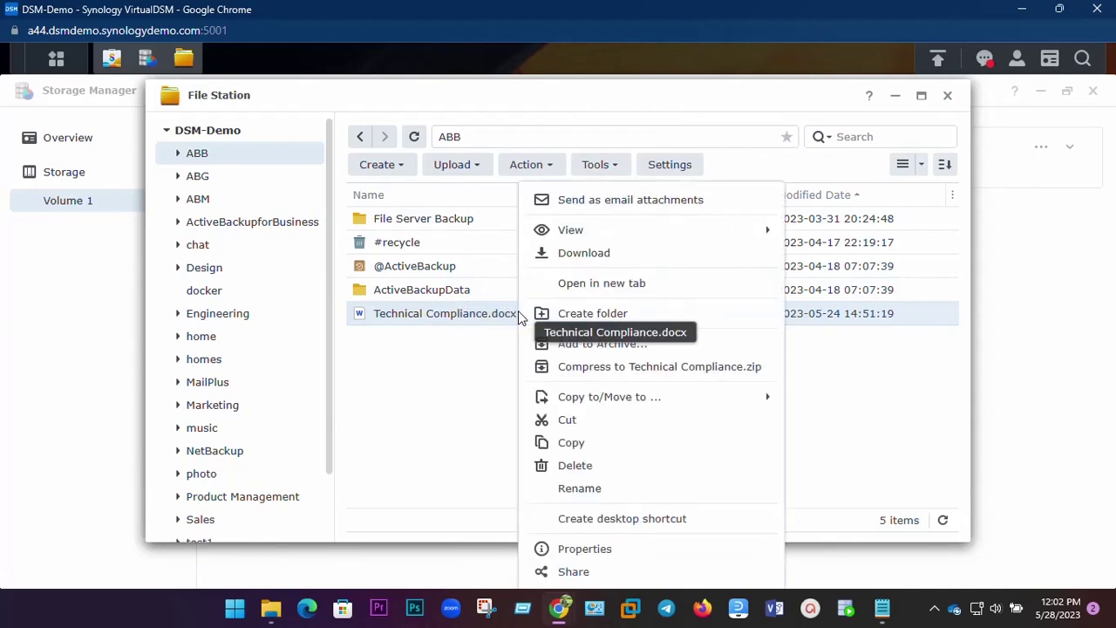
pyautogui.click(575, 465)
pyautogui.click(673, 364)
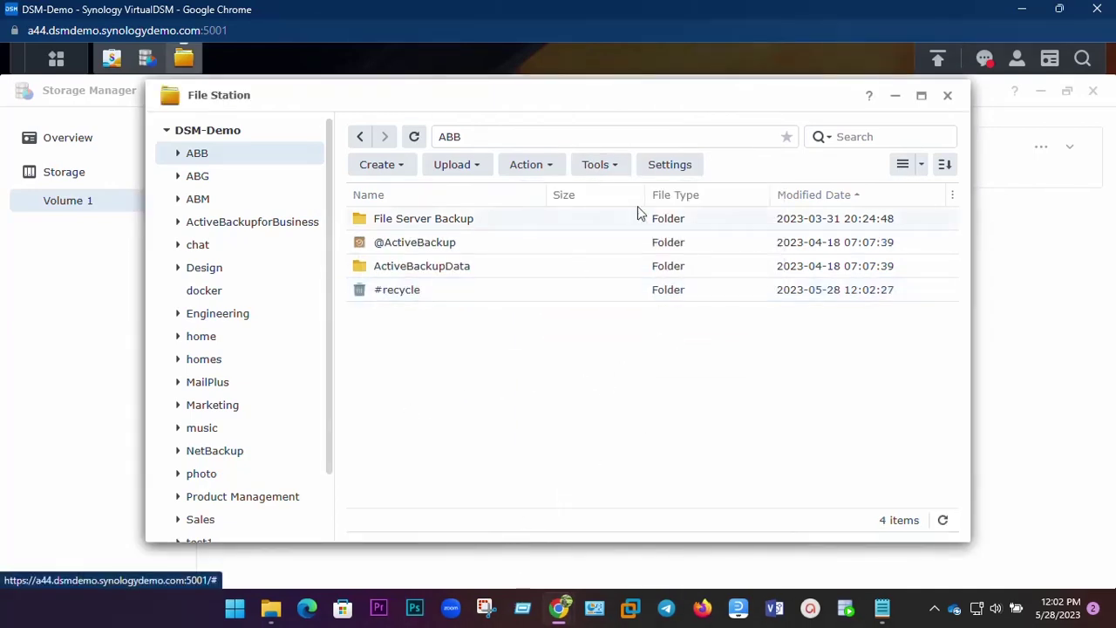
pyautogui.click(947, 95)
pyautogui.click(1093, 90)
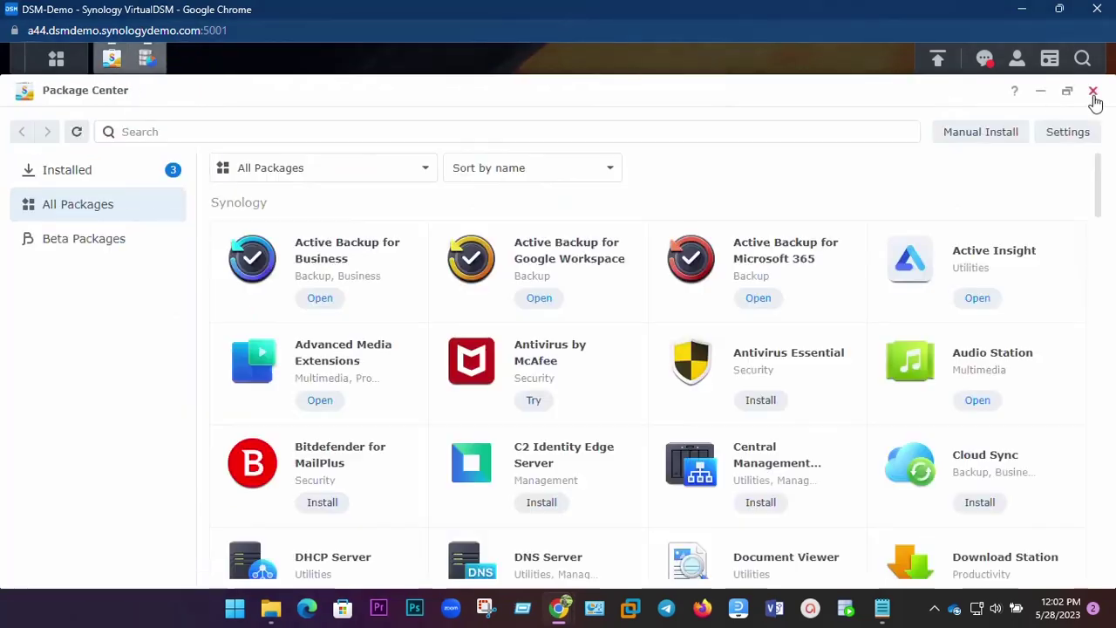
# Close Package Center, launch Note Station, and create a new note titled 'hellow'.
pyautogui.click(1092, 93)
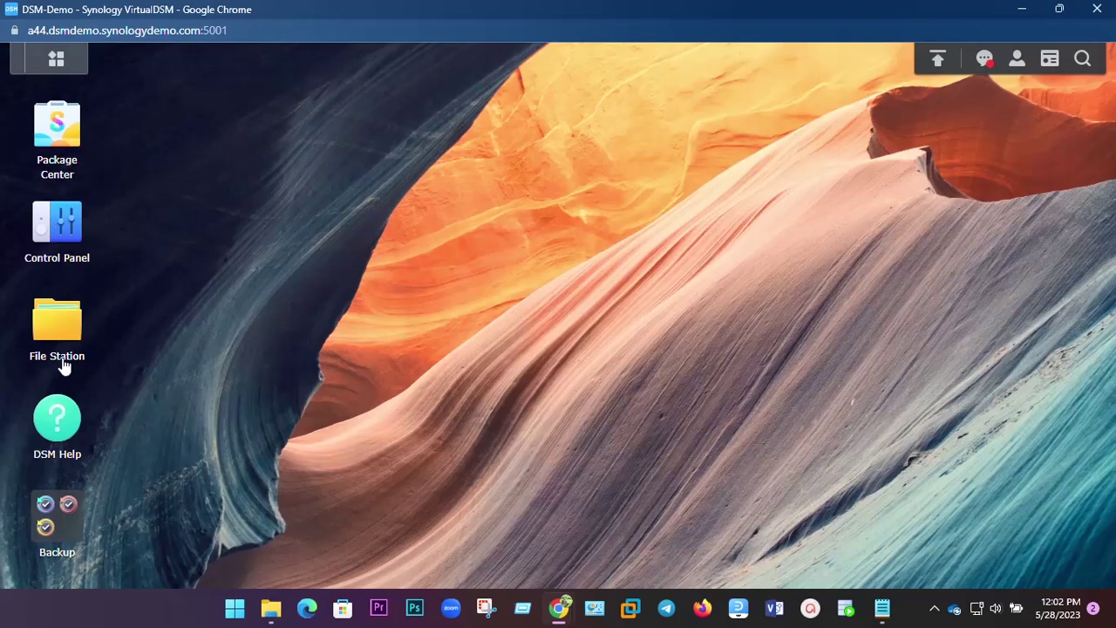
pyautogui.click(57, 63)
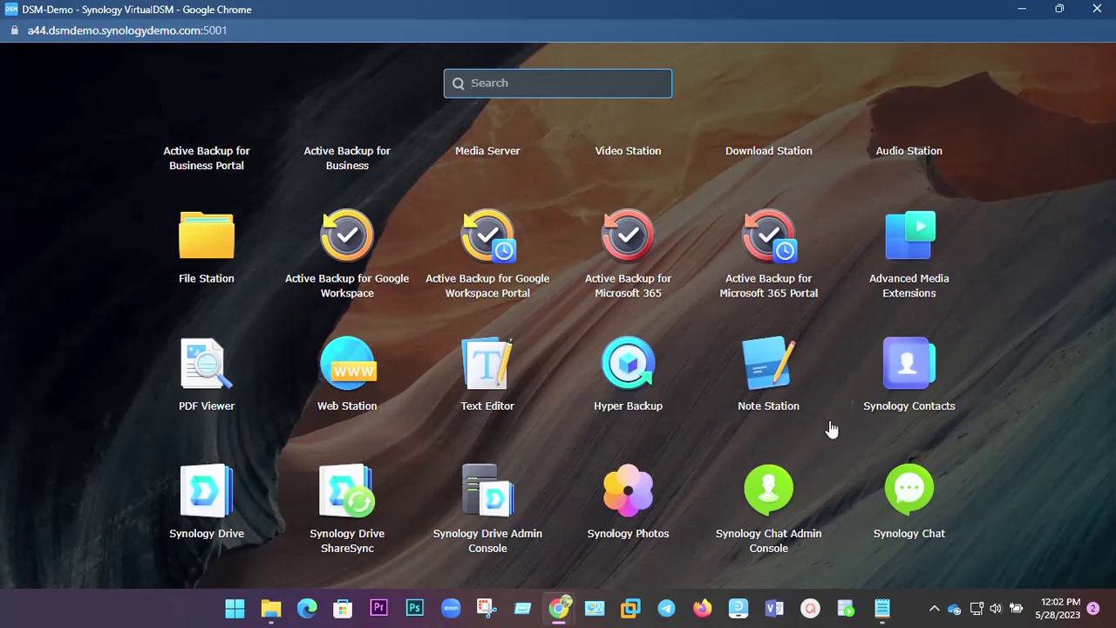
pyautogui.scroll(-1, 827, 423)
pyautogui.click(769, 296)
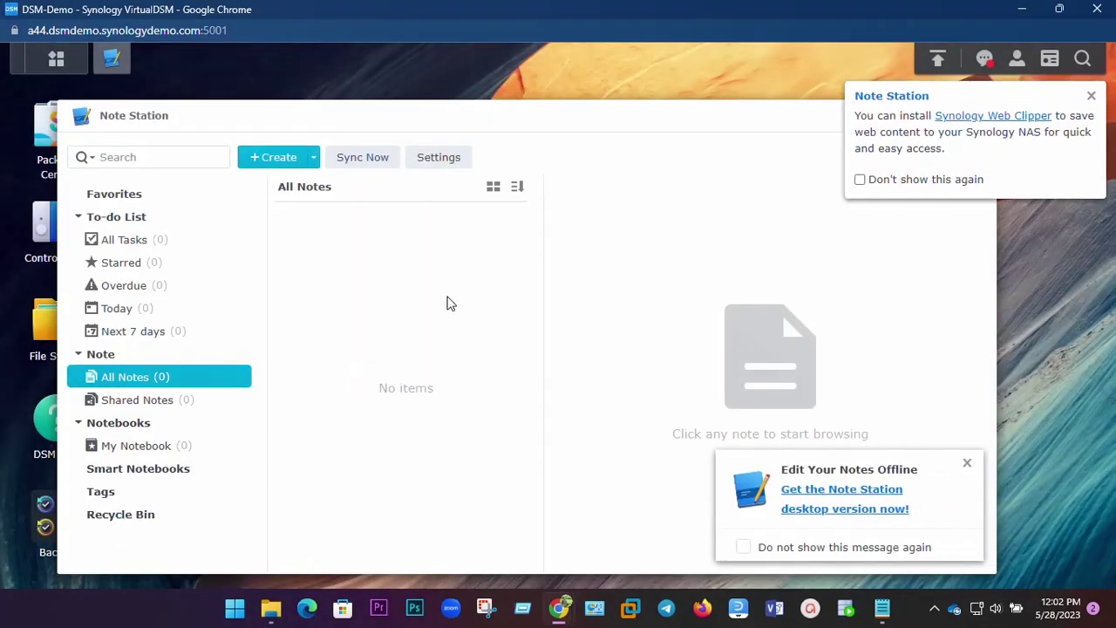
pyautogui.click(272, 162)
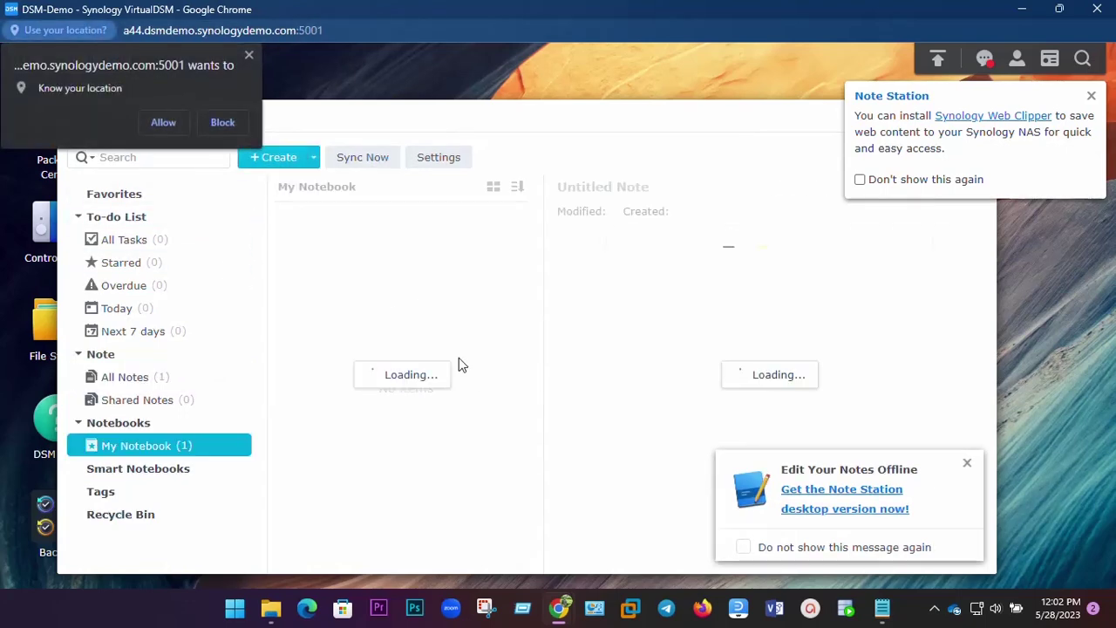
pyautogui.click(163, 123)
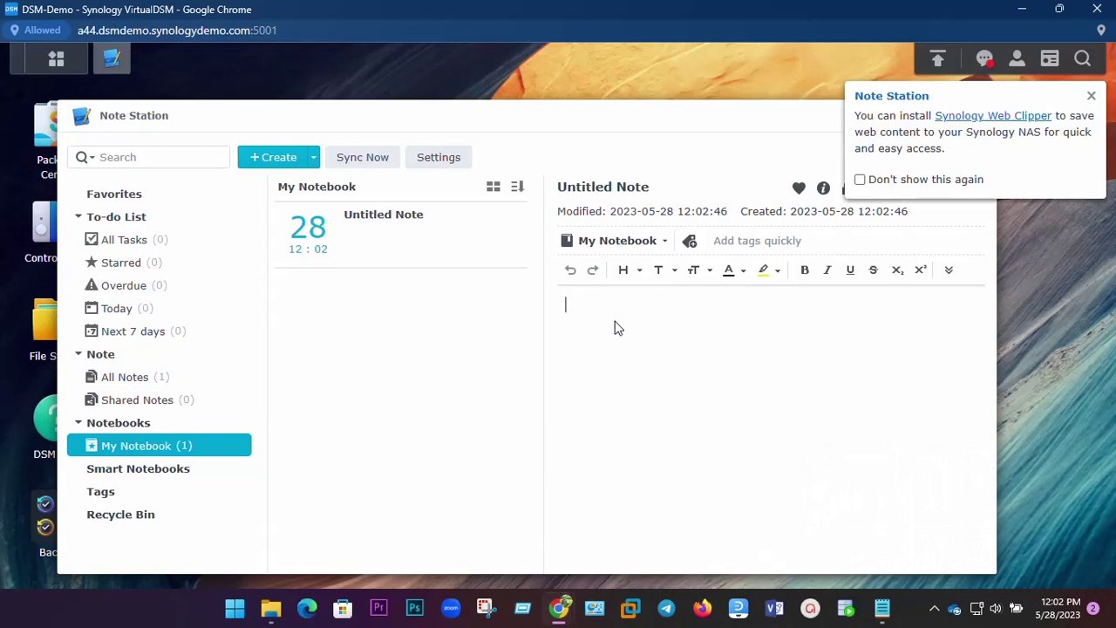
pyautogui.write('hellow')
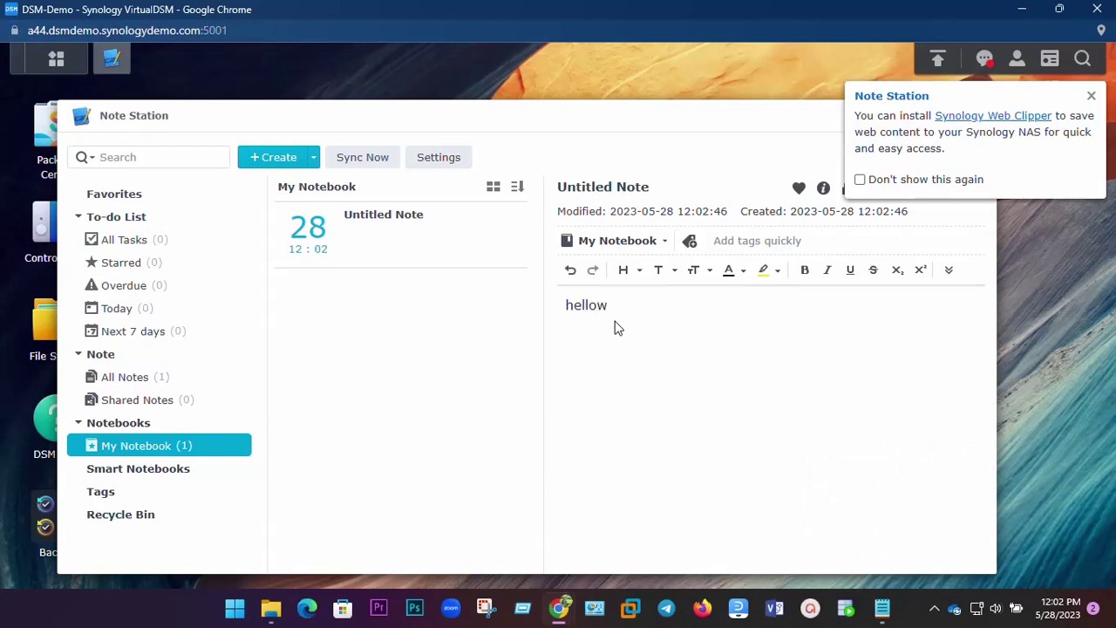
# Sync the hellow note, reopen it in My Notebook, view Smart Notebooks, and close Note Station.
pyautogui.click(1092, 97)
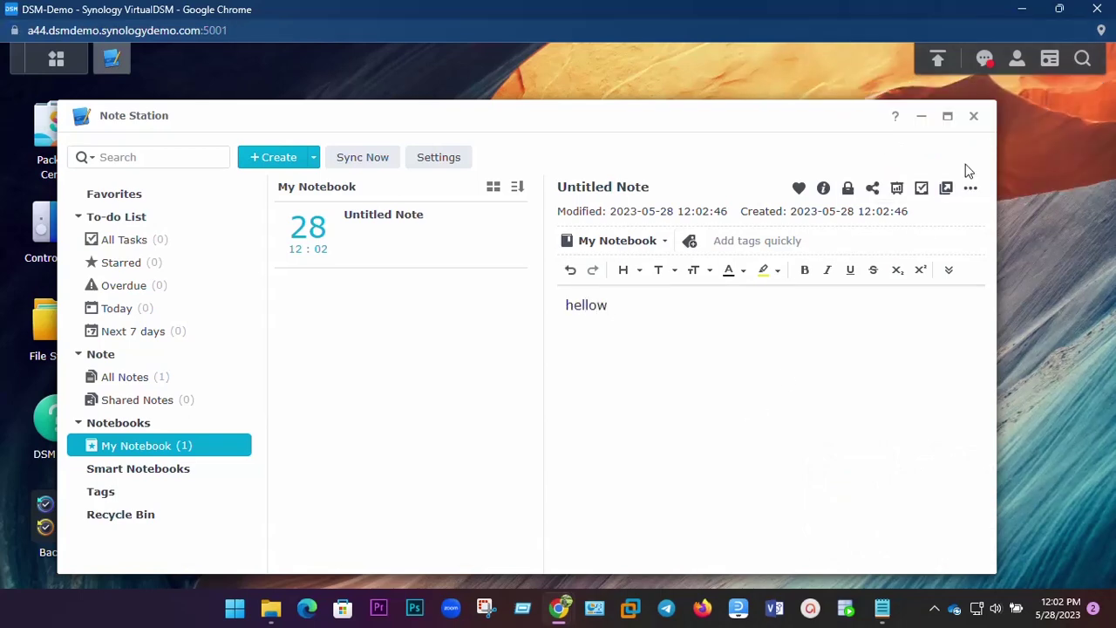
pyautogui.click(921, 190)
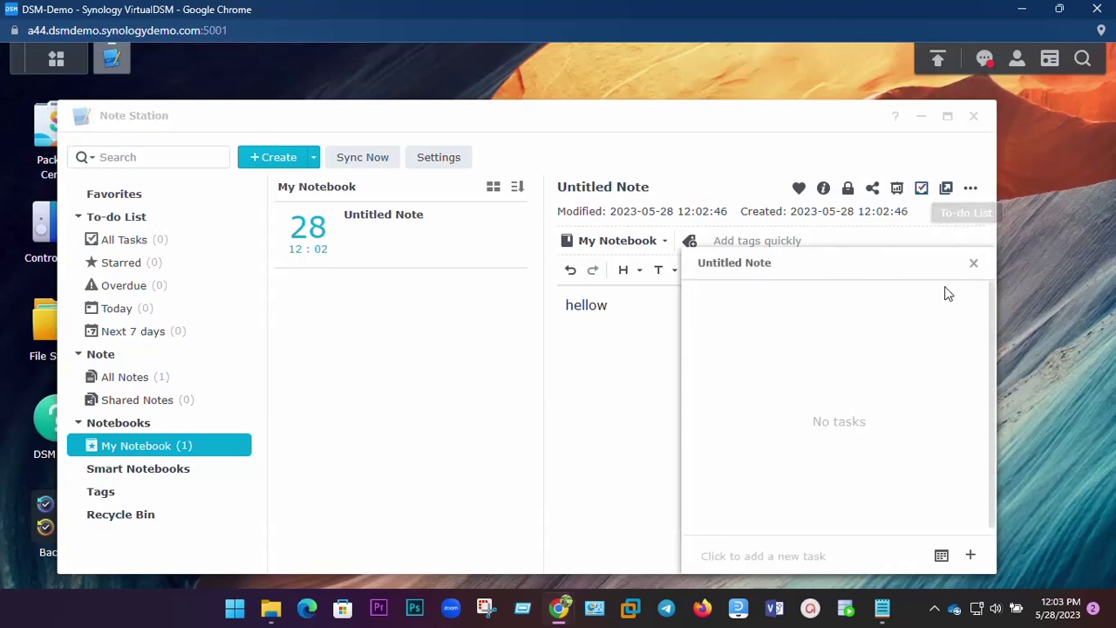
pyautogui.click(971, 264)
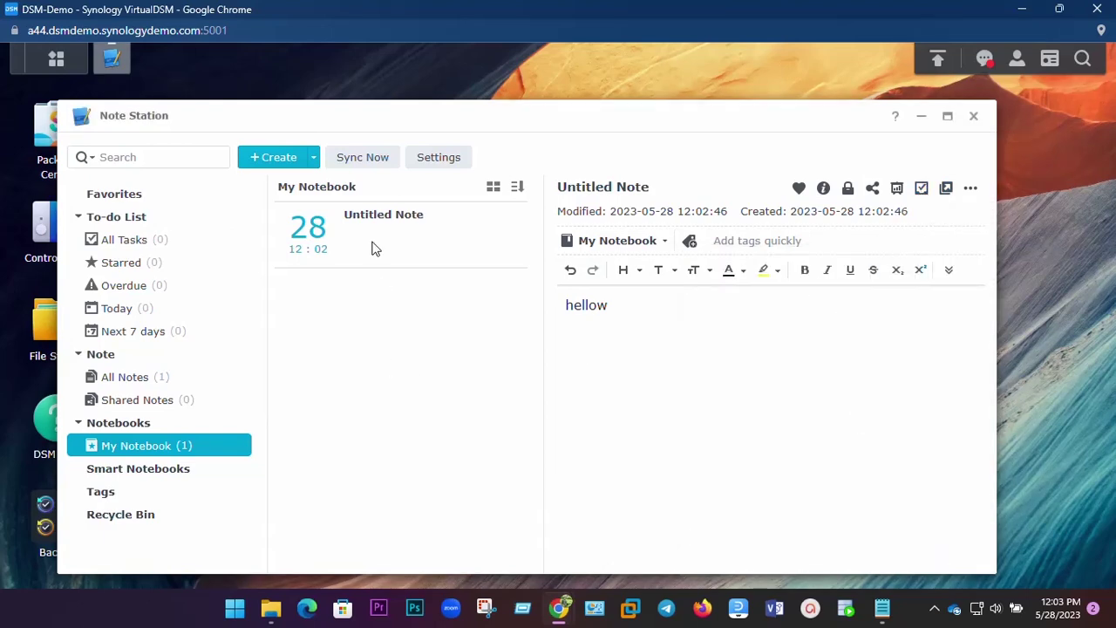
pyautogui.click(363, 165)
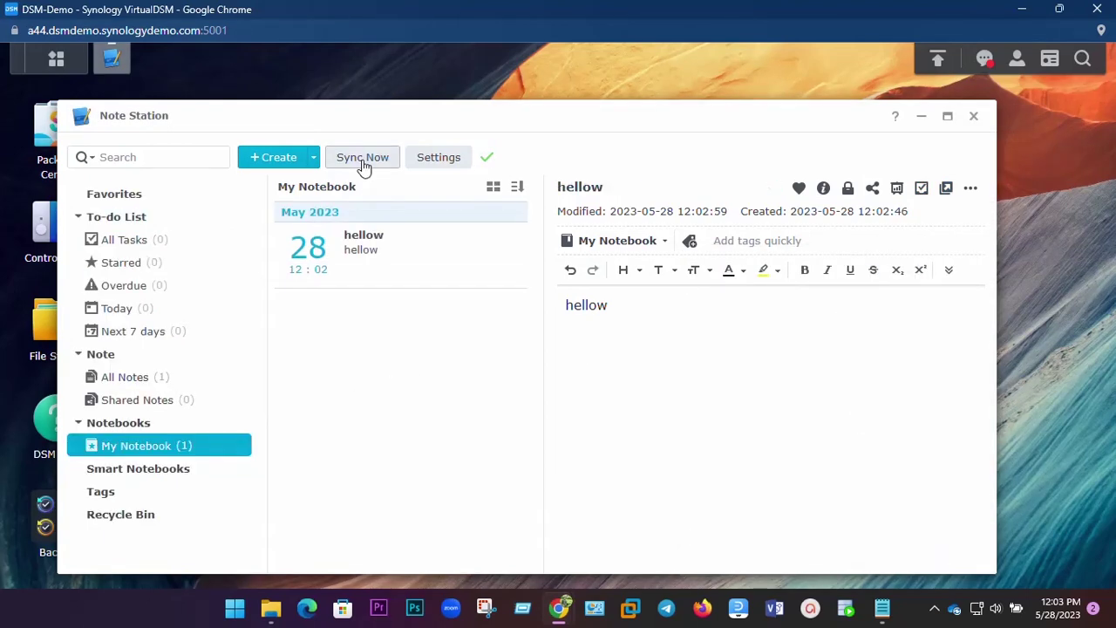
pyautogui.click(376, 283)
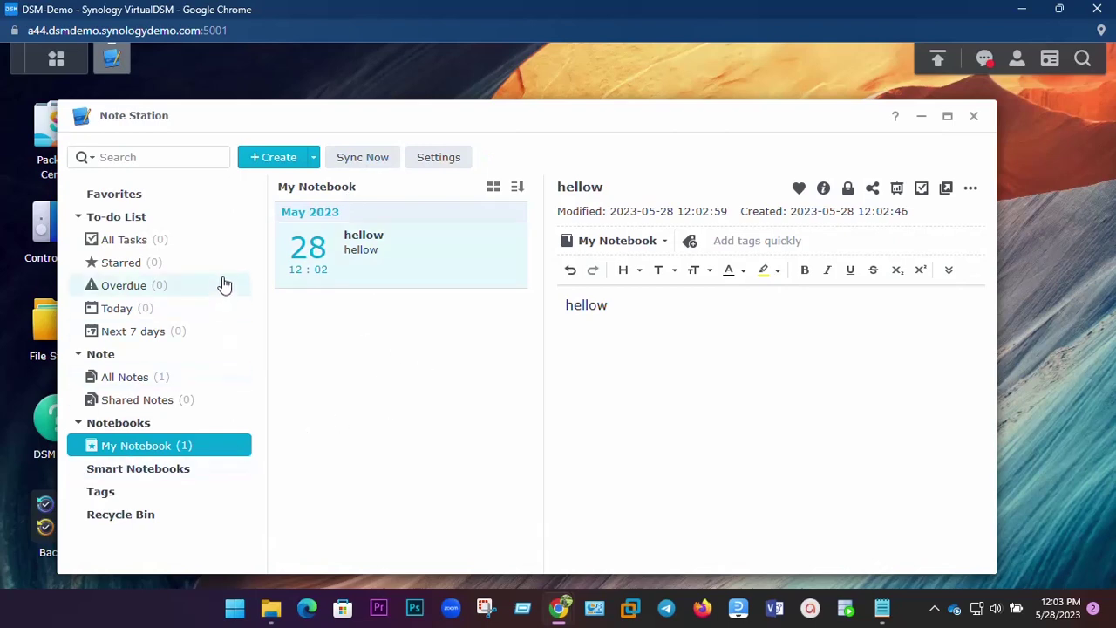
pyautogui.click(143, 471)
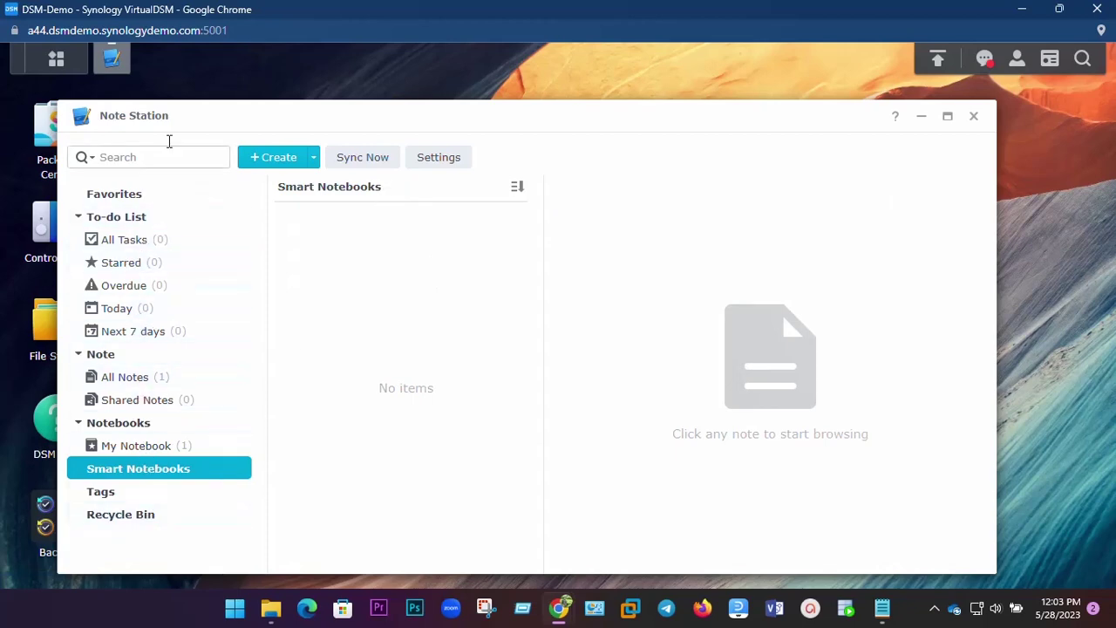
pyautogui.click(974, 117)
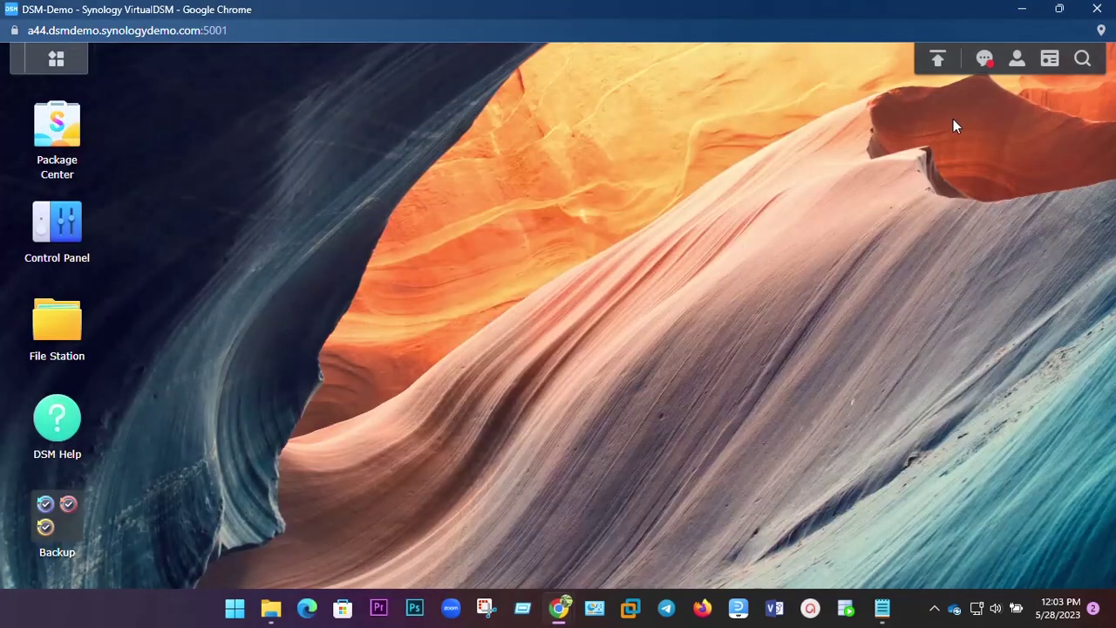
# Briefly open and close Text Editor, then launch Active Backup for Business.
pyautogui.click(36, 66)
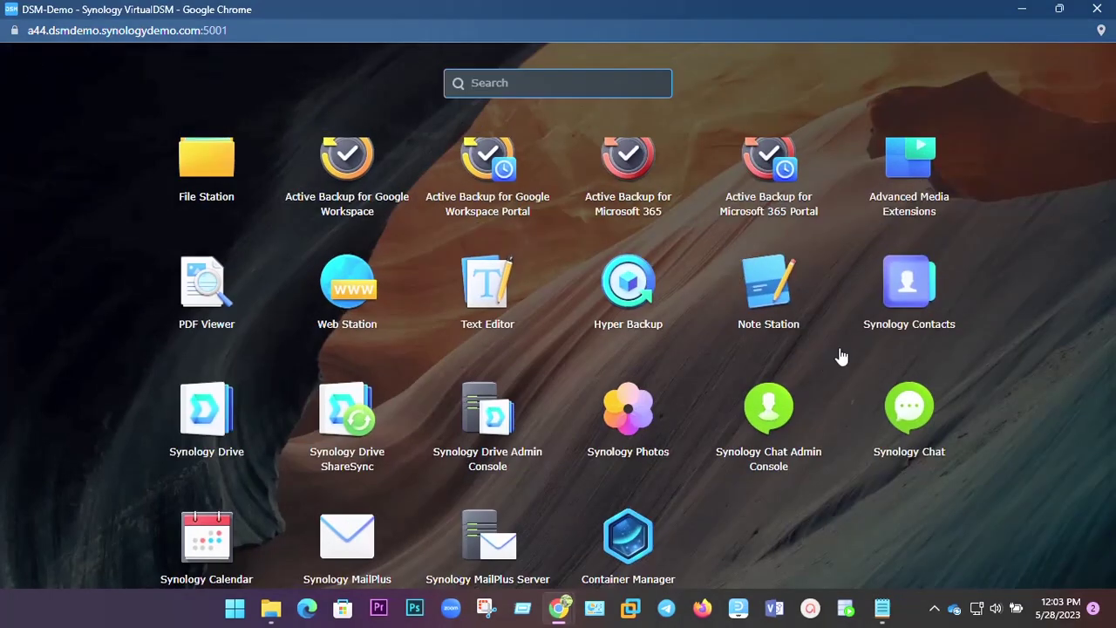
pyautogui.click(476, 312)
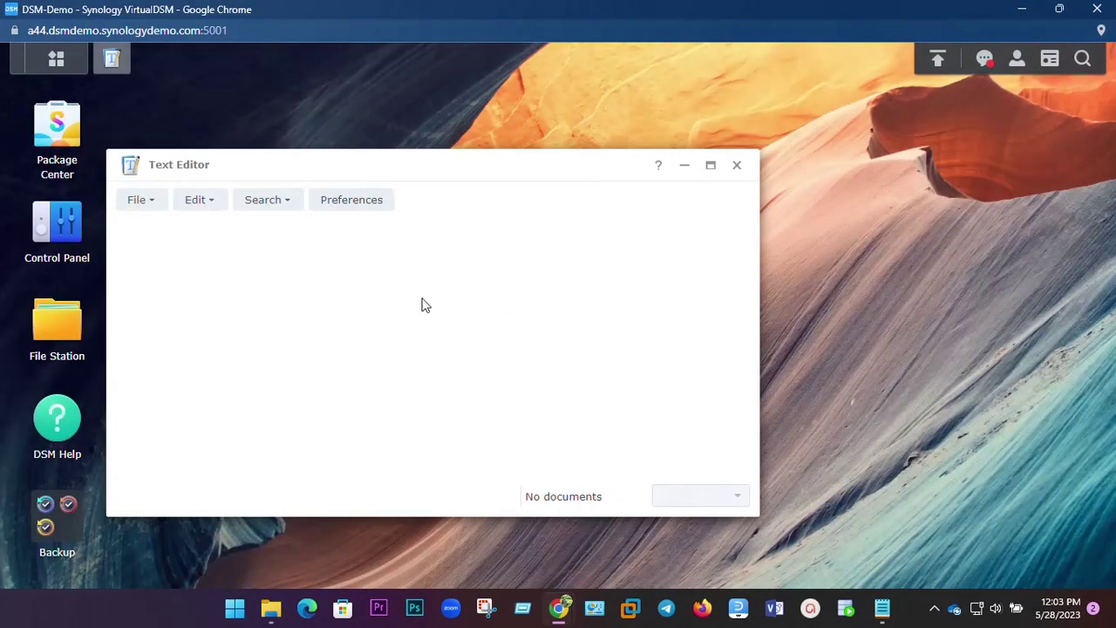
pyautogui.click(738, 167)
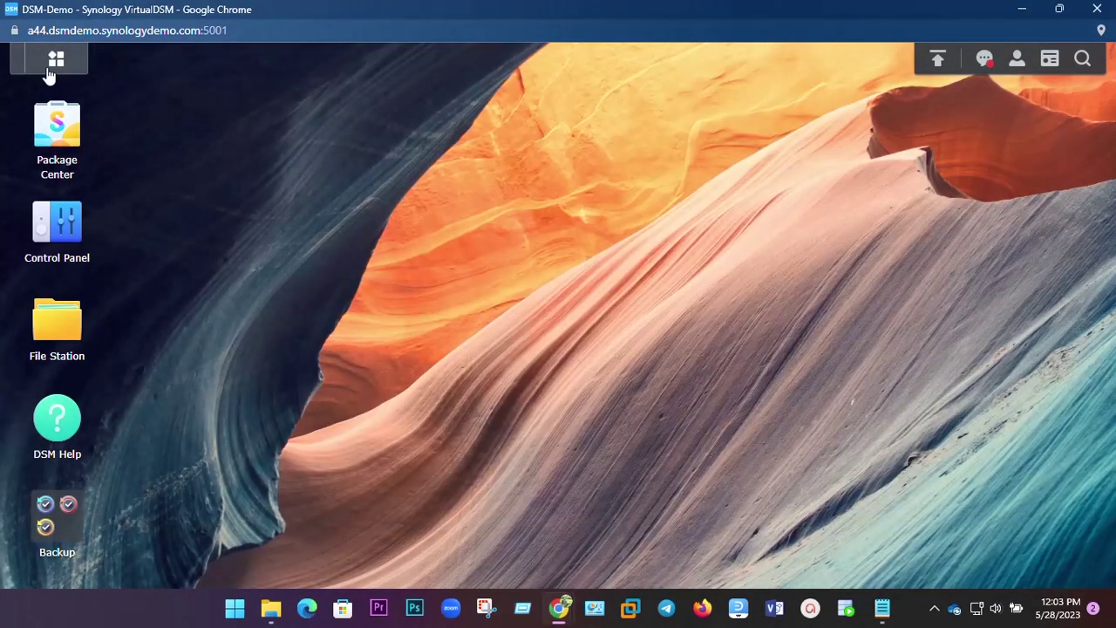
pyautogui.click(55, 61)
pyautogui.scroll(-1, 388, 353)
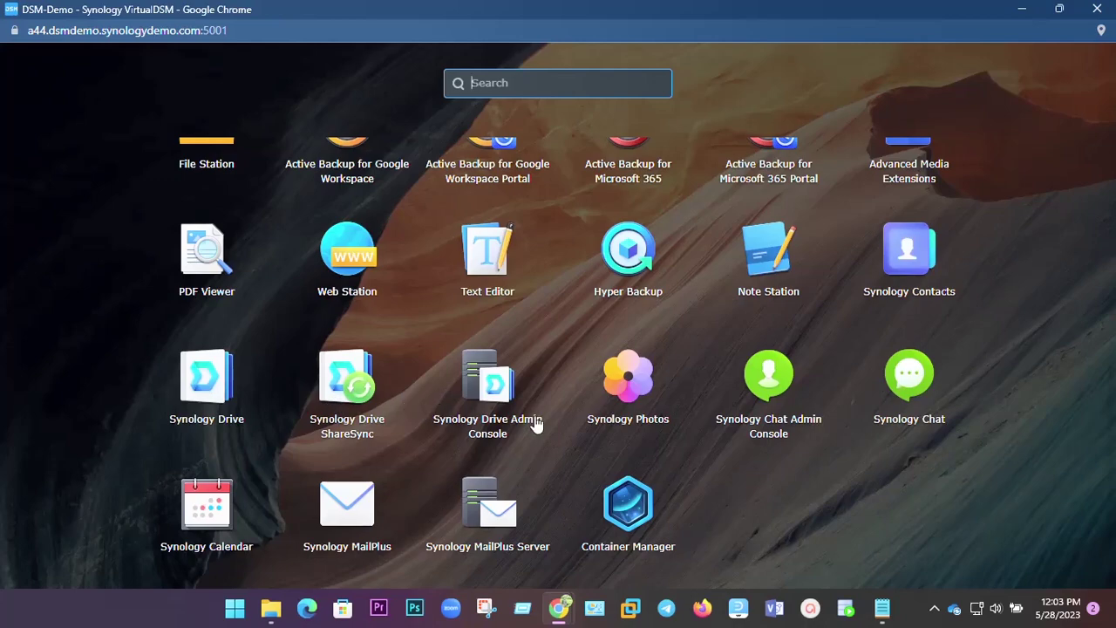
pyautogui.scroll(3, 559, 424)
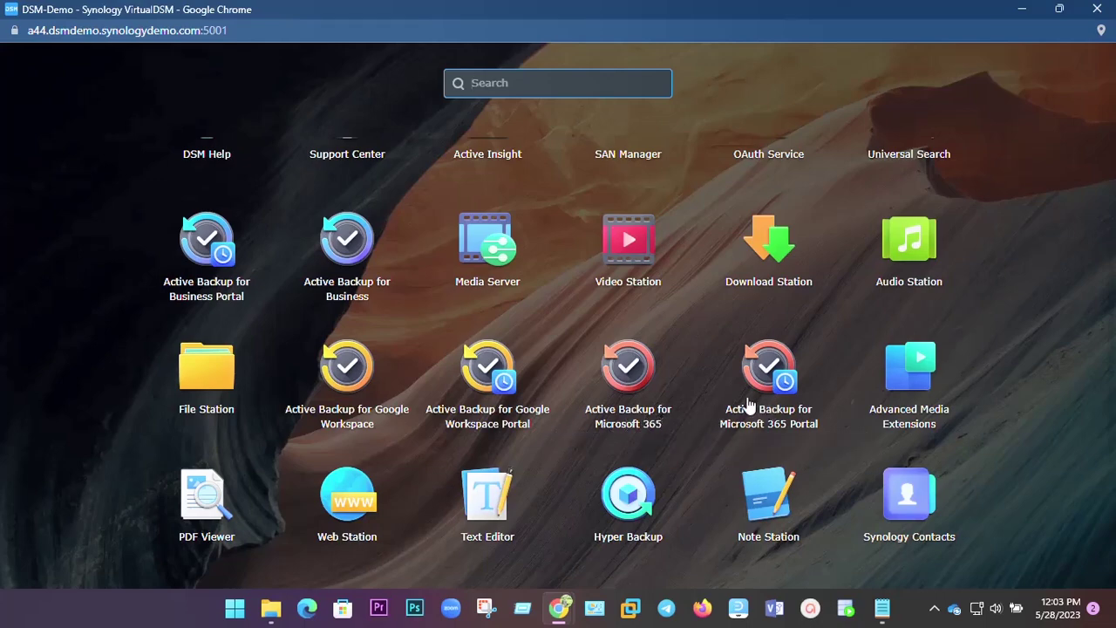
pyautogui.click(361, 245)
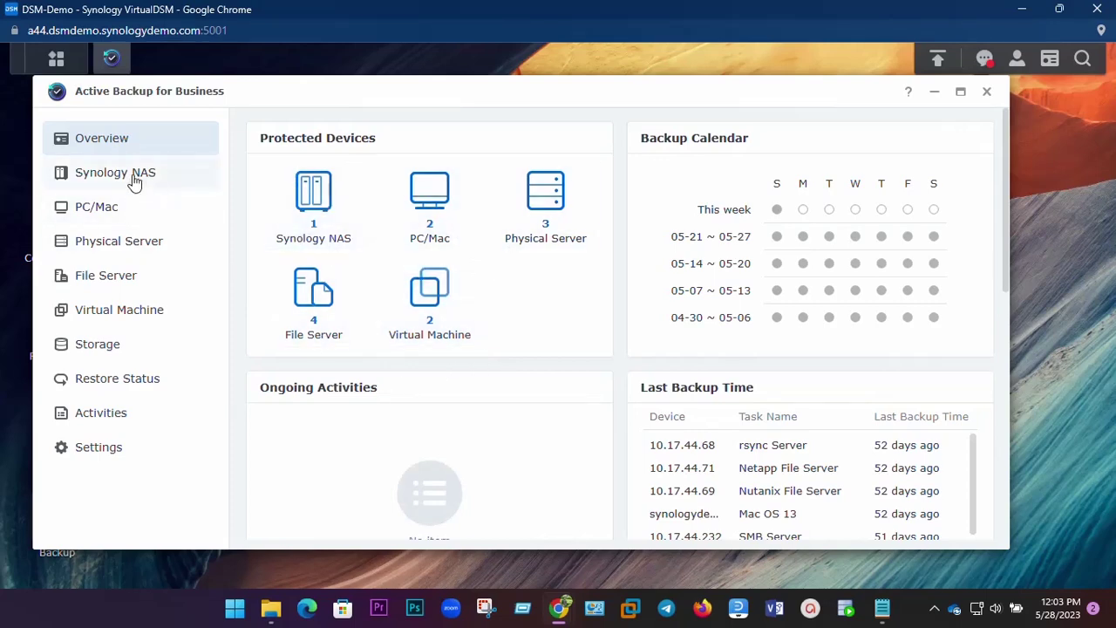
# Look at Add Device instructions under Synology NAS and PC/Mac, dismissing each.
pyautogui.click(202, 178)
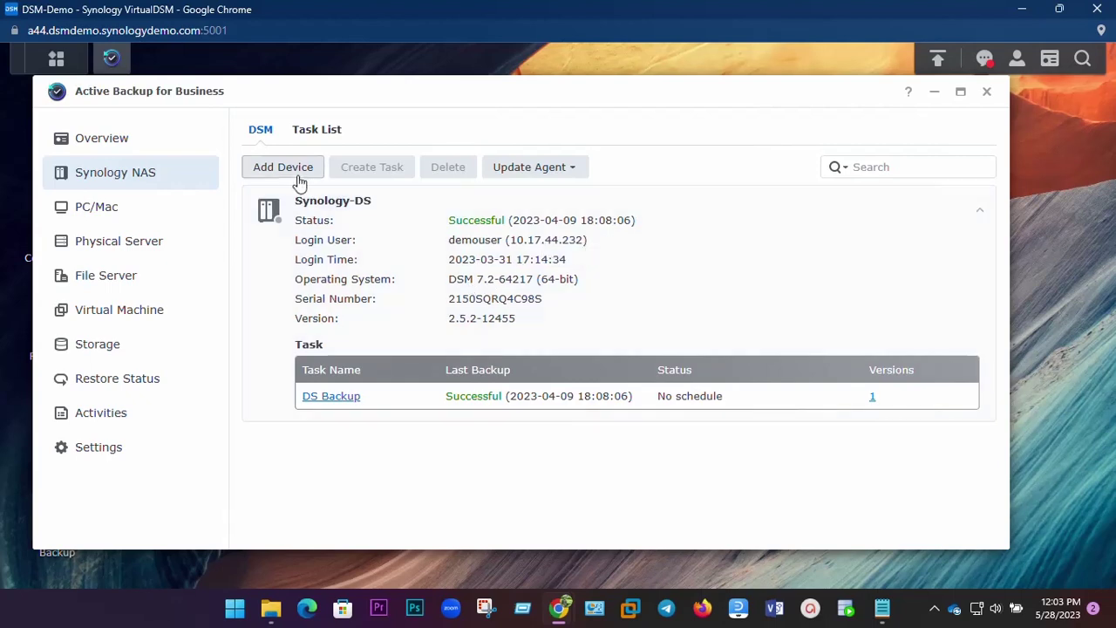
pyautogui.click(285, 170)
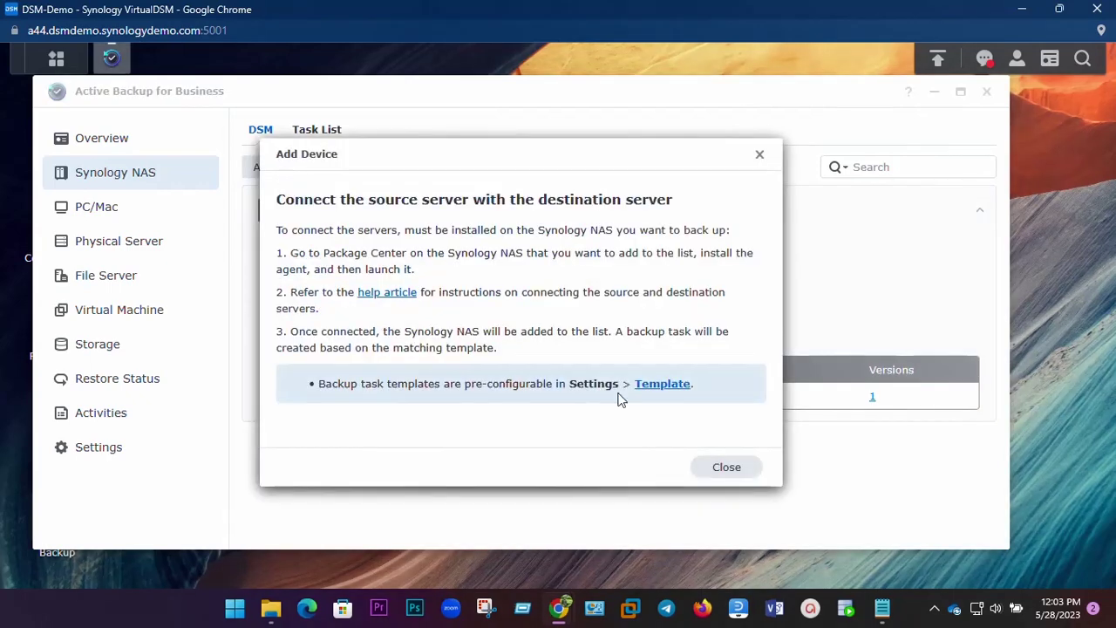
pyautogui.click(716, 464)
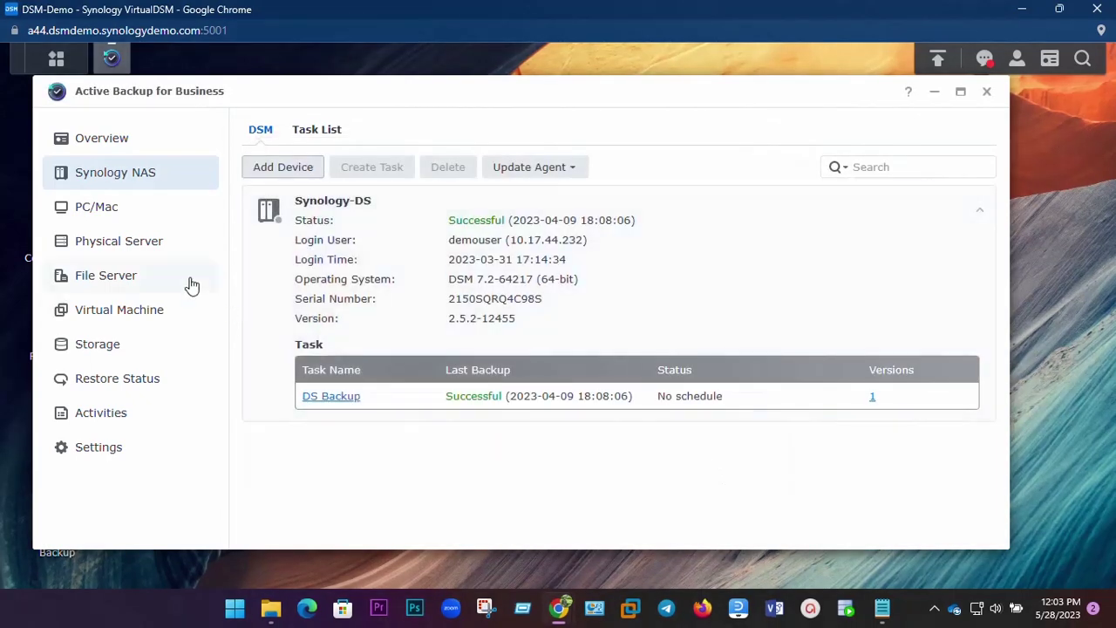
pyautogui.click(112, 220)
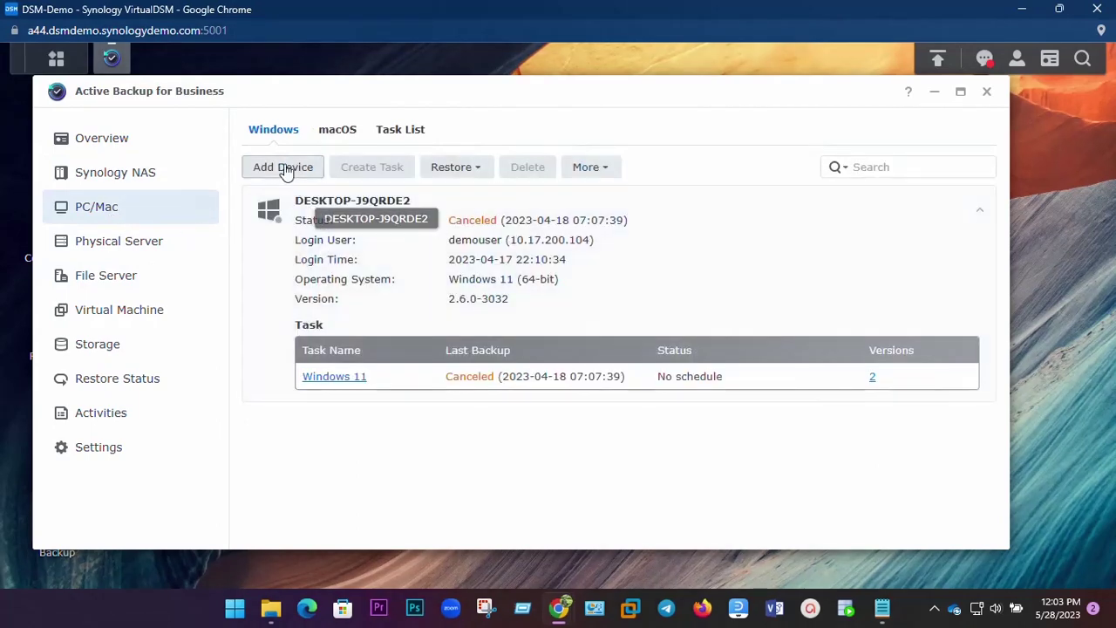
pyautogui.click(284, 167)
pyautogui.click(731, 467)
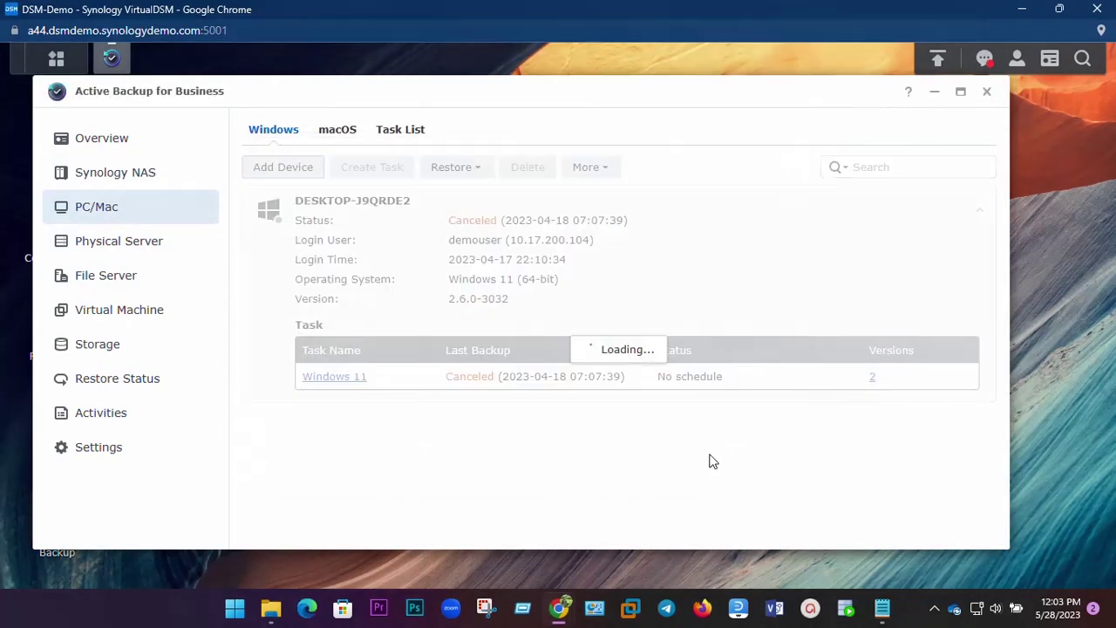
# Check Physical Server's Add Device instructions, then start adding a server under File Server.
pyautogui.click(137, 250)
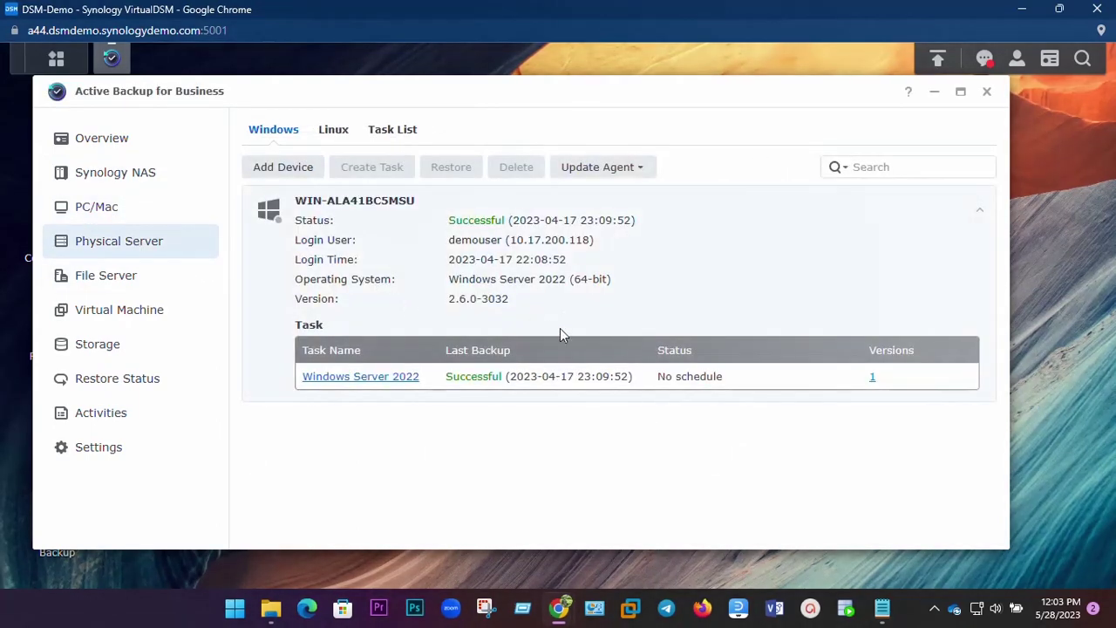
pyautogui.click(271, 168)
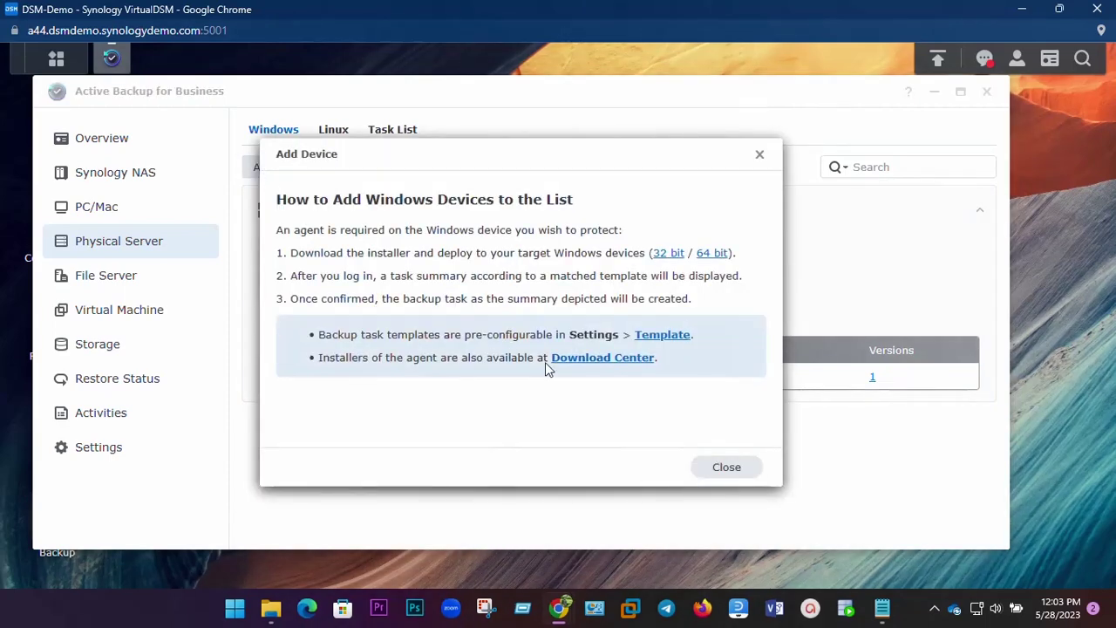
pyautogui.click(719, 468)
pyautogui.click(70, 281)
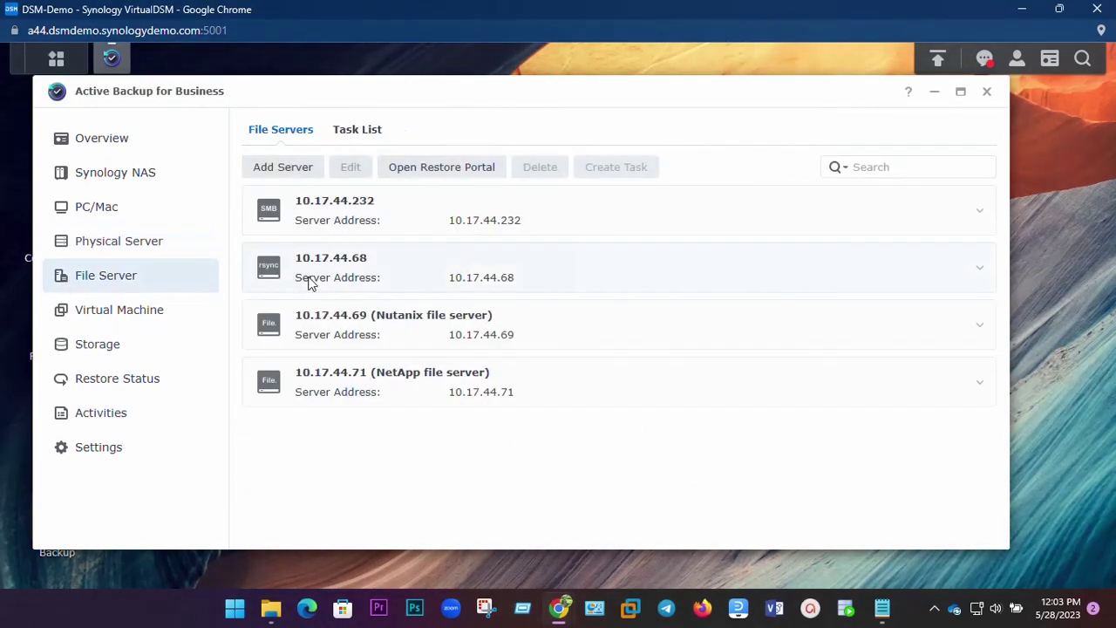
pyautogui.click(287, 169)
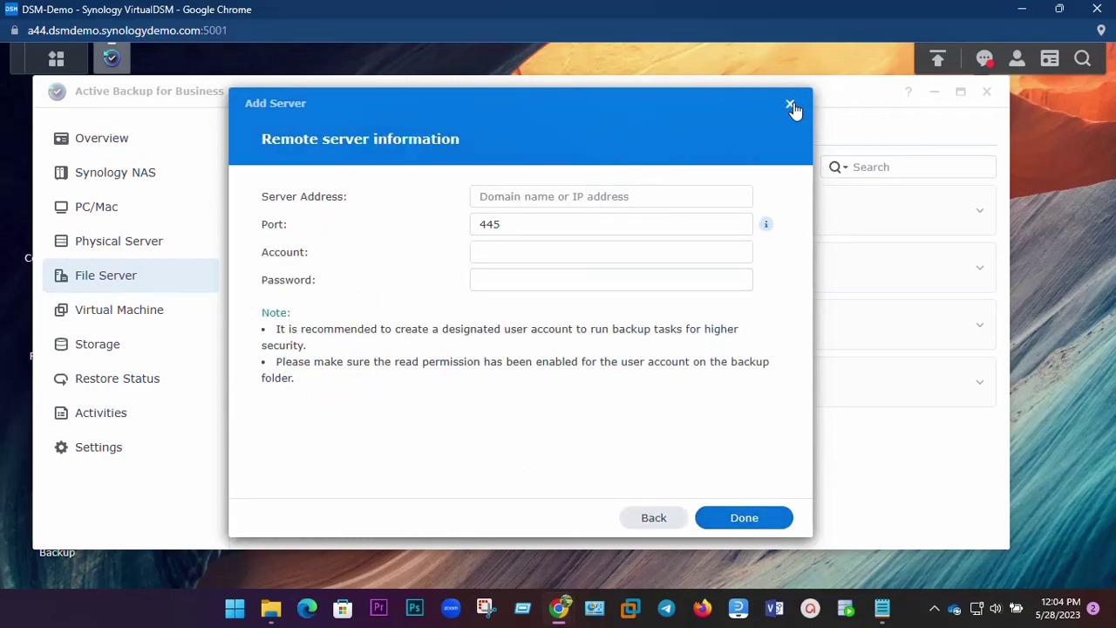
# Cancel adding the file server and select the Demo-Win11-2 virtual machine in the Virtual Machine list.
pyautogui.click(791, 105)
pyautogui.click(120, 316)
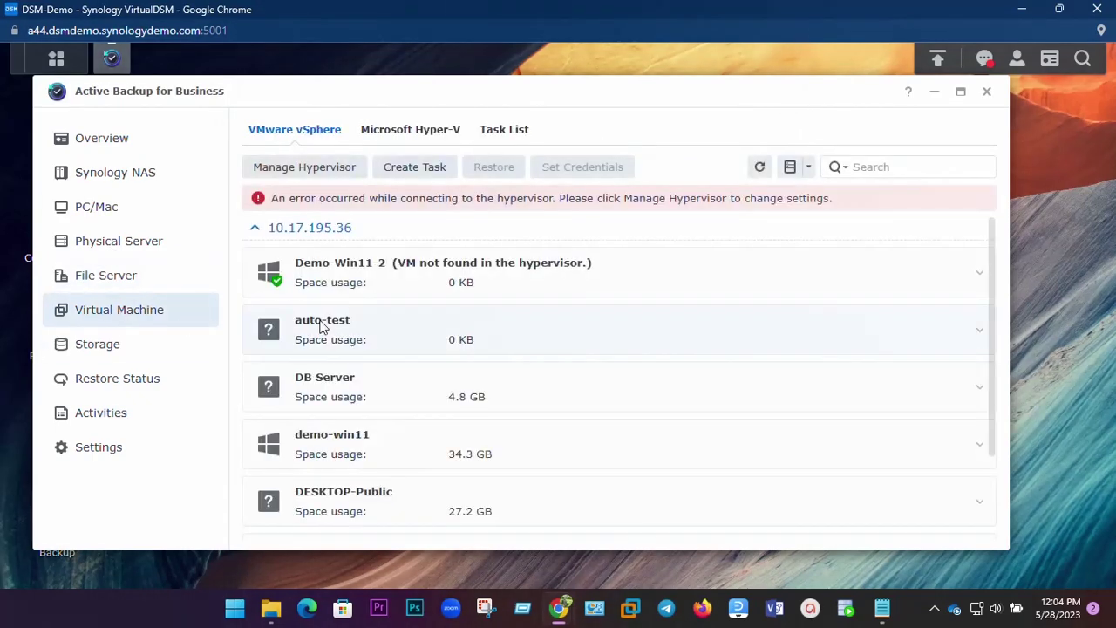
pyautogui.scroll(-2, 479, 403)
pyautogui.scroll(2, 482, 403)
pyautogui.click(363, 277)
# Try adding a hypervisor with empty host details, cancel, dismiss the demo-mode message and close Manage Hypervisor.
pyautogui.click(305, 168)
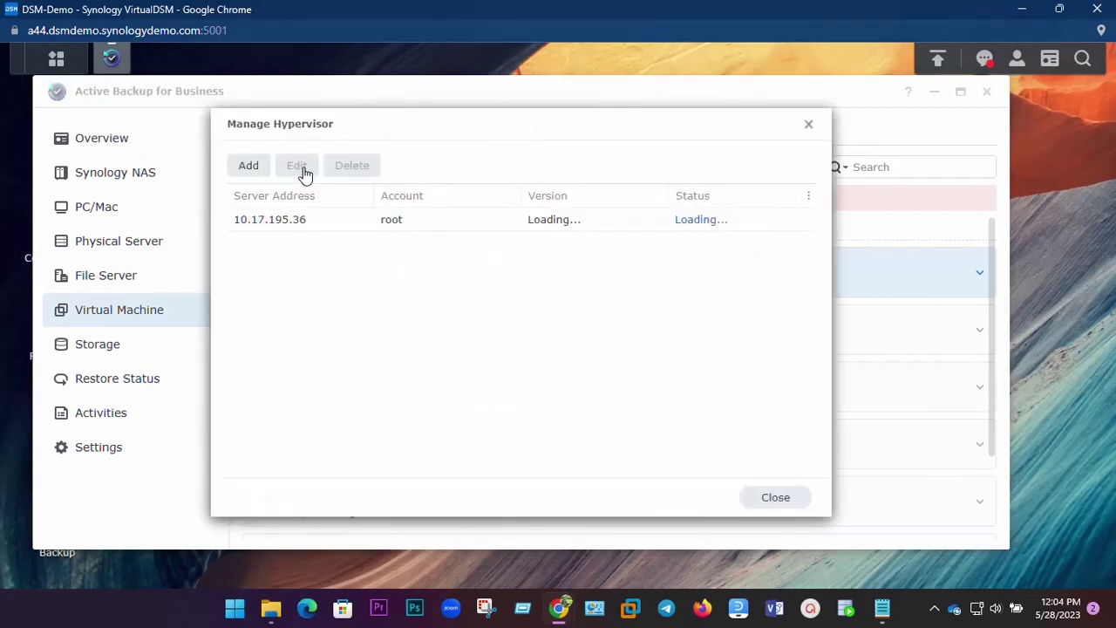
pyautogui.click(251, 171)
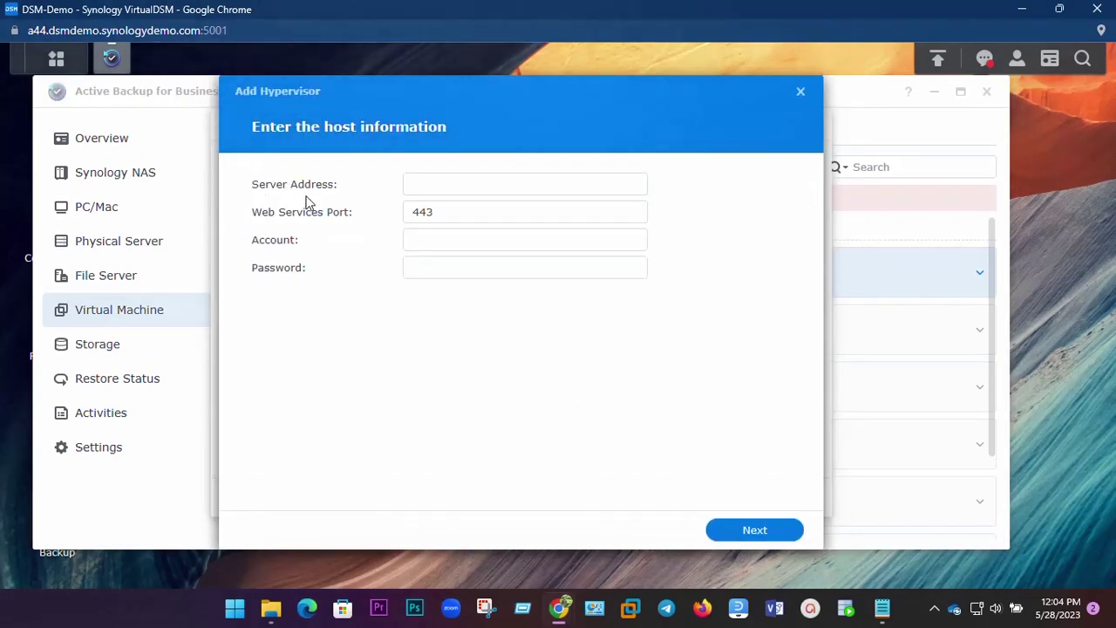
pyautogui.click(436, 186)
pyautogui.click(448, 237)
pyautogui.click(449, 263)
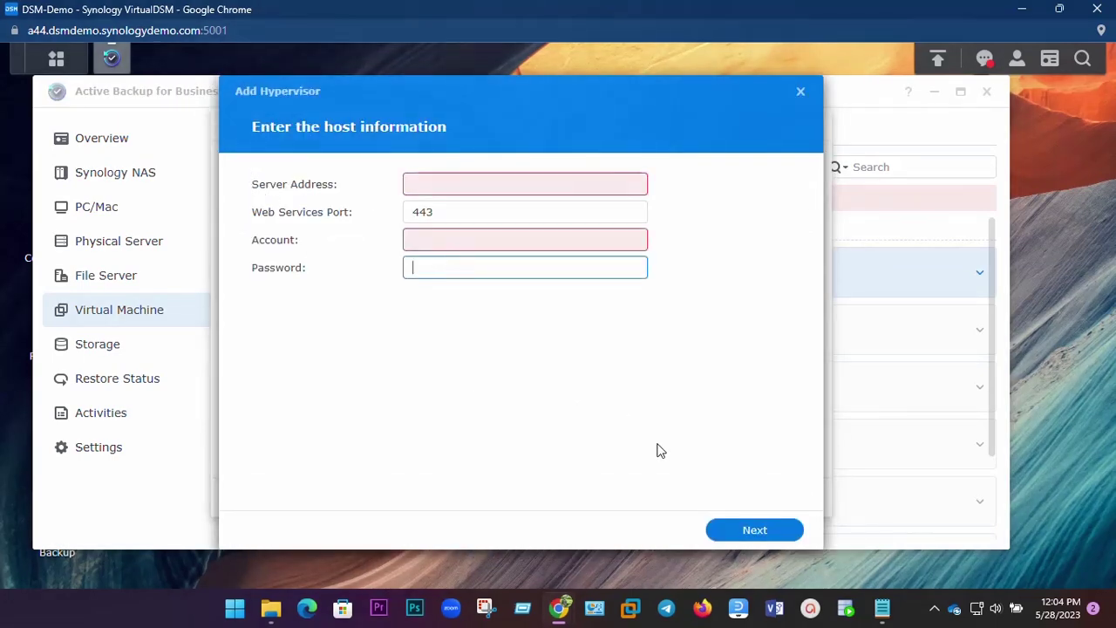
pyautogui.click(724, 528)
pyautogui.click(800, 94)
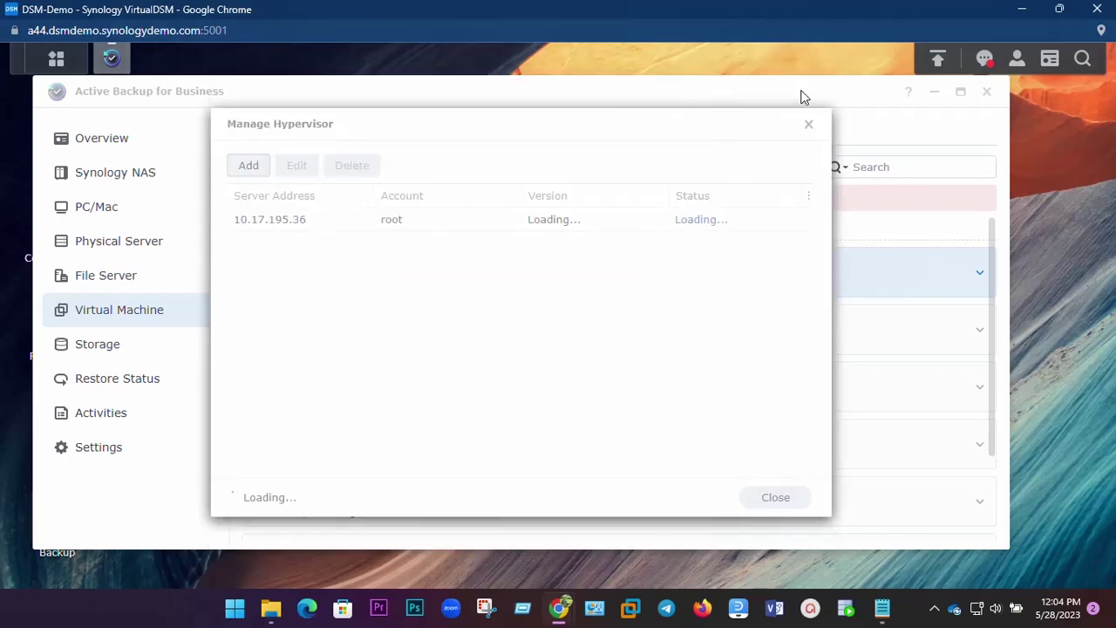
pyautogui.click(680, 341)
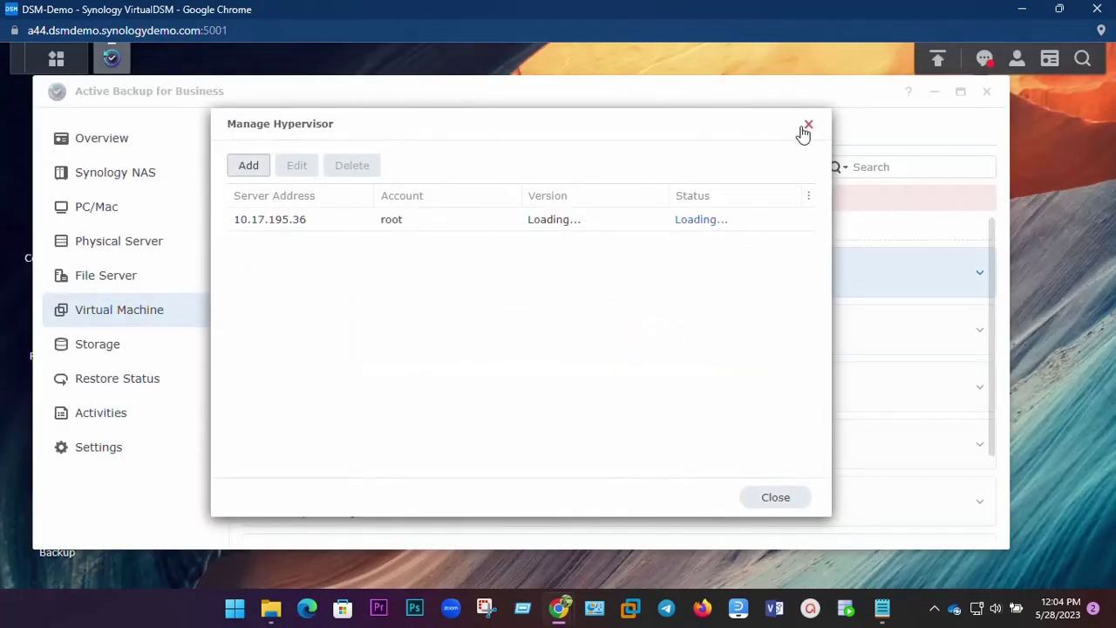
pyautogui.click(809, 124)
# Review Storage, Restore Status and Activities, ending on Settings with 200 MB/s throttling and 5 concurrent devices.
pyautogui.click(126, 352)
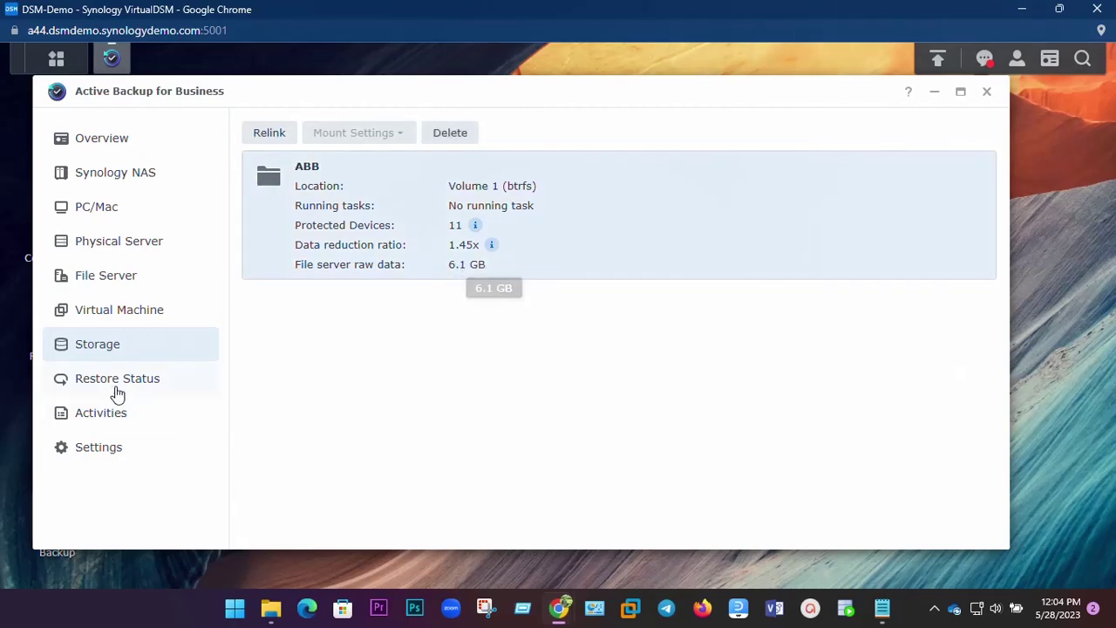
pyautogui.click(109, 383)
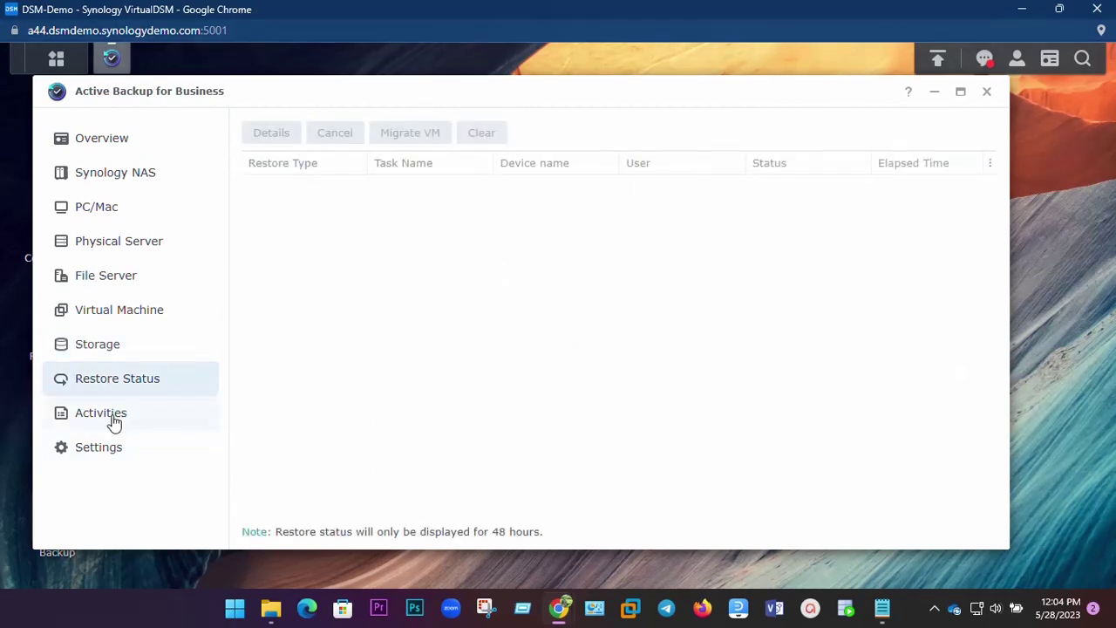
pyautogui.click(108, 416)
pyautogui.click(106, 452)
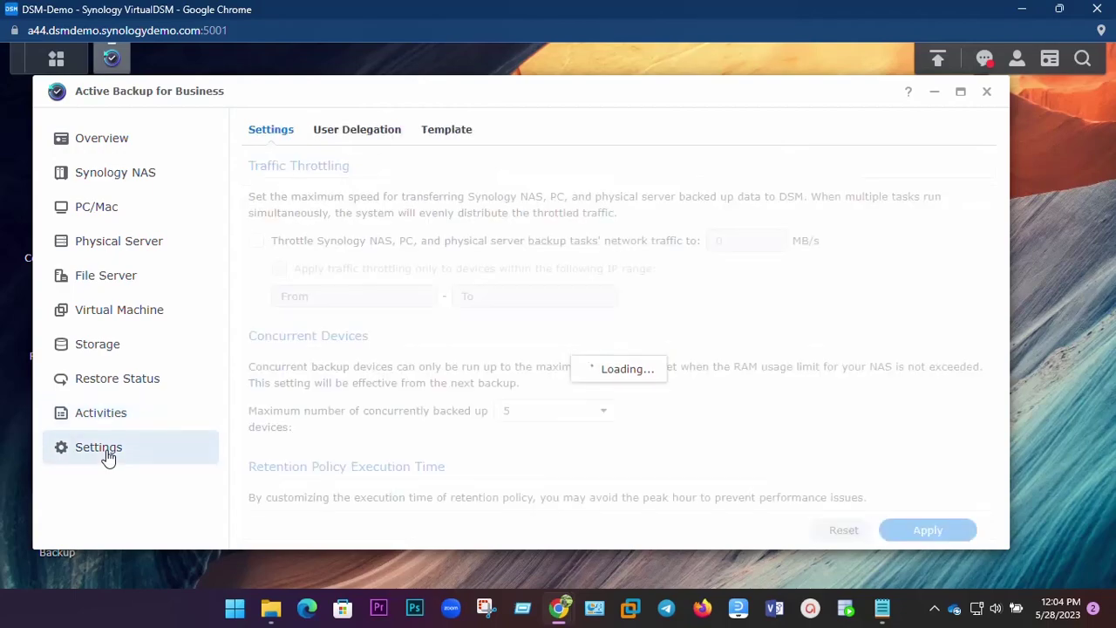
pyautogui.scroll(-5, 680, 411)
pyautogui.scroll(5, 685, 419)
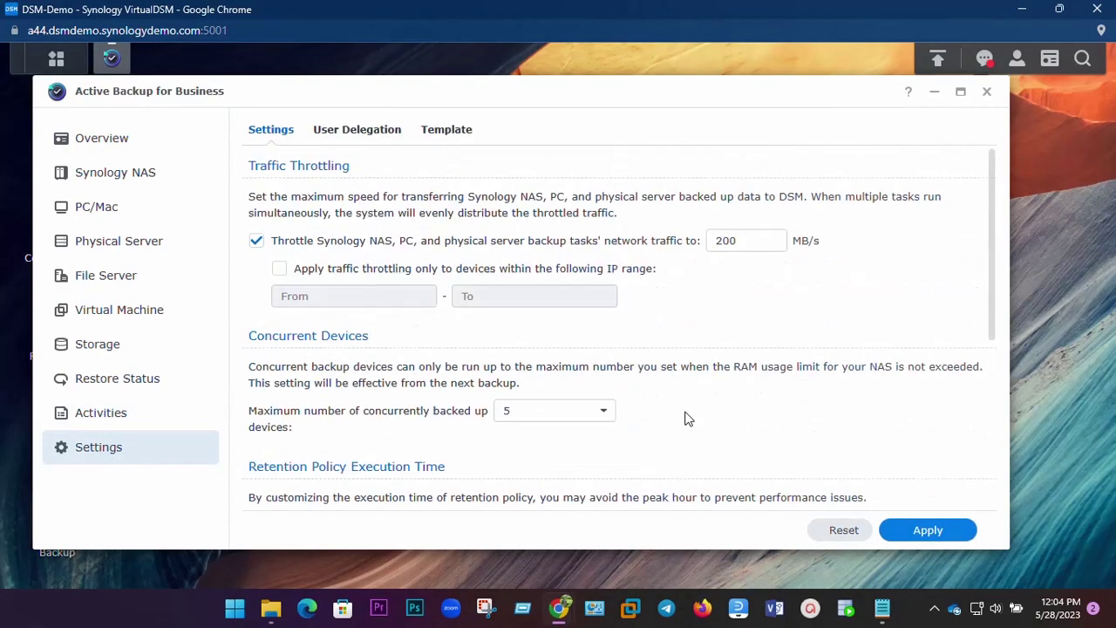